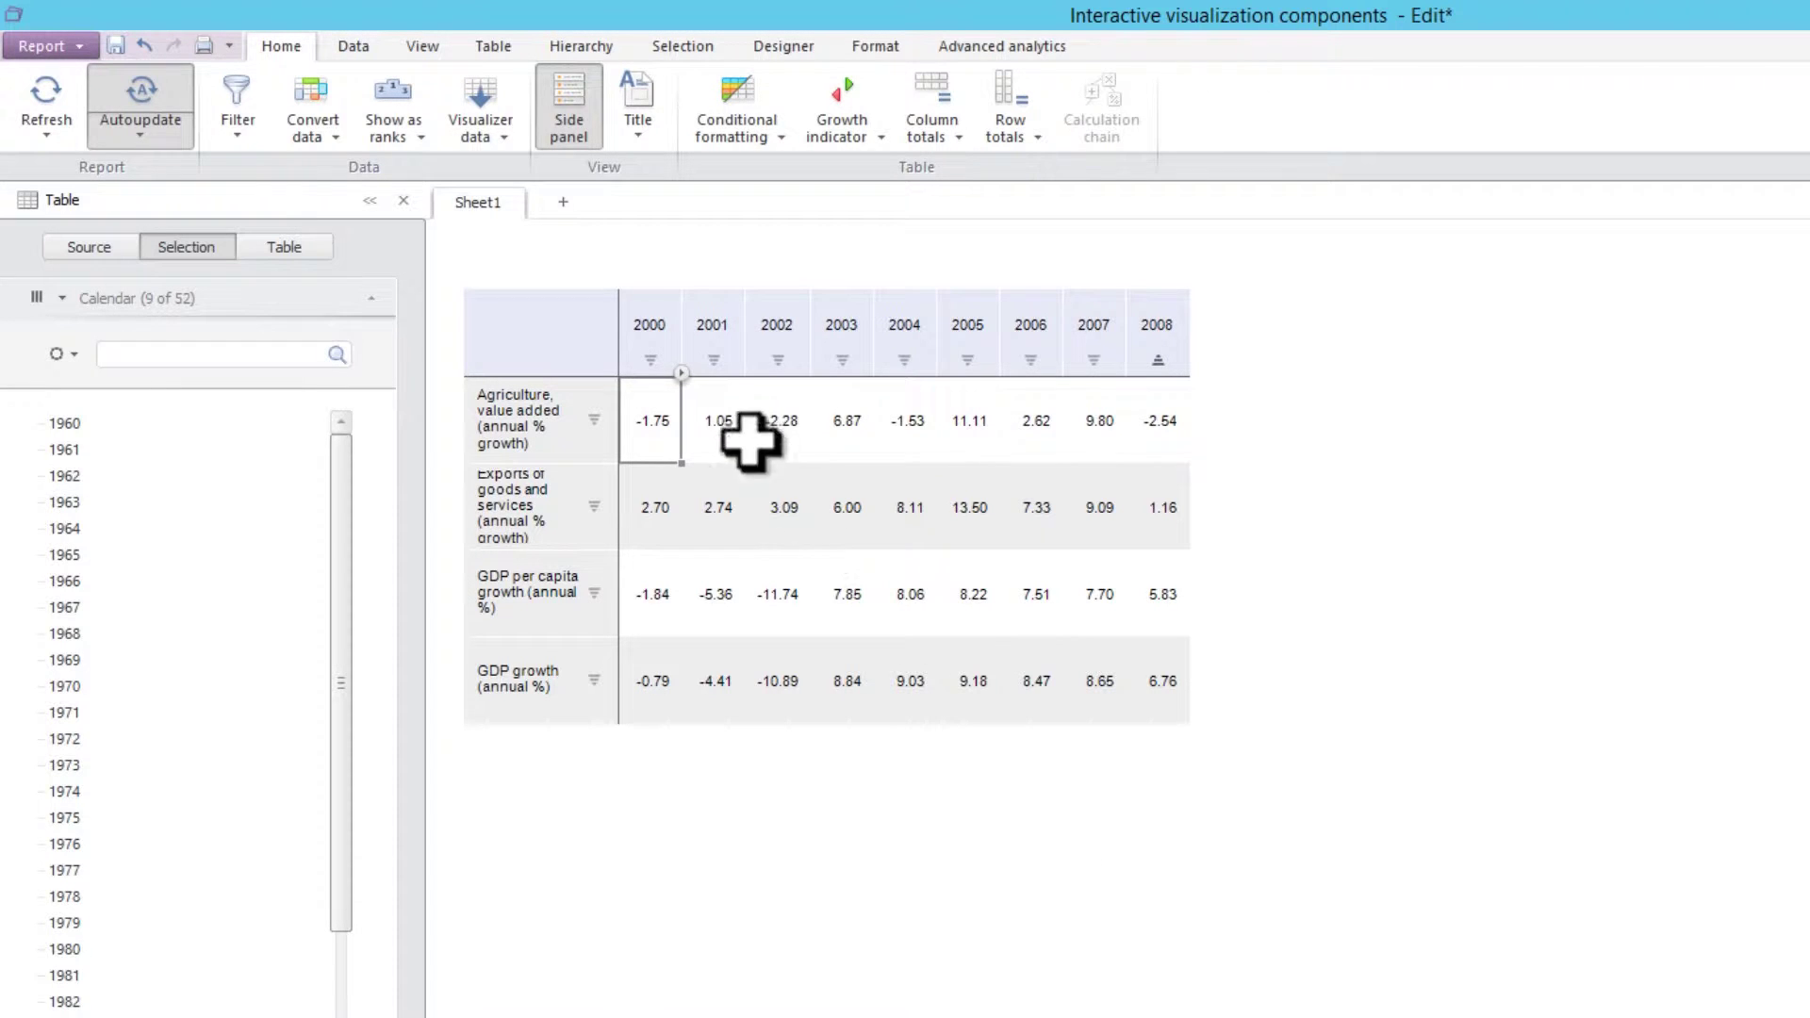
# Step: Apply the green formatting style to the table and color its values with the green five-group conditional fill
pyautogui.click(508, 52)
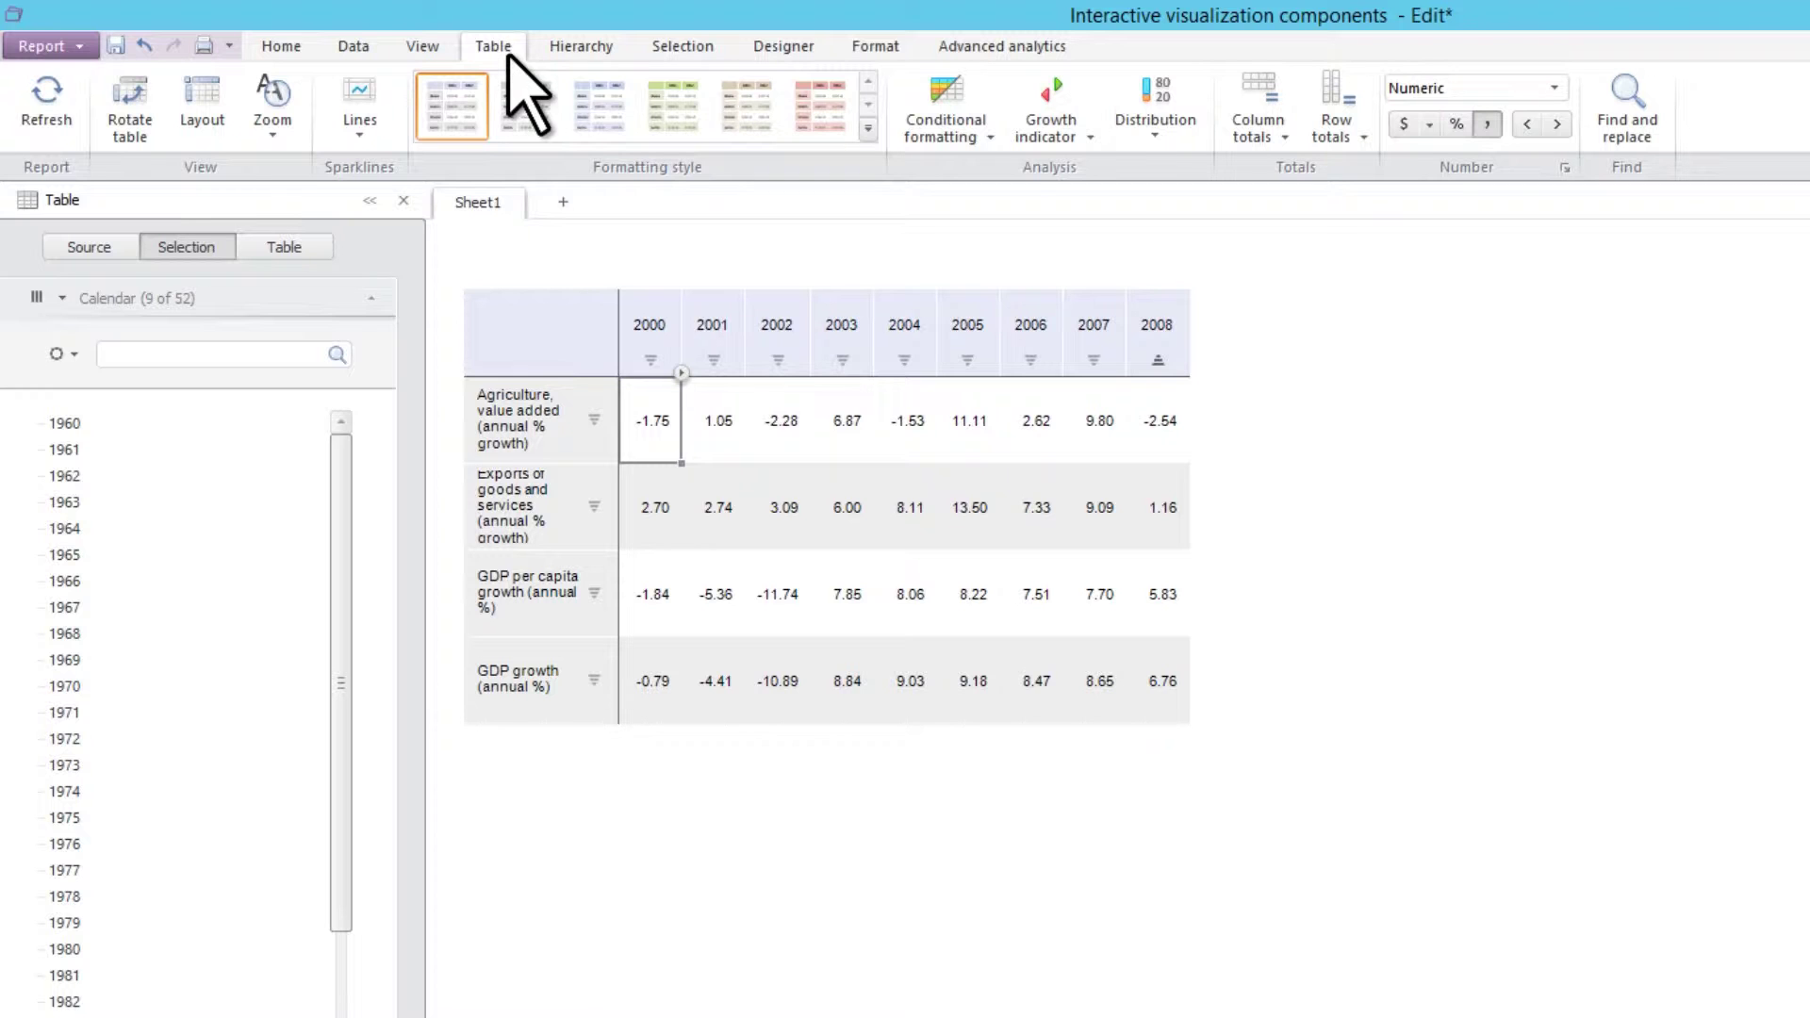
pyautogui.click(706, 137)
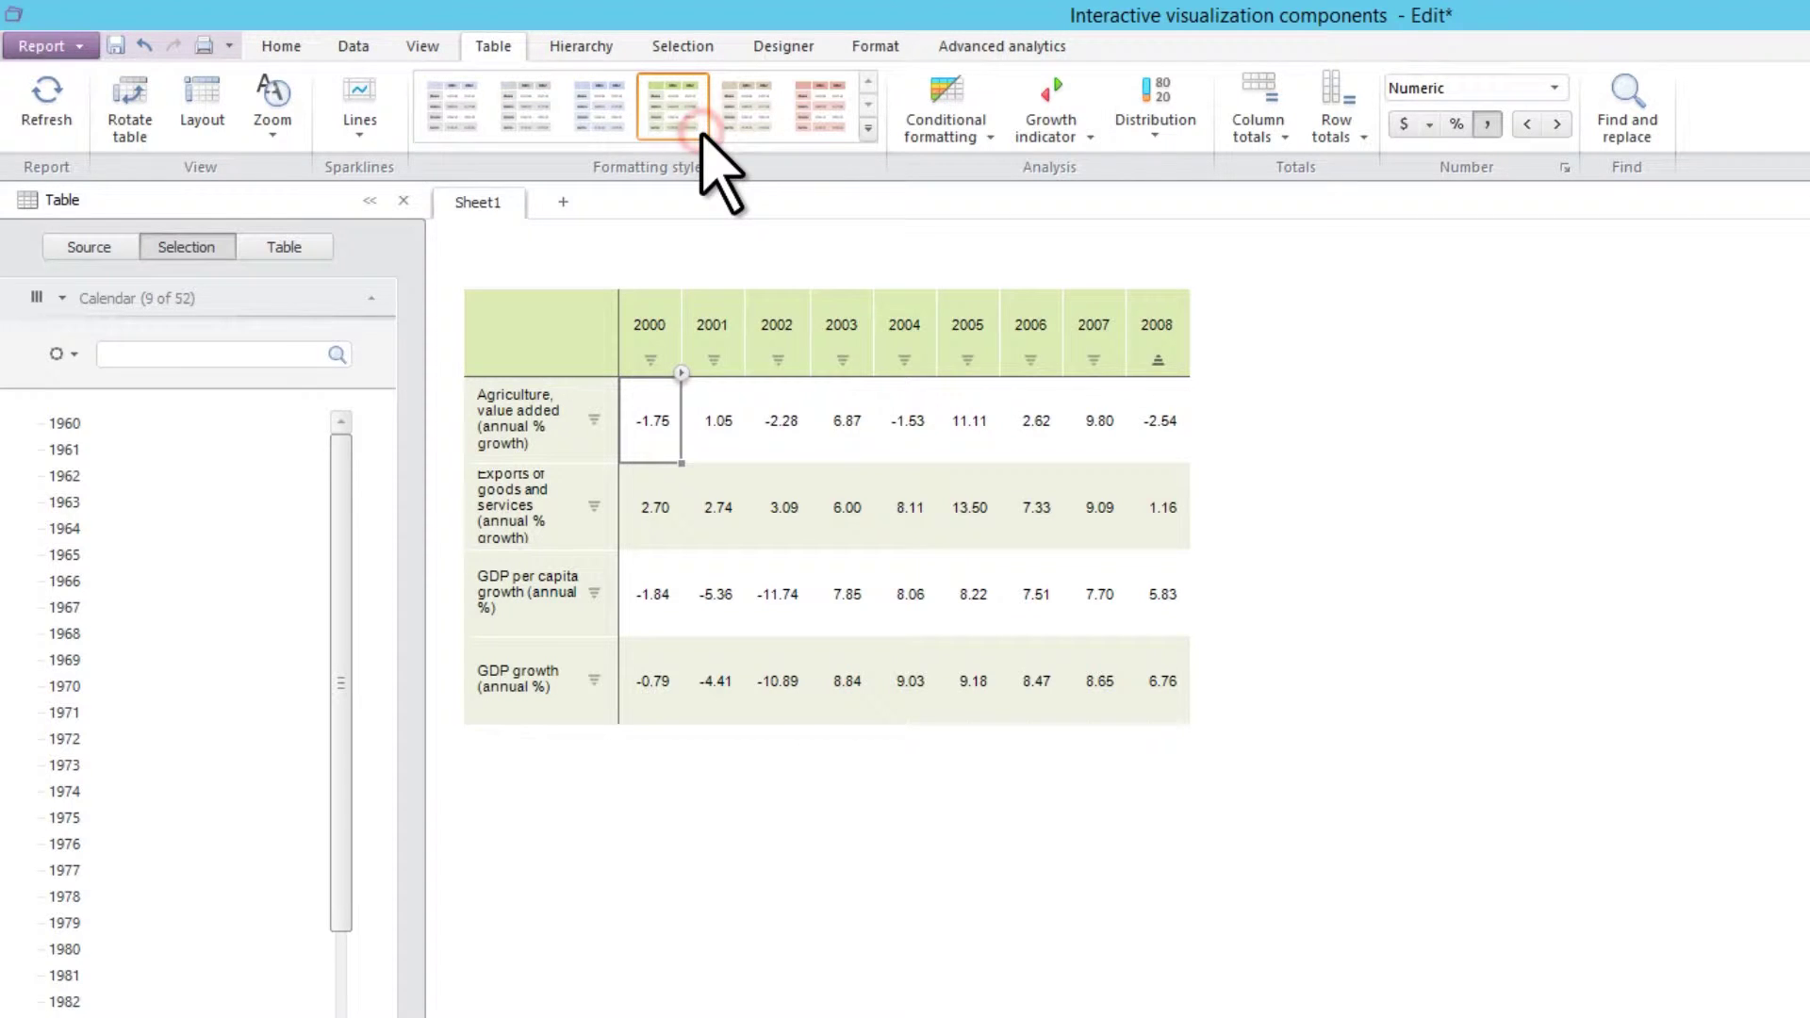
pyautogui.click(986, 140)
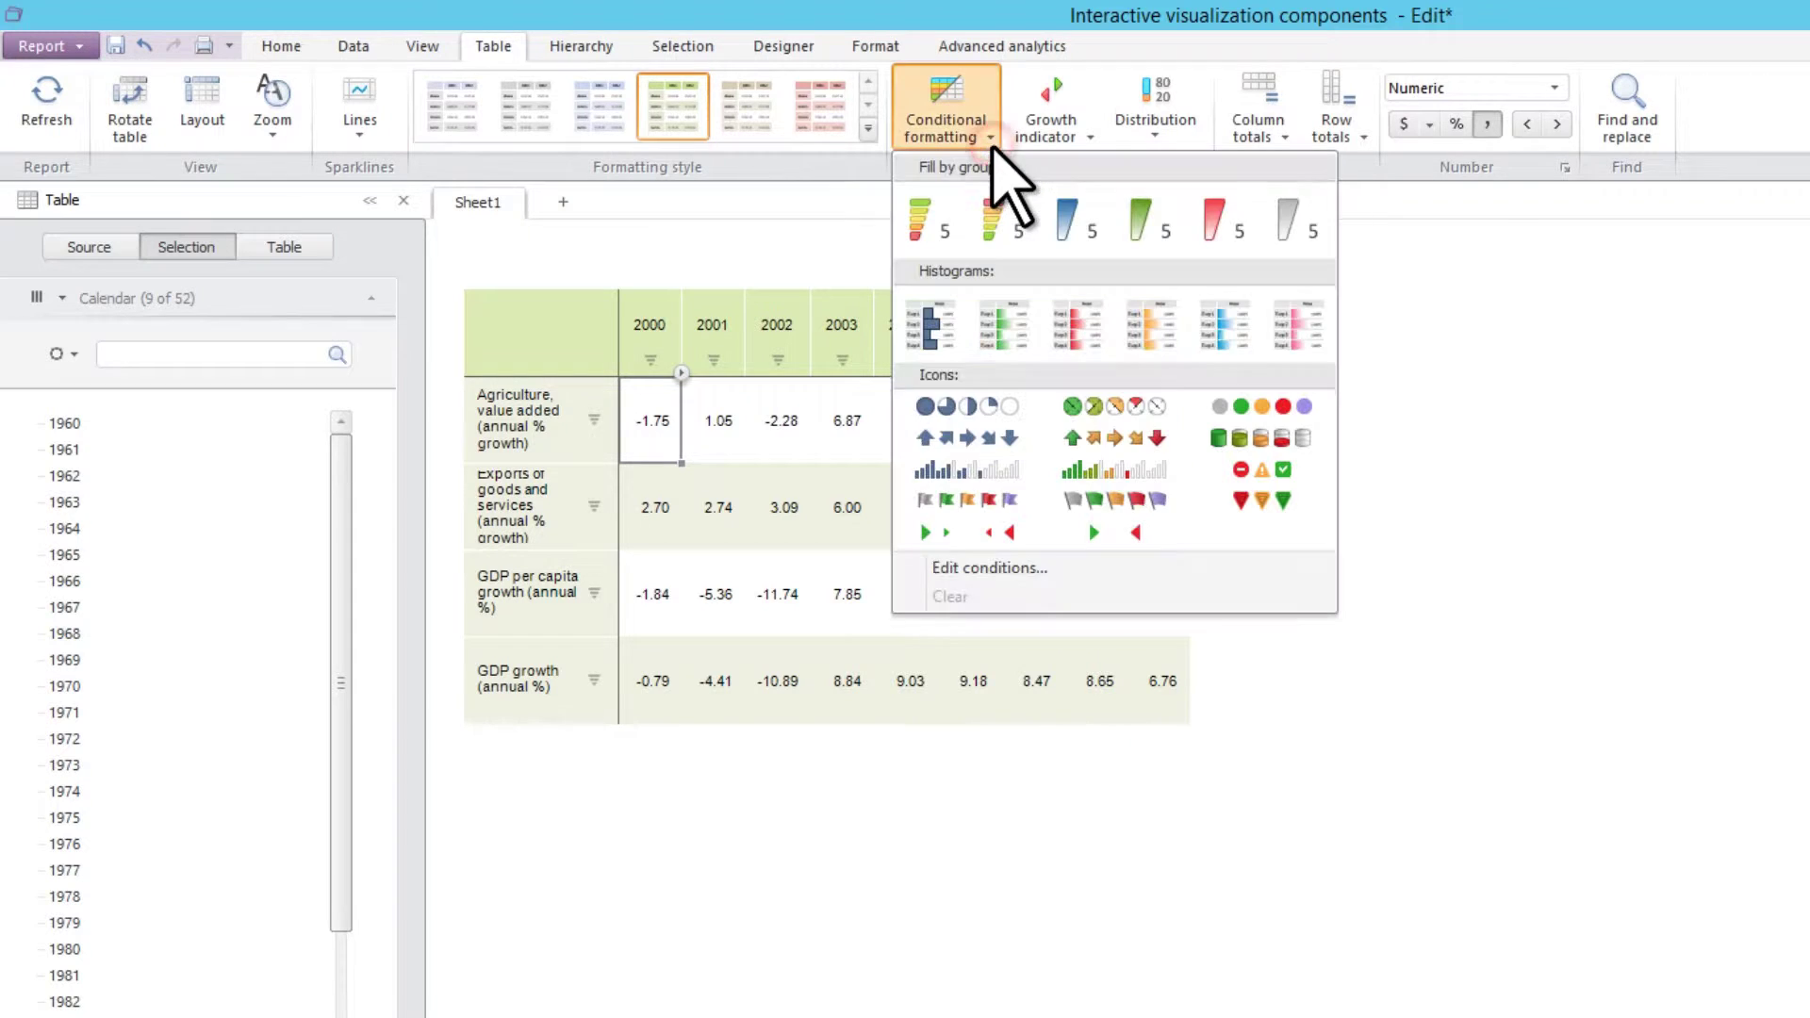
pyautogui.click(1158, 241)
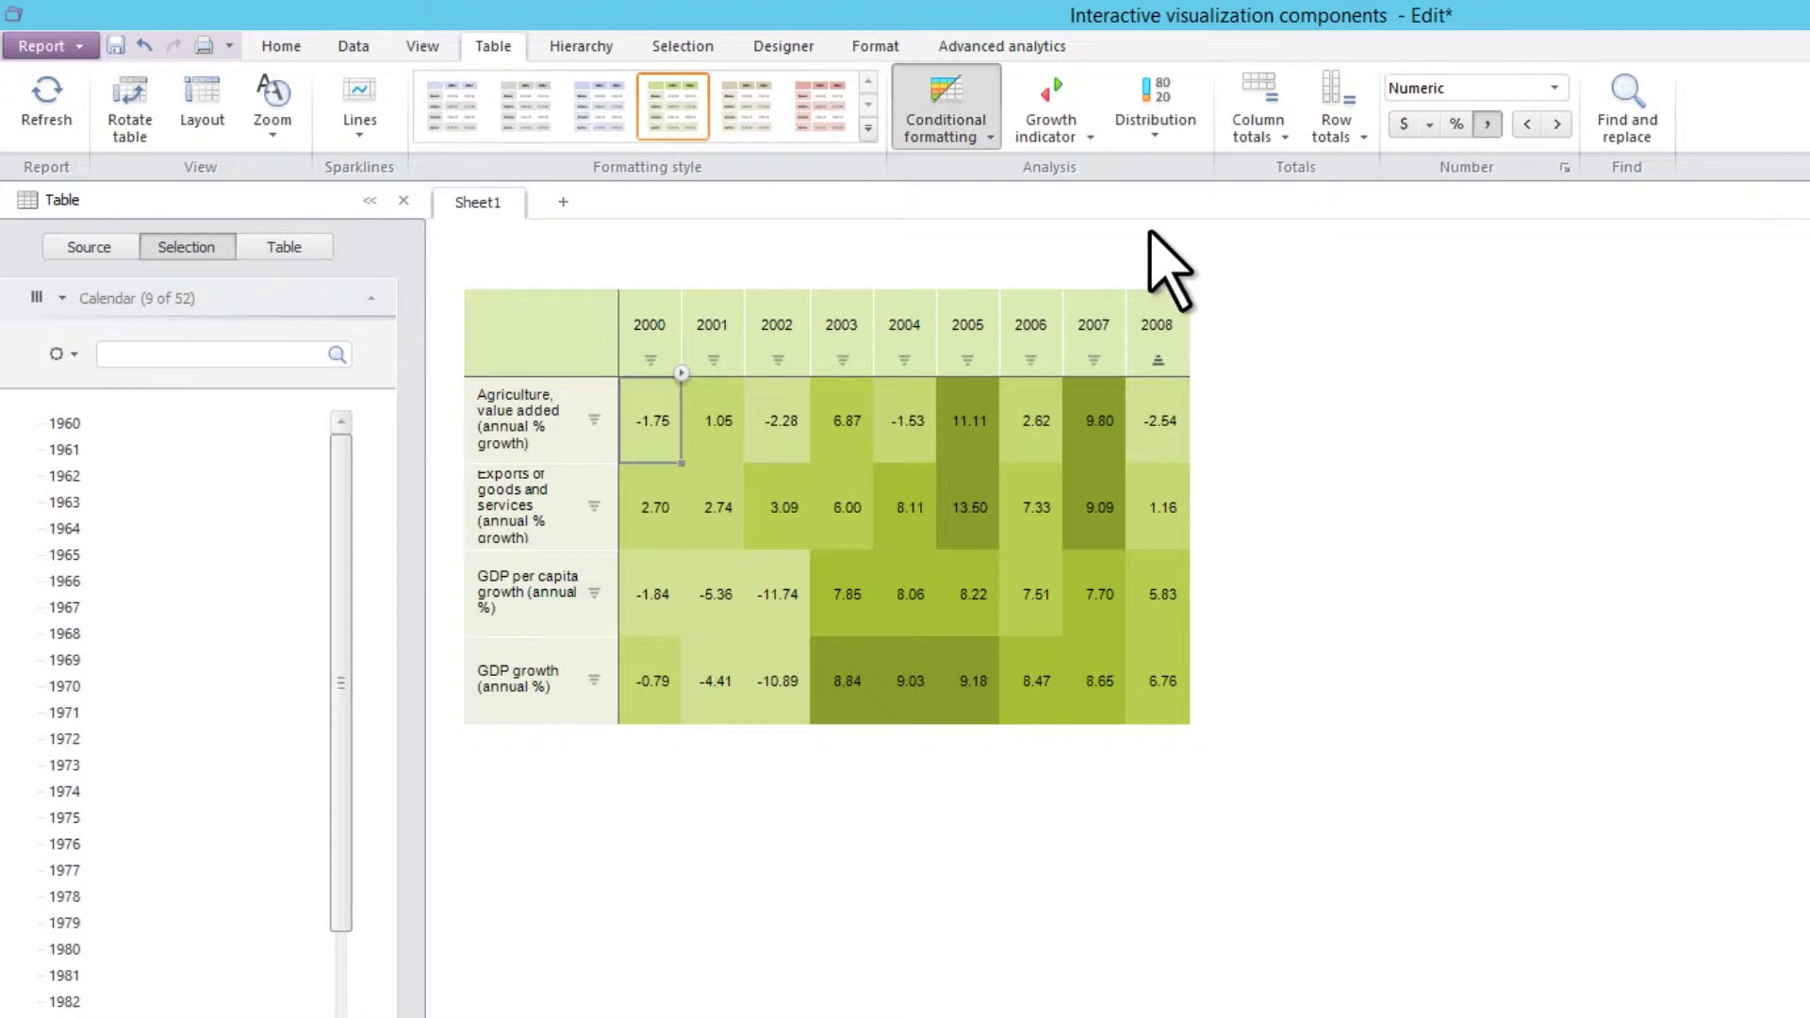
# Step: Add green and red growth indicators to the table and widen the 2000–2008 columns so the full values fit
pyautogui.click(1090, 140)
pyautogui.click(1112, 224)
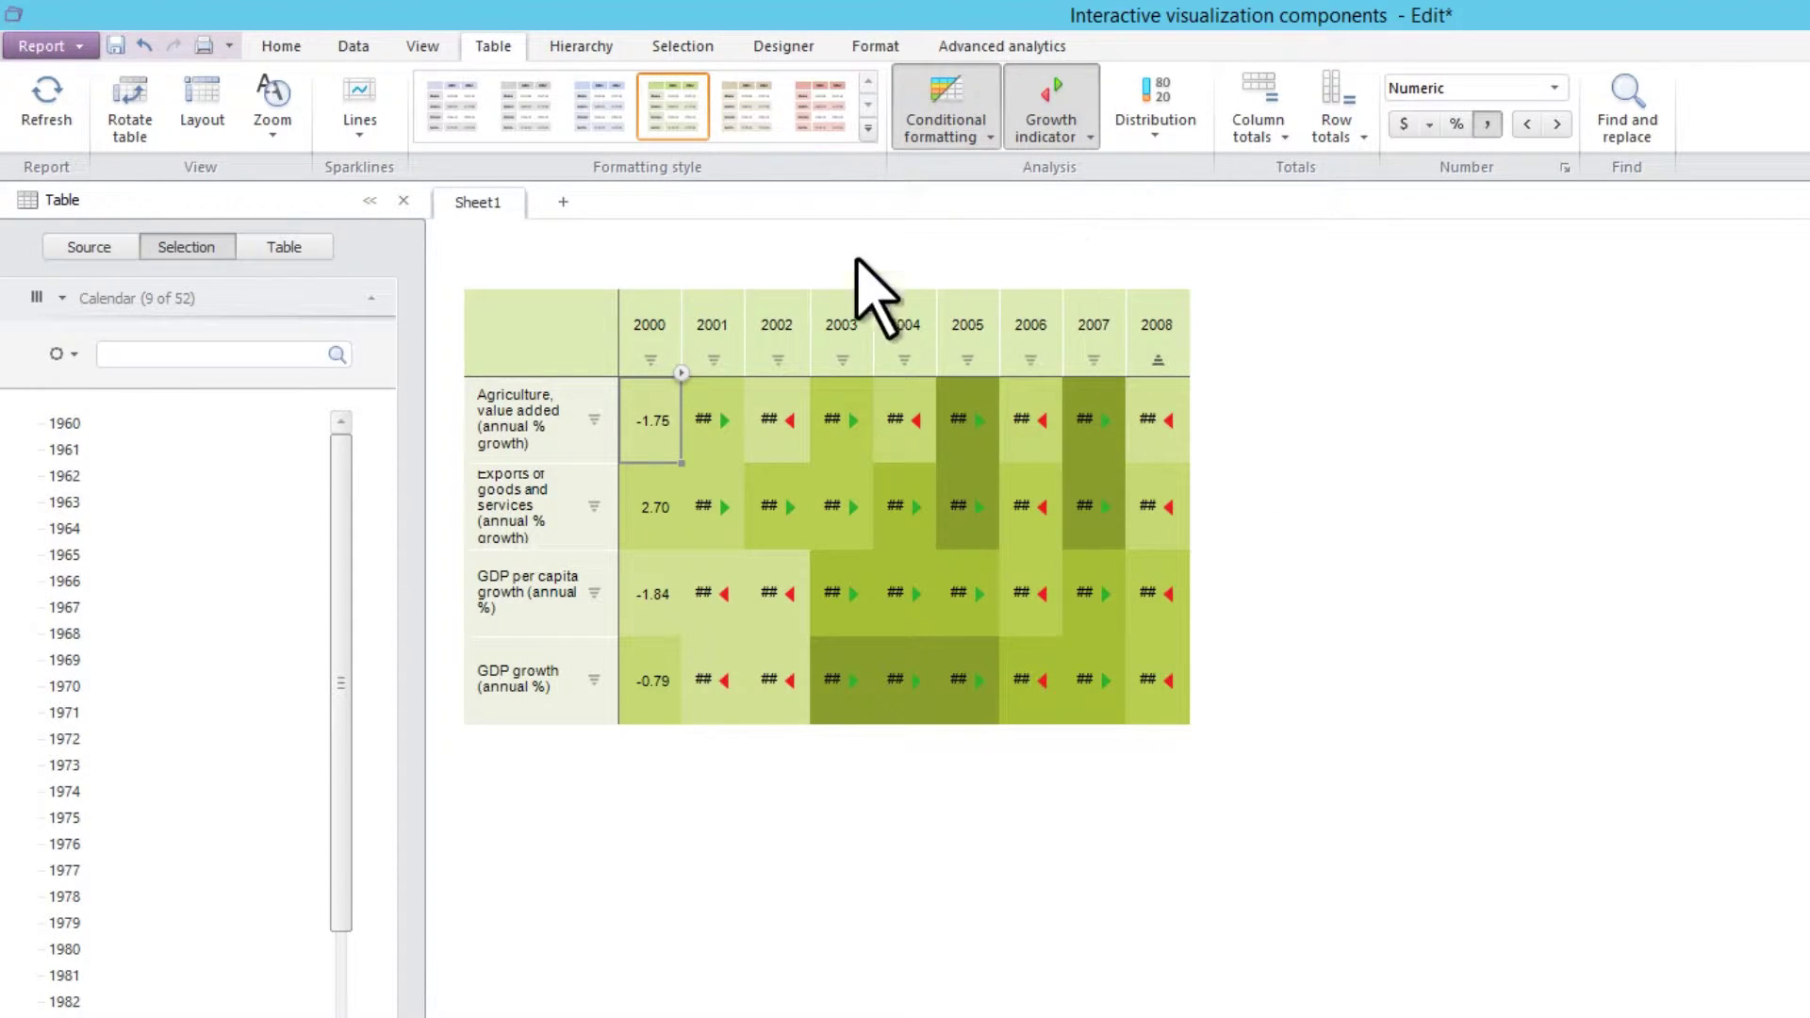
pyautogui.moveTo(669, 304); pyautogui.dragTo(1226, 327)
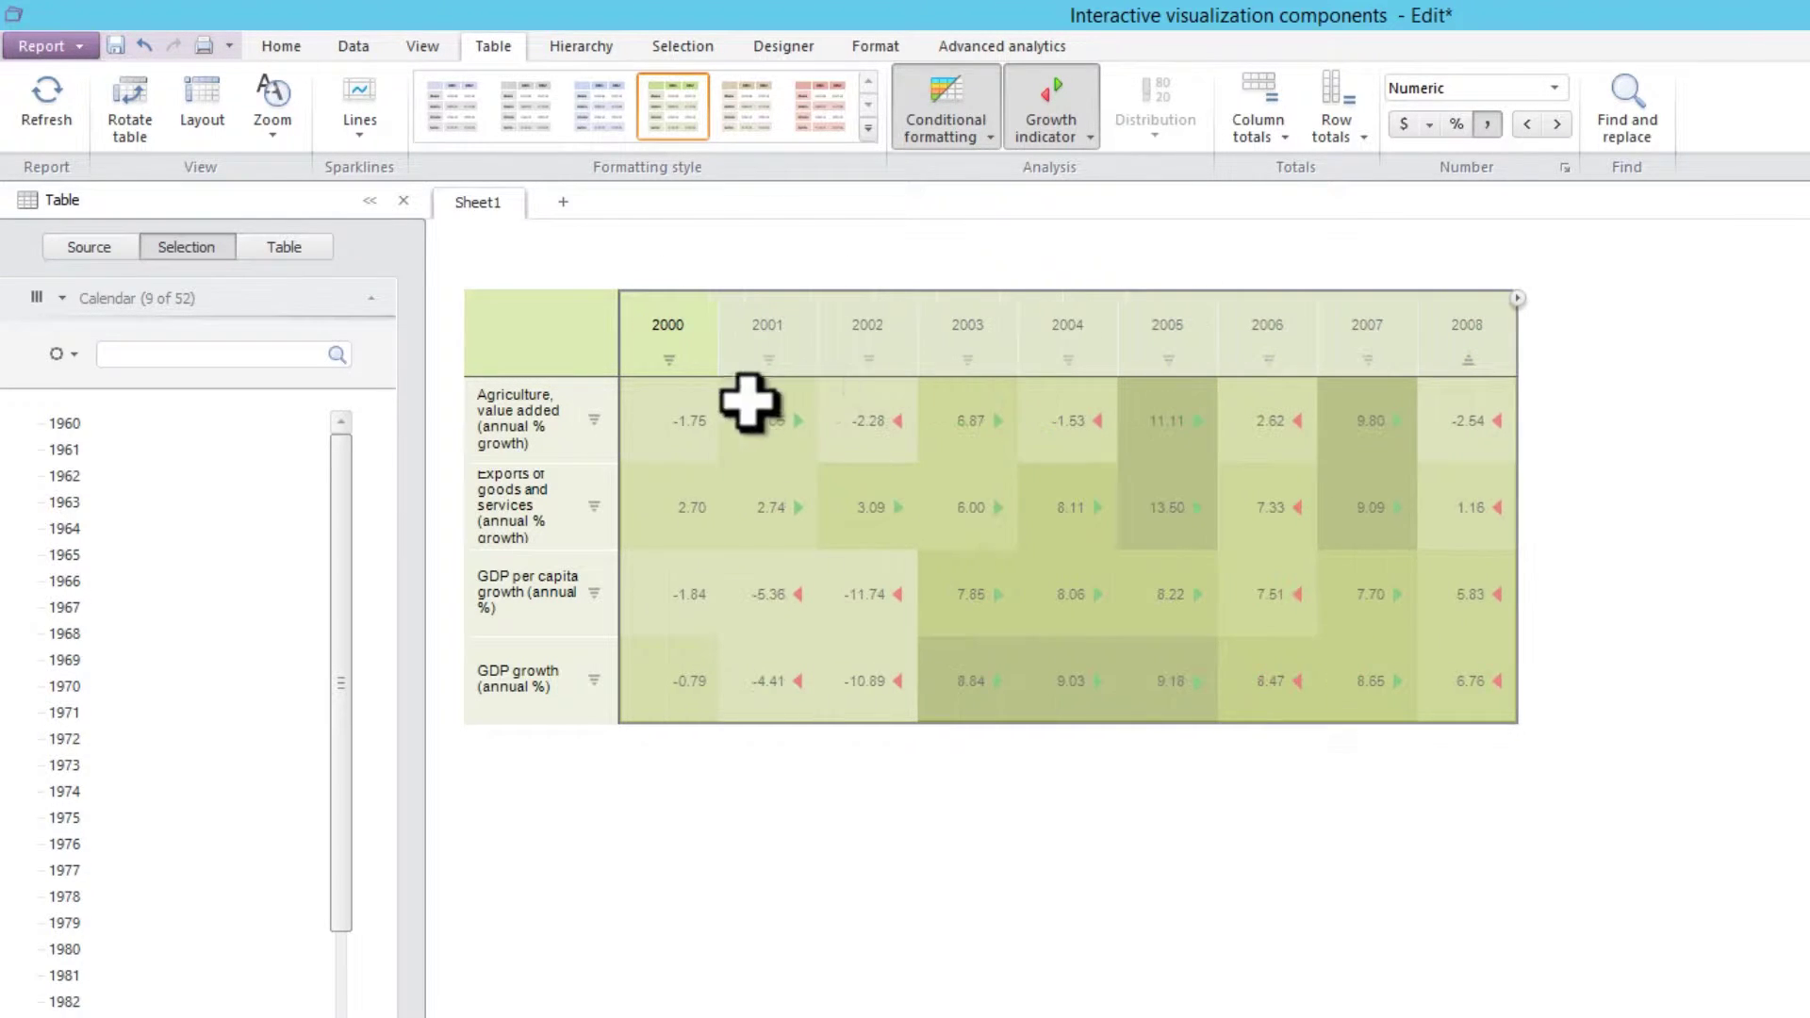
# Step: Set the 2000 value for Agriculture, value added to 3 and undo the data change
pyautogui.click(686, 415)
pyautogui.doubleClick(707, 447)
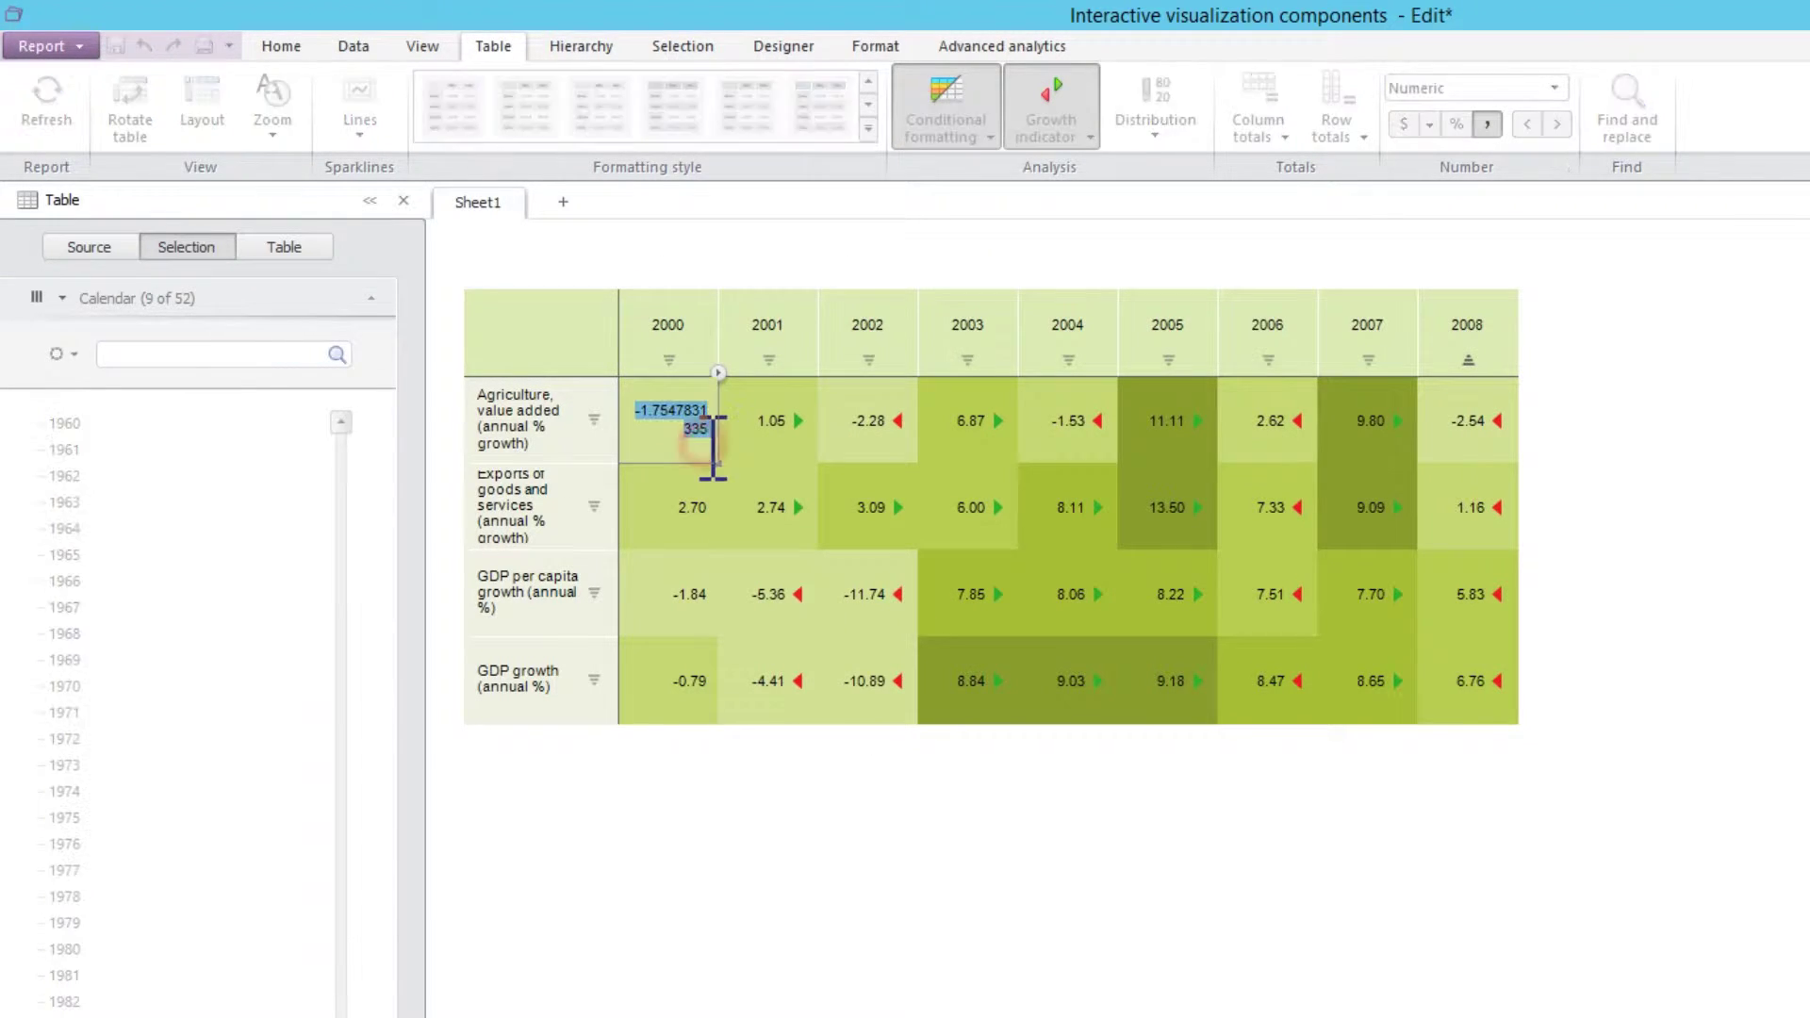
pyautogui.write('3')
pyautogui.press('Return')
pyautogui.click(353, 47)
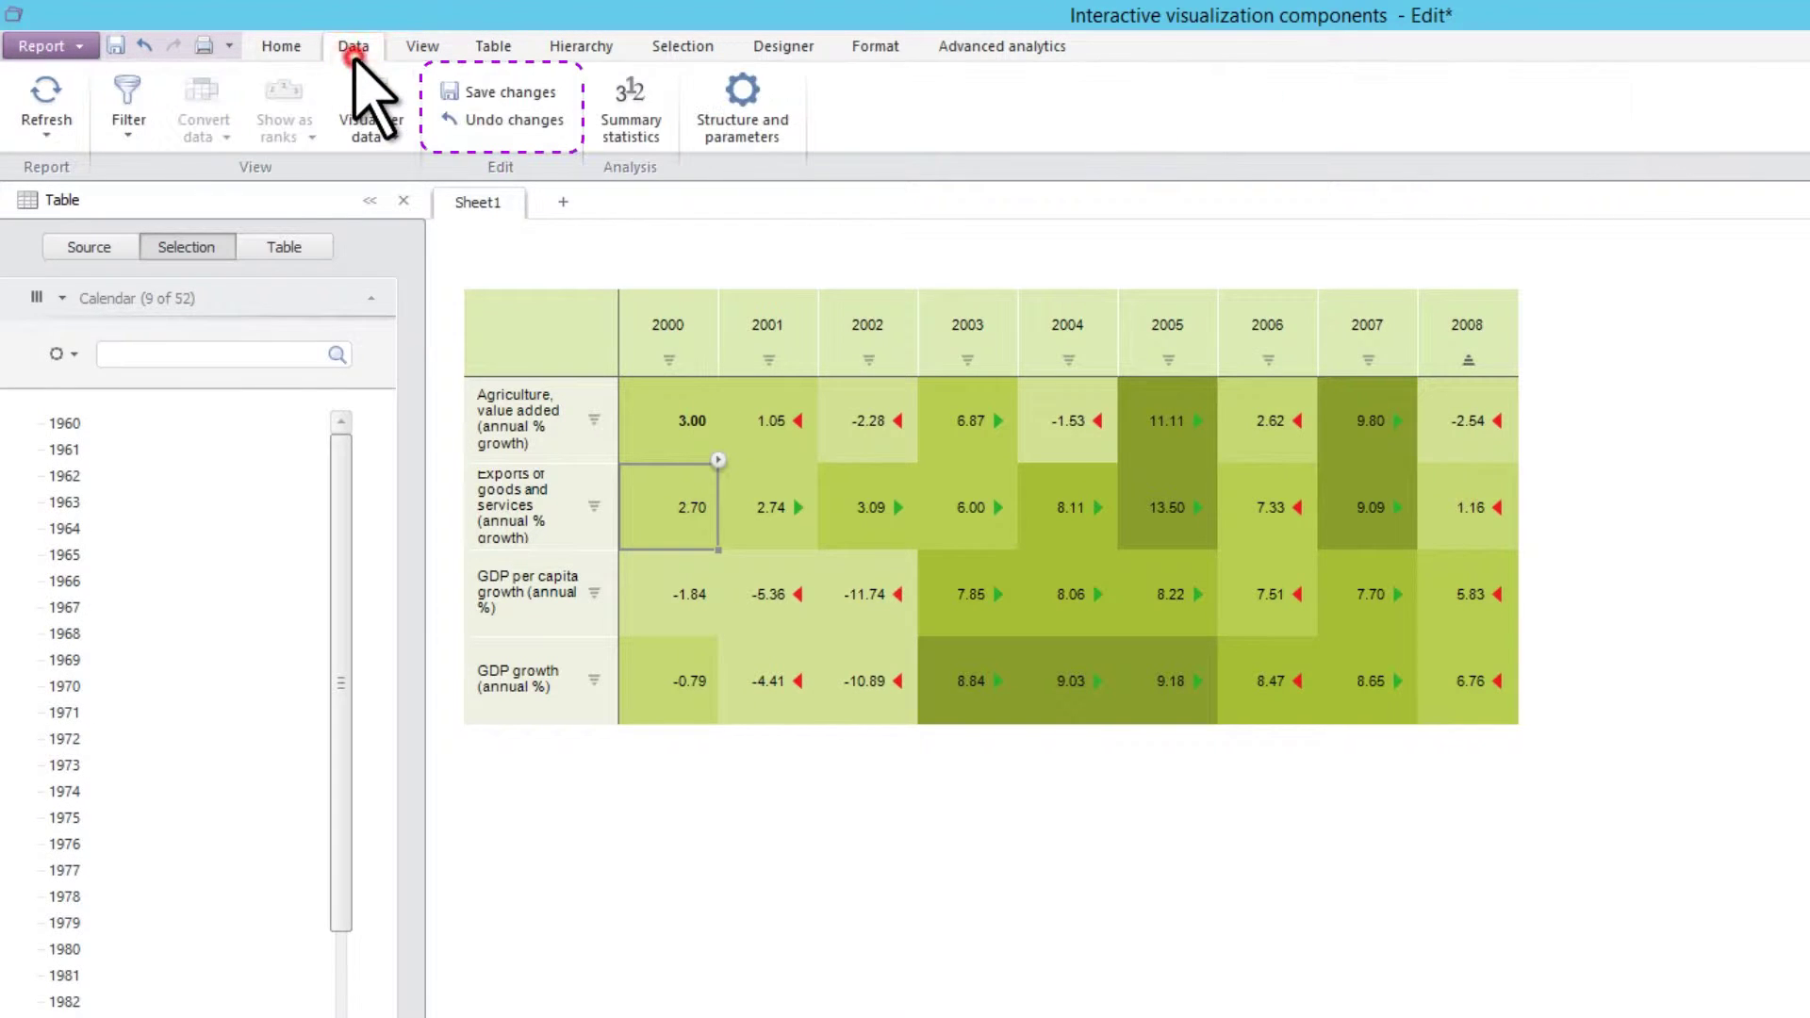
pyautogui.click(566, 119)
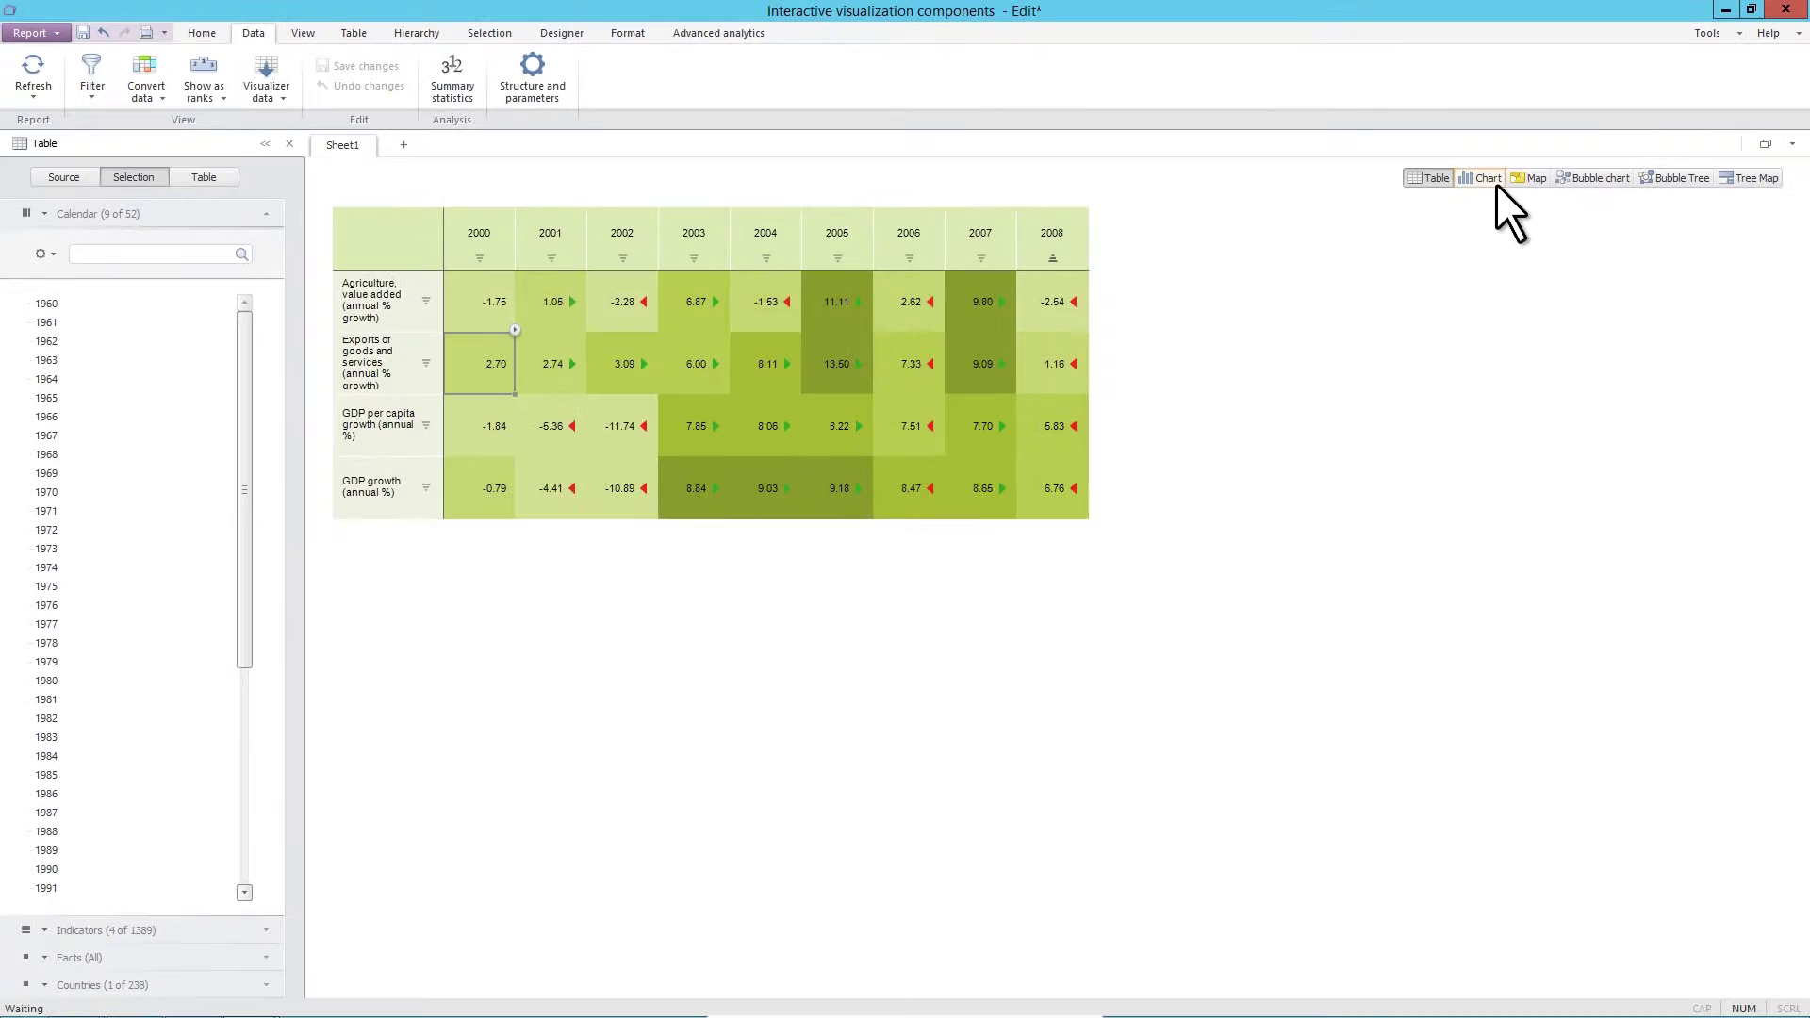
# Step: Display the table data as a chart and change the chart type to a plain line chart
pyautogui.click(1495, 181)
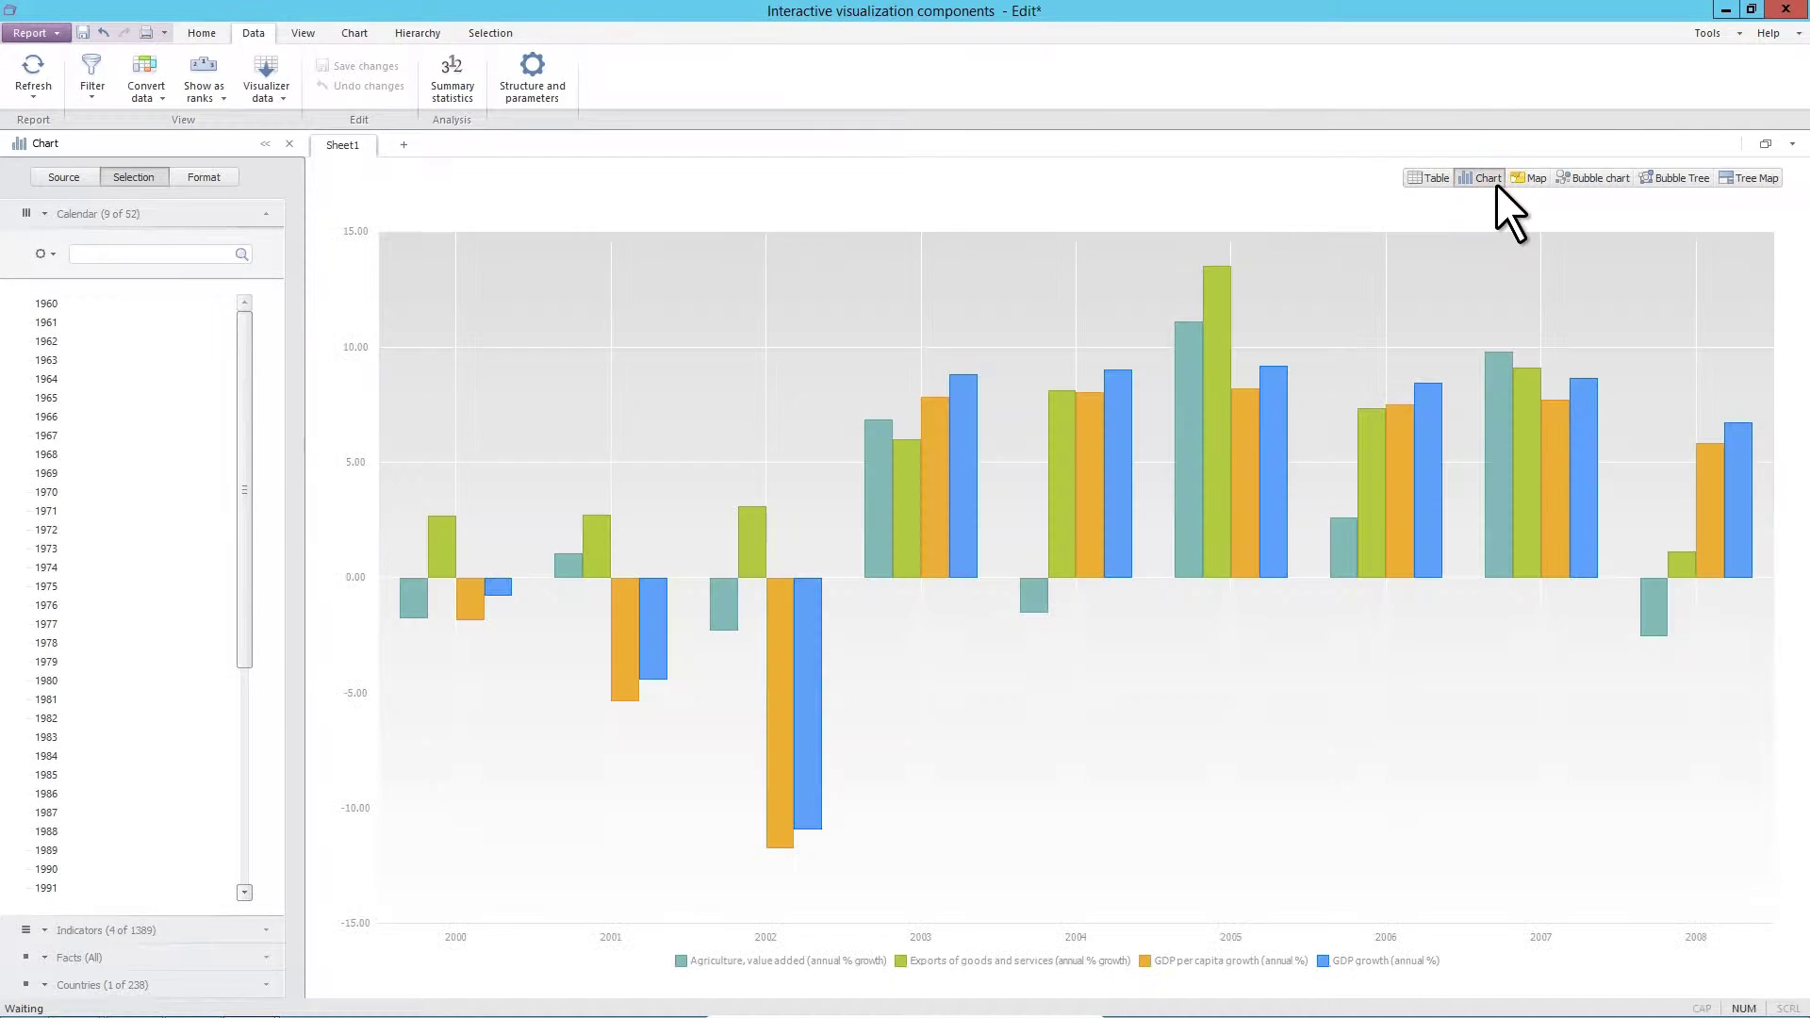
pyautogui.click(366, 34)
pyautogui.click(414, 95)
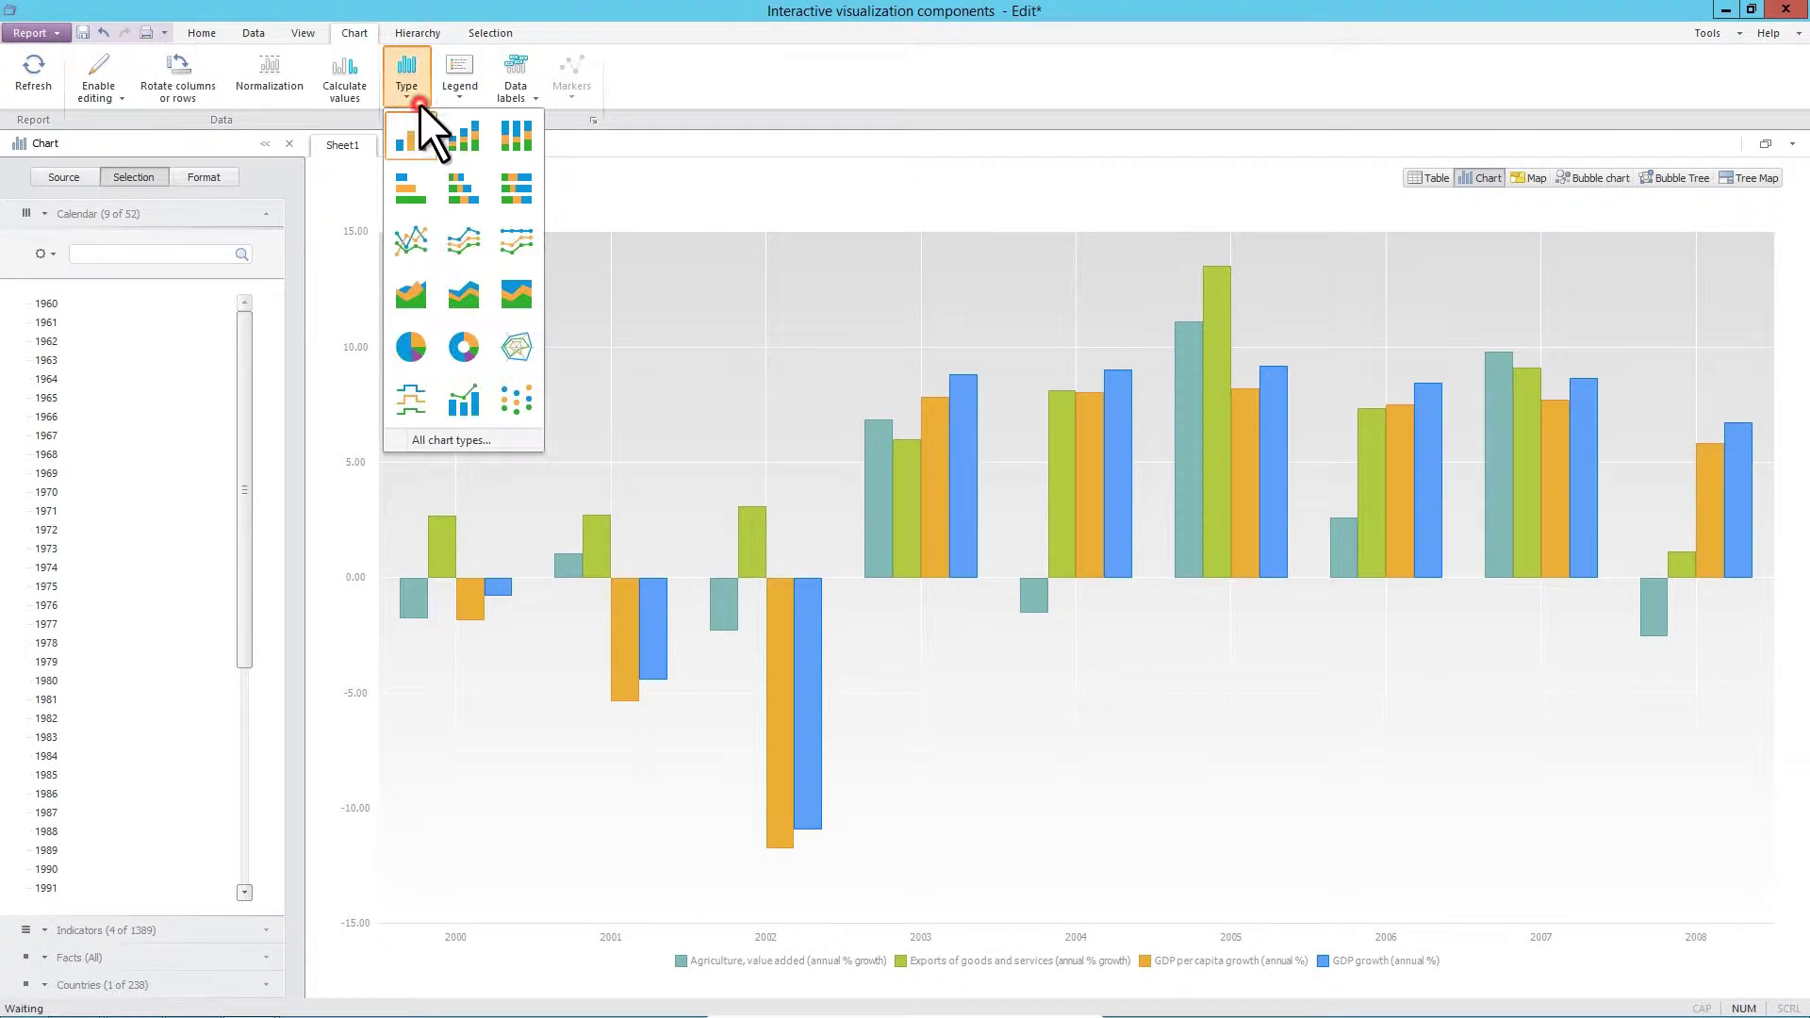
pyautogui.click(420, 256)
# Step: Try the doughnut and stepped line chart types on the data
pyautogui.click(419, 102)
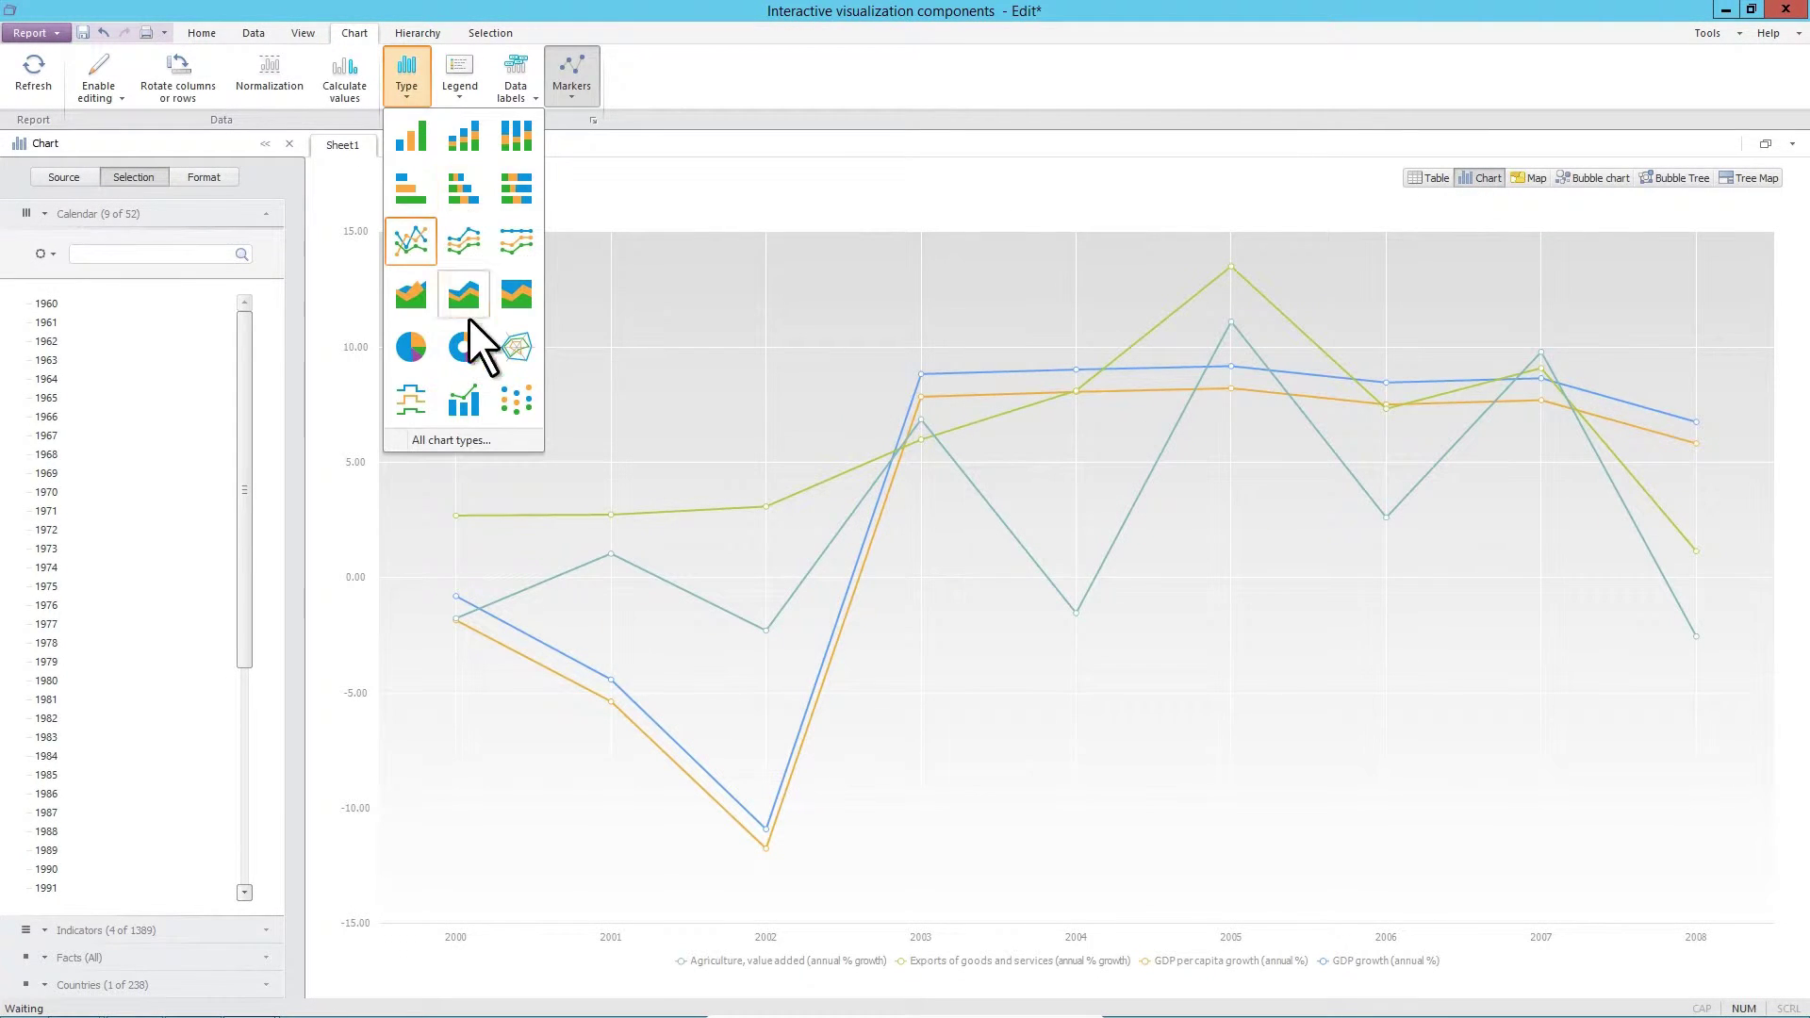
pyautogui.click(484, 366)
pyautogui.click(411, 92)
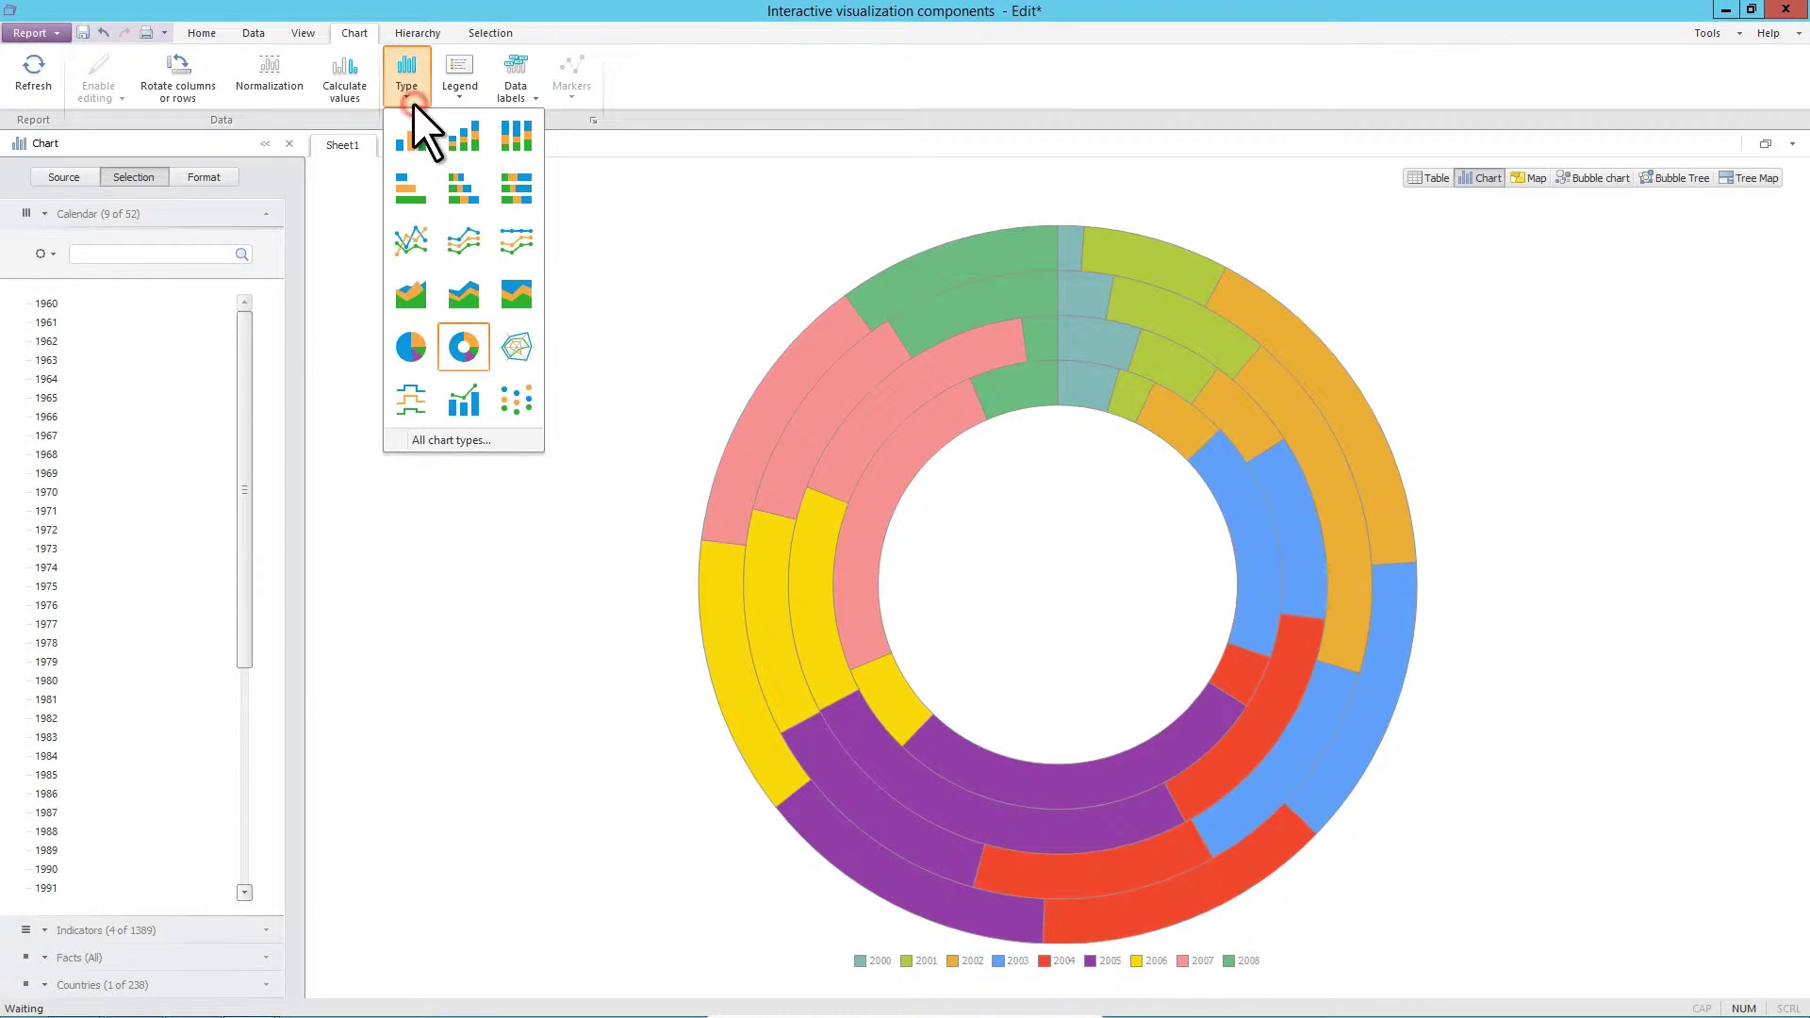
pyautogui.click(411, 404)
# Step: Change to a mixed chart and plot the Agriculture, value added series as a line on the secondary axis
pyautogui.click(419, 102)
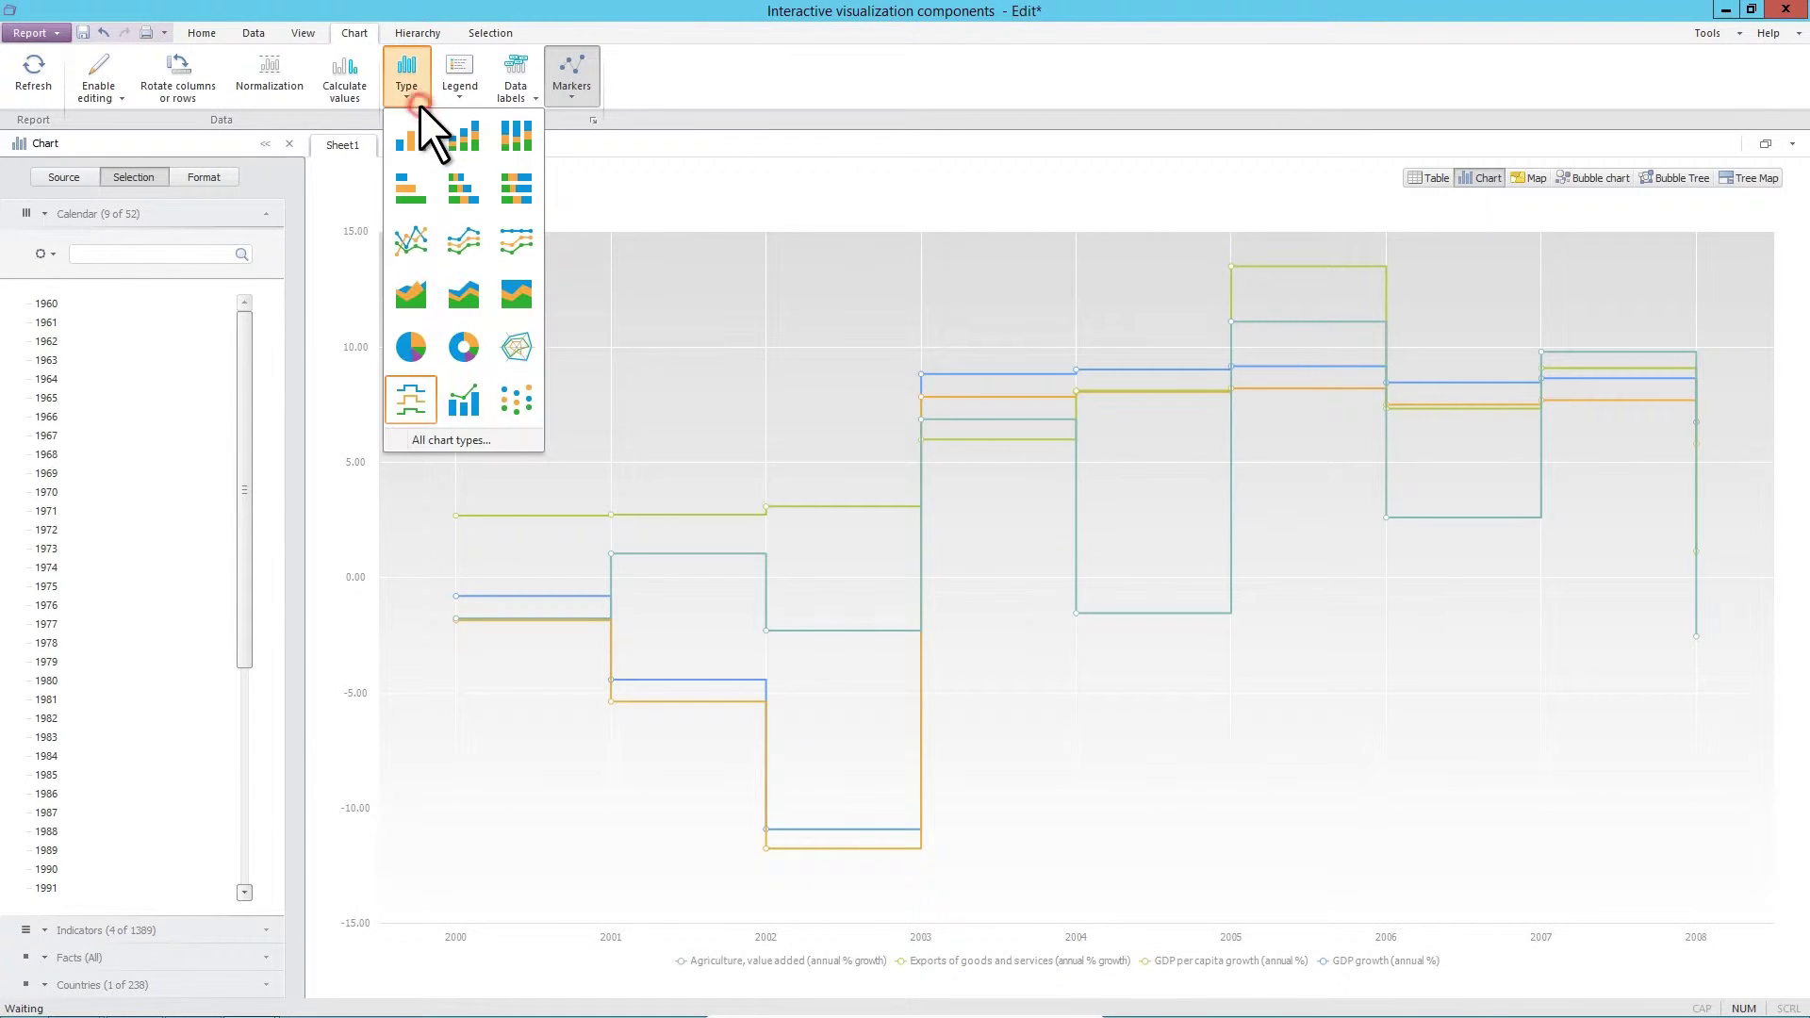
pyautogui.click(471, 399)
pyautogui.click(206, 178)
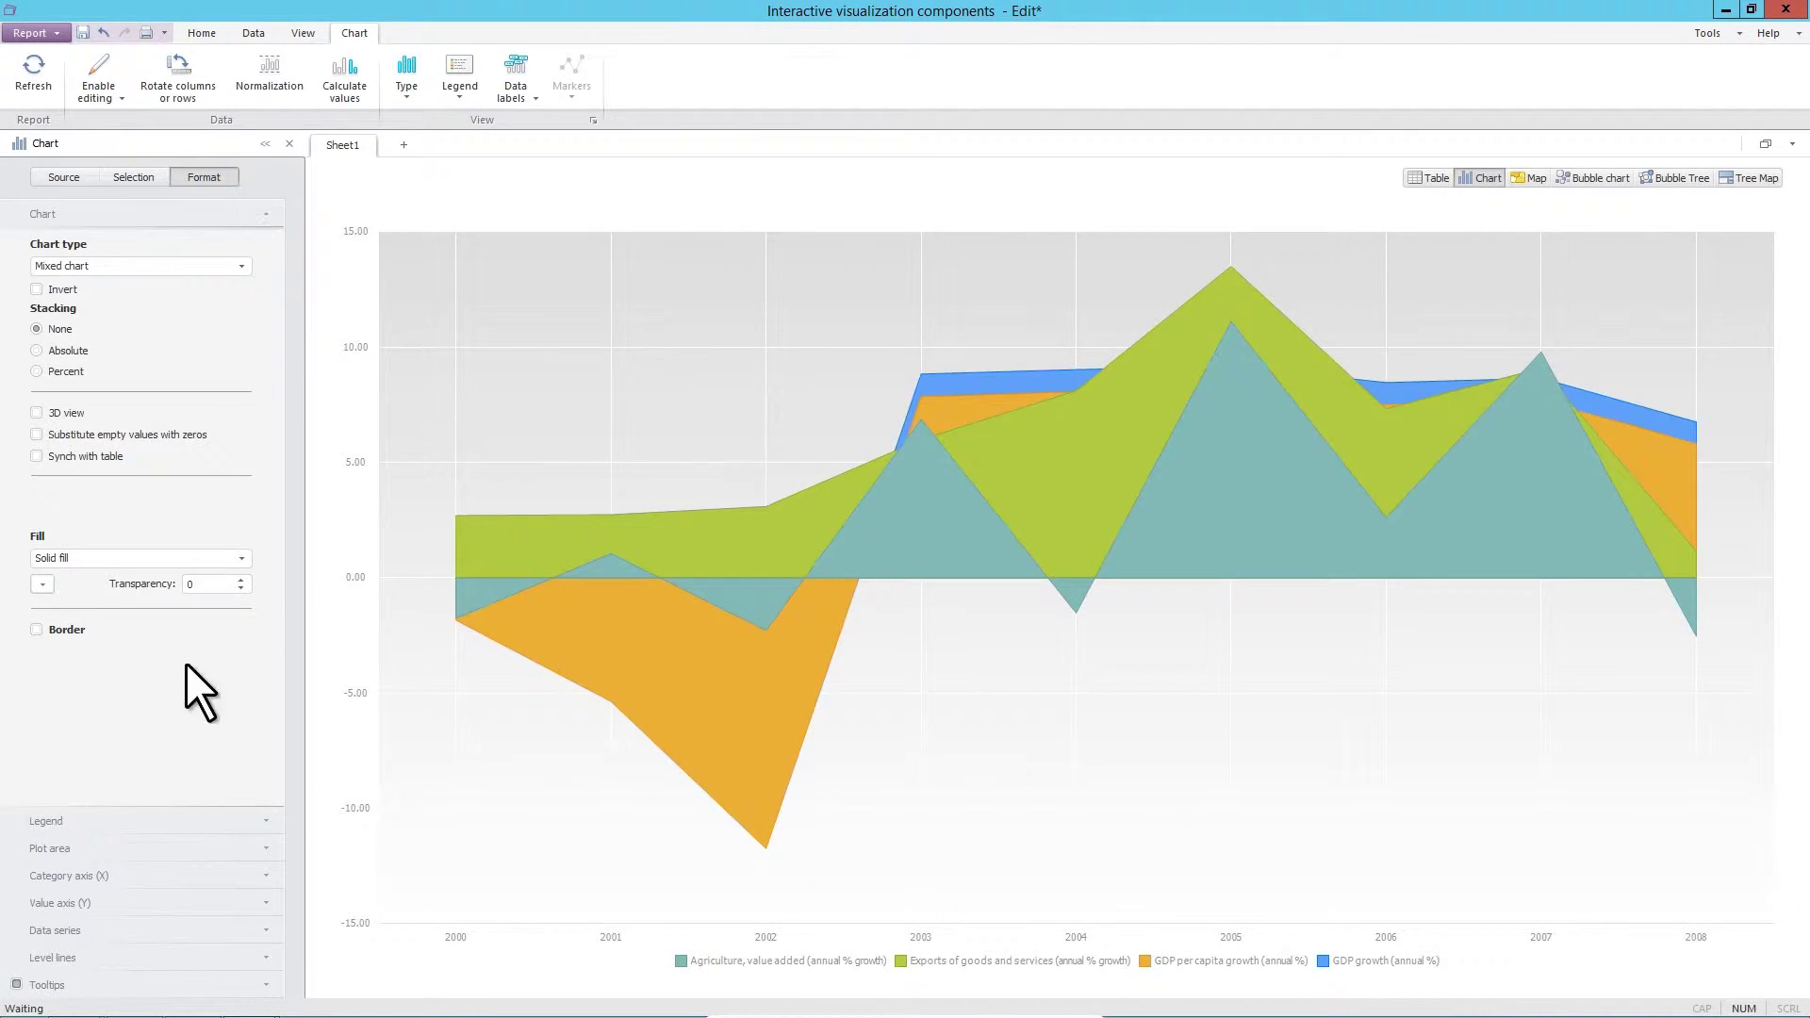
pyautogui.click(179, 928)
pyautogui.click(241, 412)
pyautogui.click(240, 435)
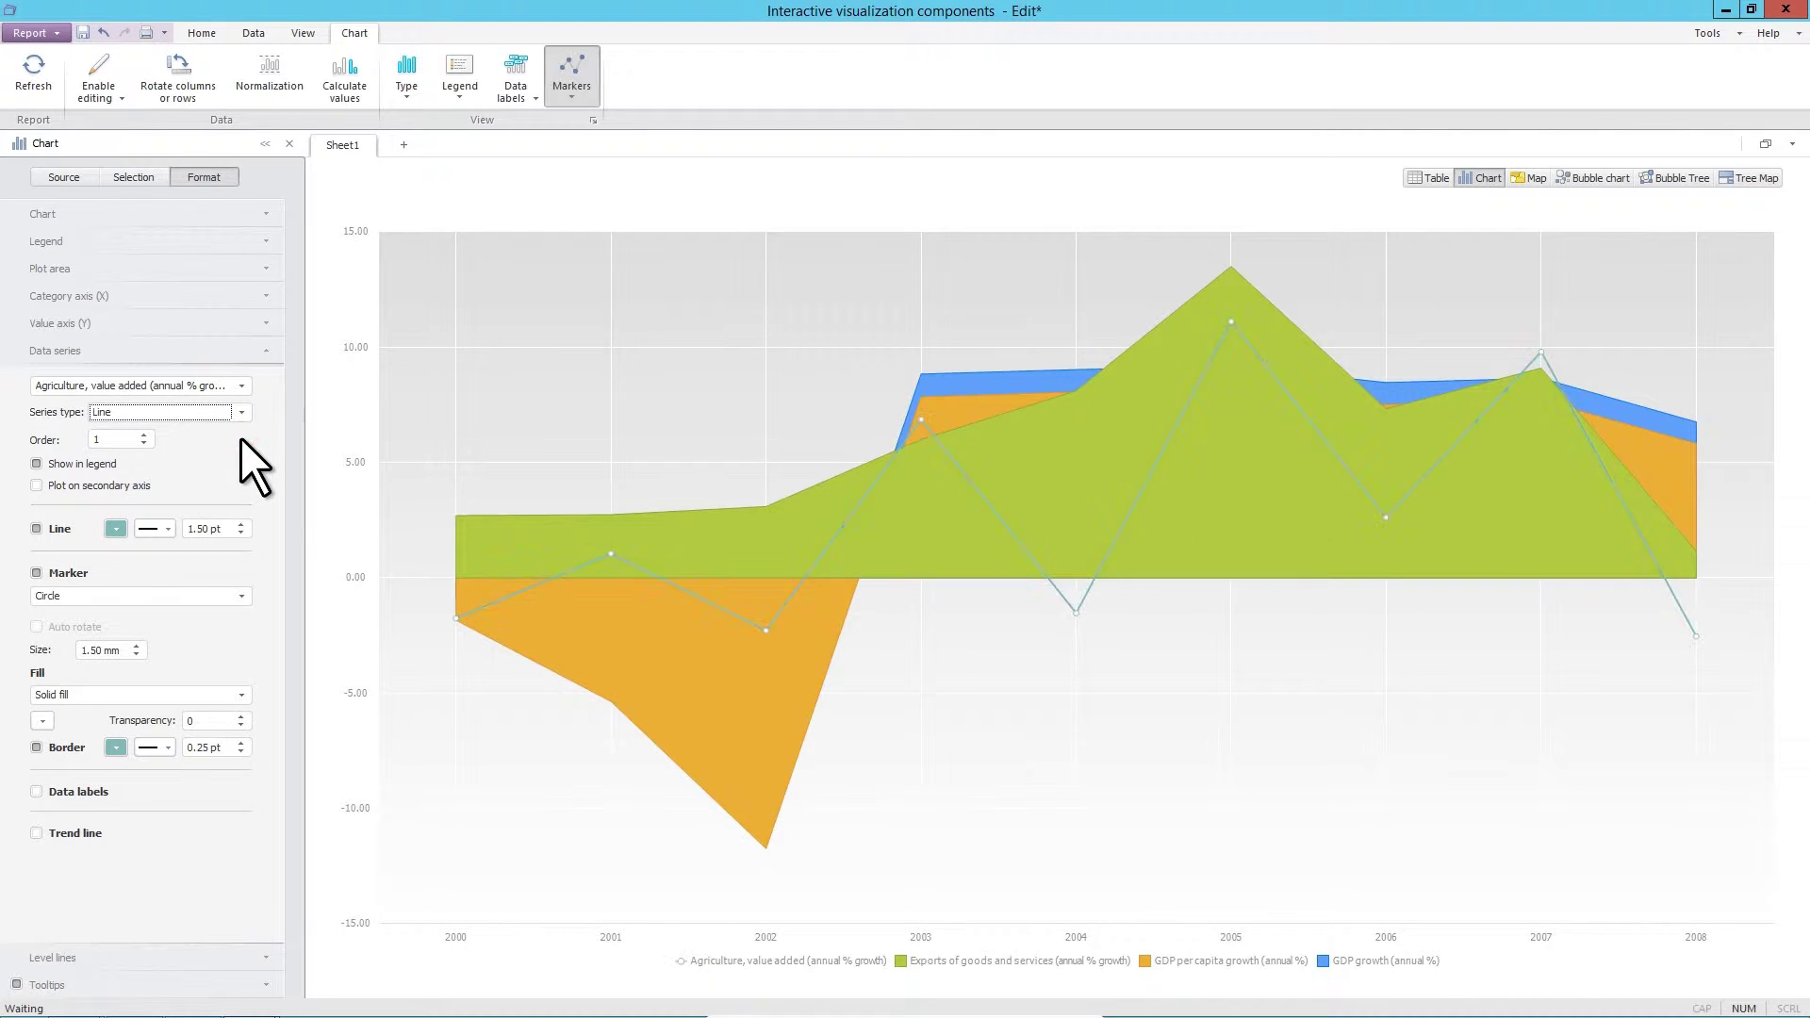
pyautogui.click(36, 485)
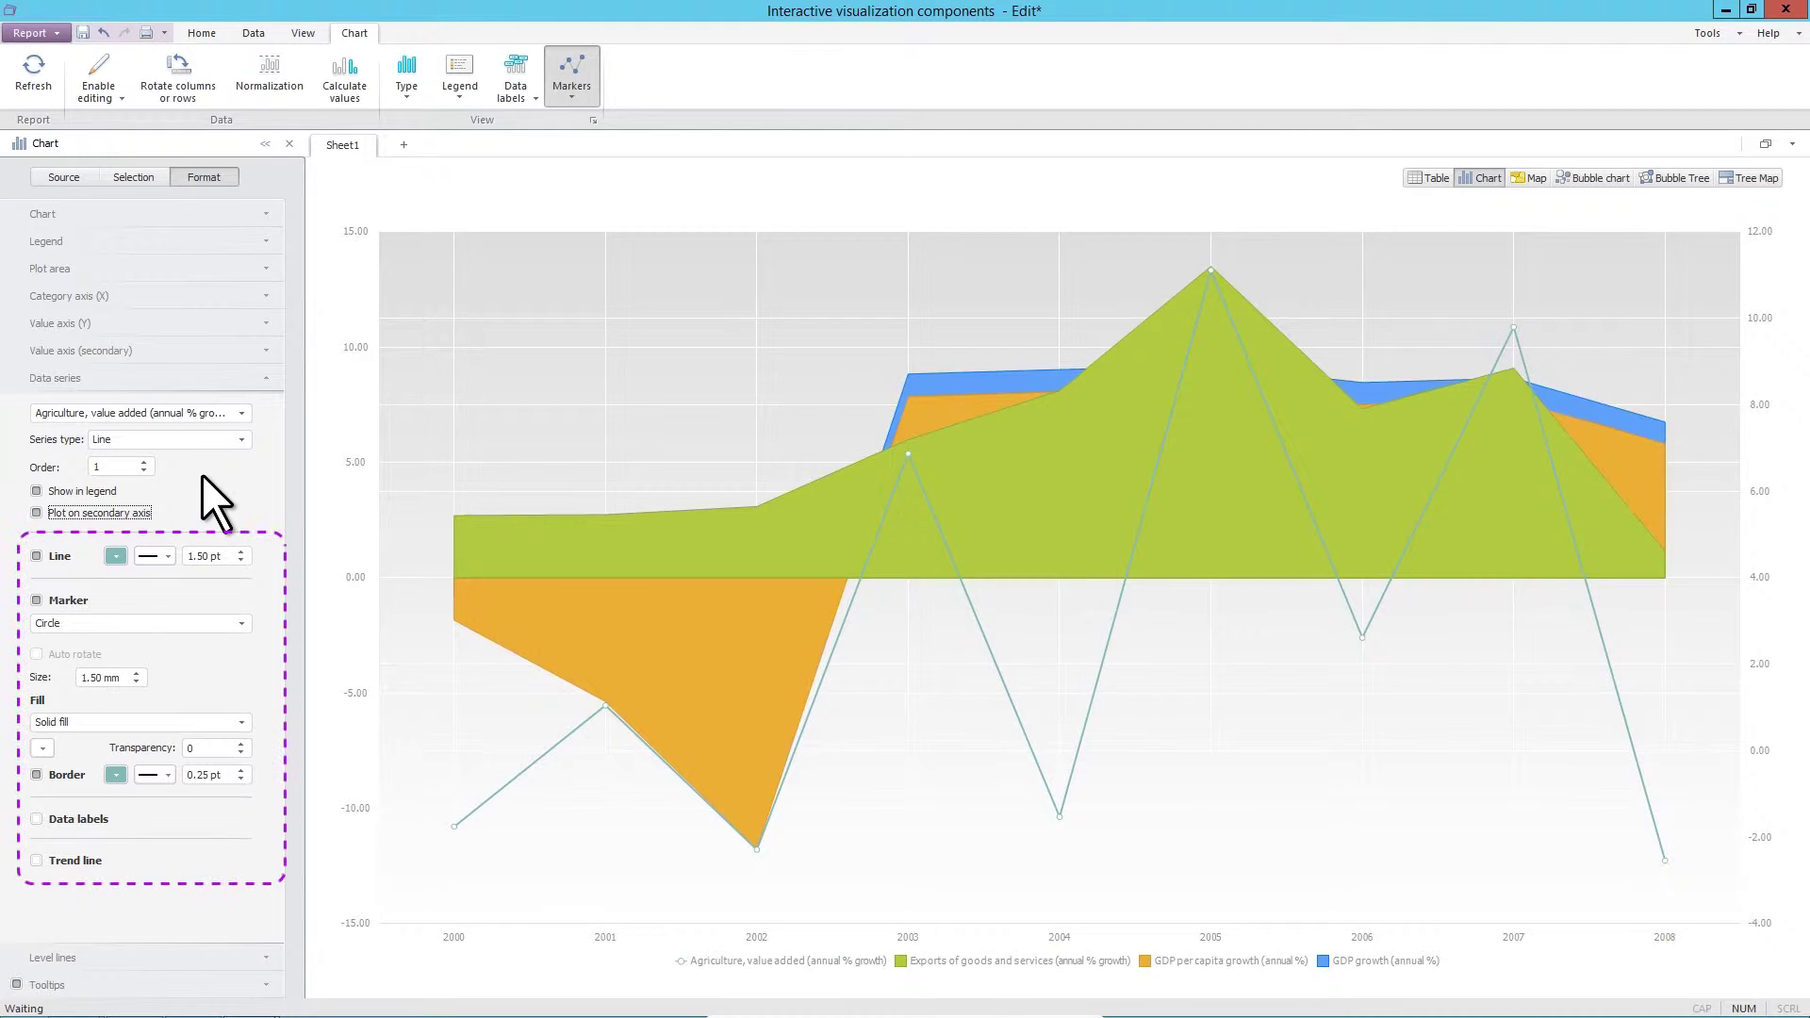
# Step: Enable chart editing and raise the 2001 point of the Agriculture, value added line
pyautogui.click(98, 80)
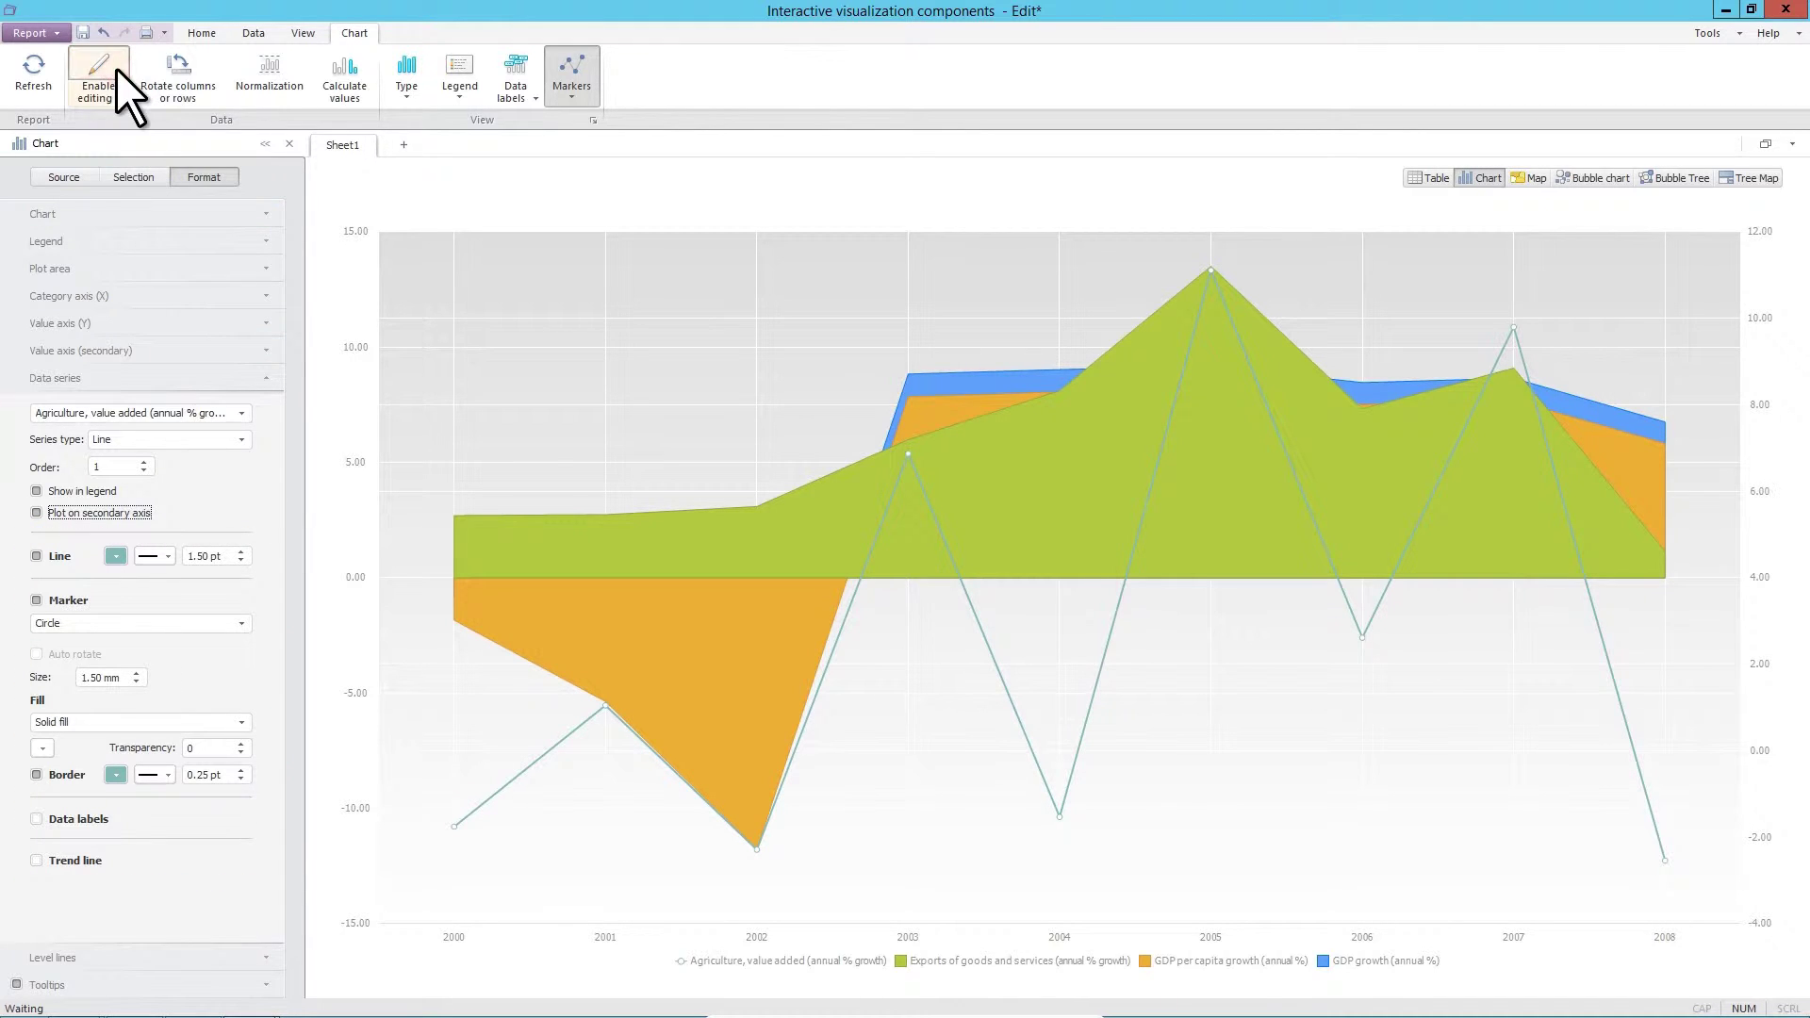
pyautogui.moveTo(606, 705); pyautogui.dragTo(628, 397)
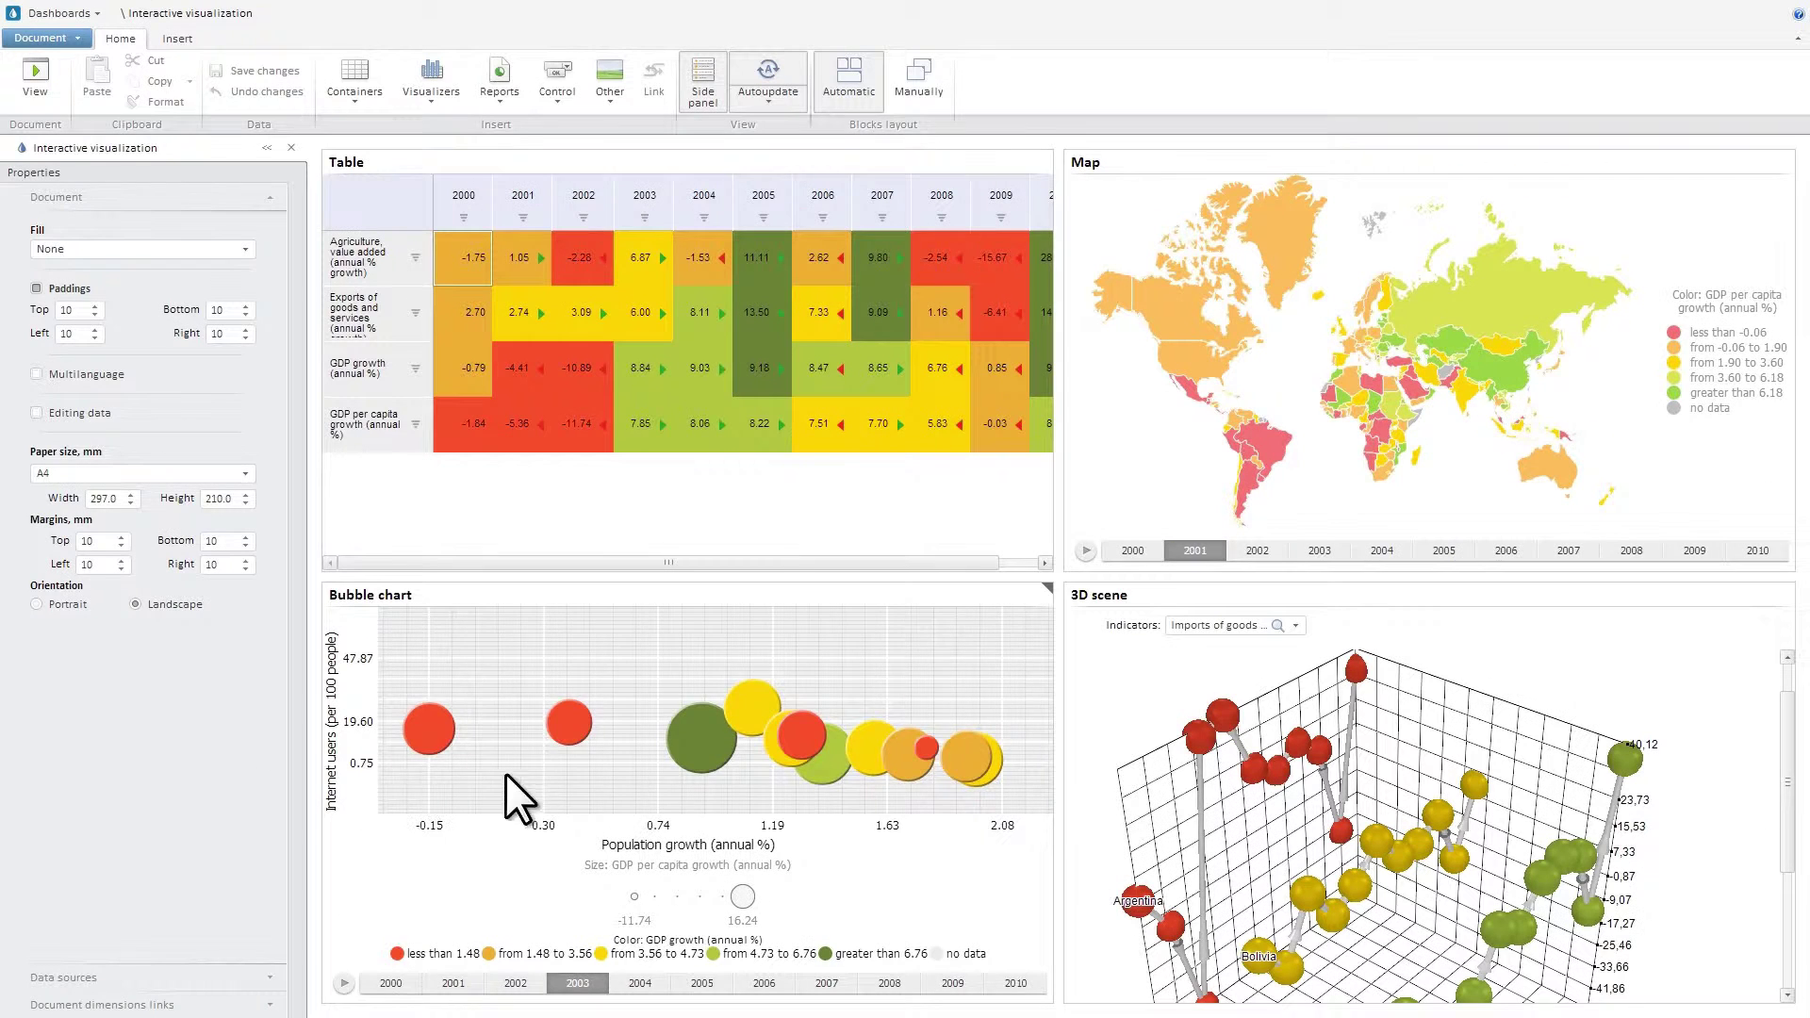
# Step: Maximize the Bubble chart block in the dashboard and play its timeline animation
pyautogui.click(1048, 598)
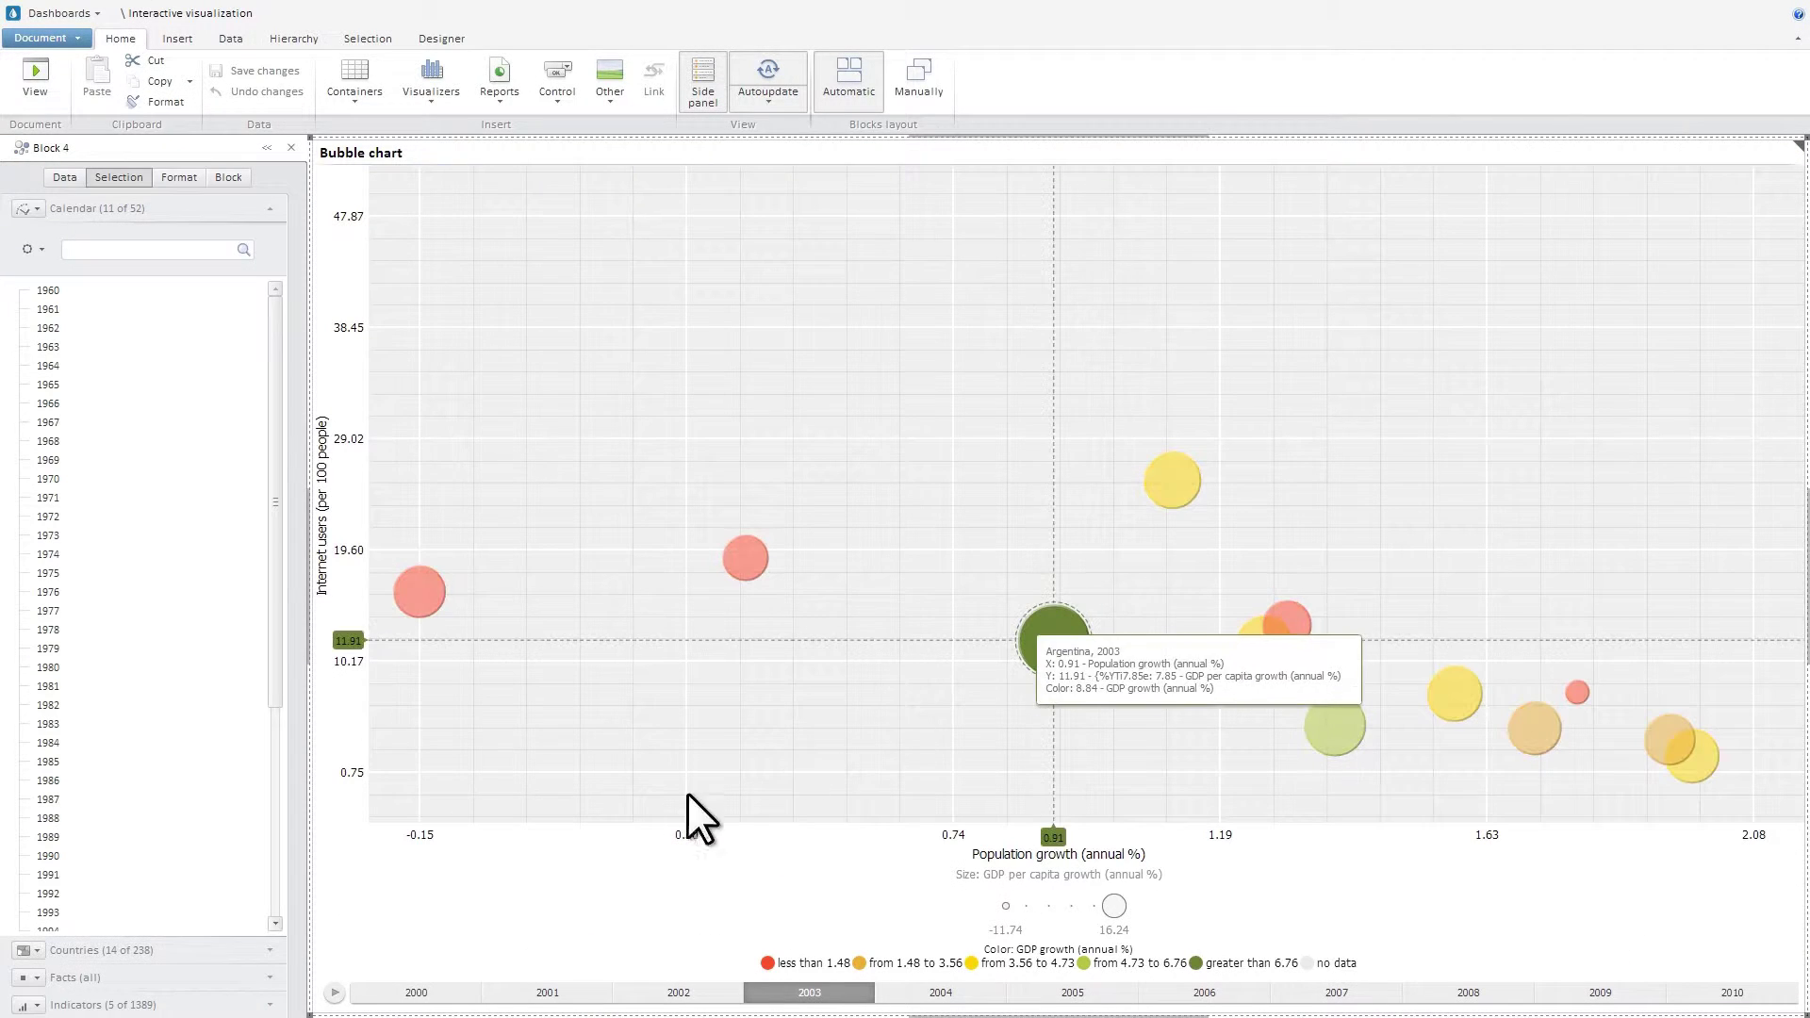
pyautogui.click(333, 994)
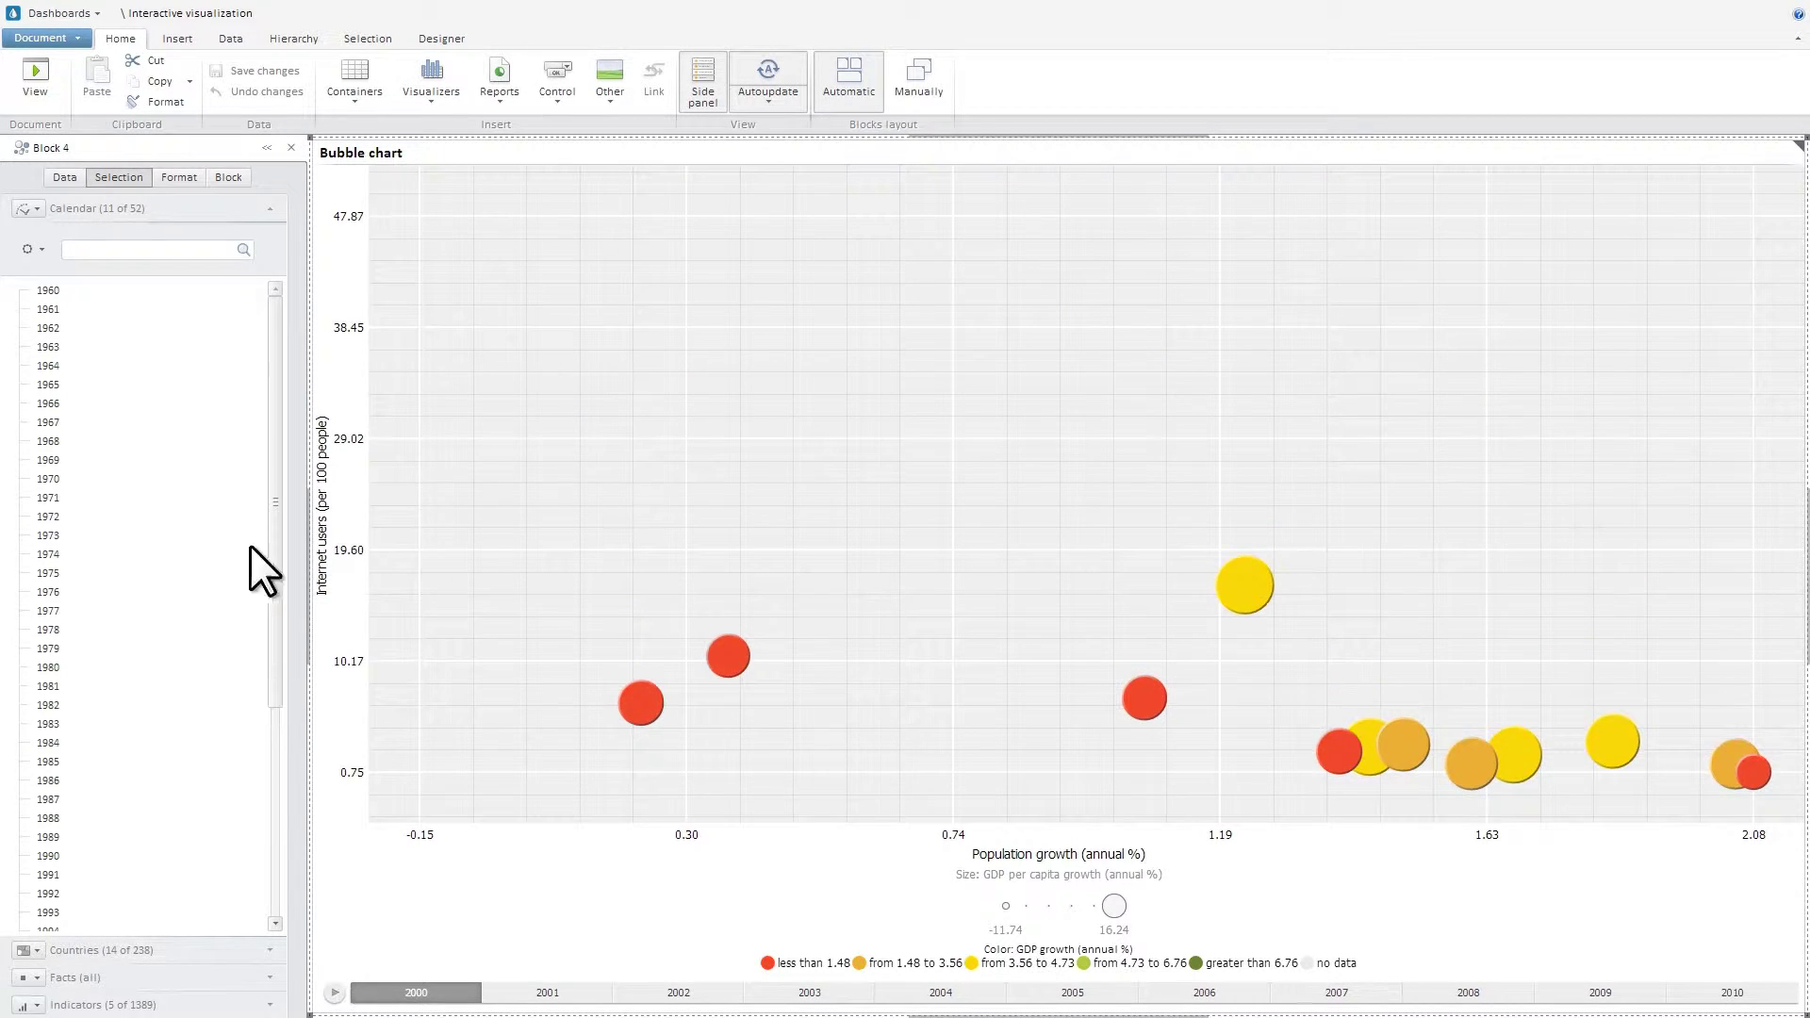
# Step: Try placing the bubble chart's color legend at the bottom right and return it to the bottom center
pyautogui.click(174, 179)
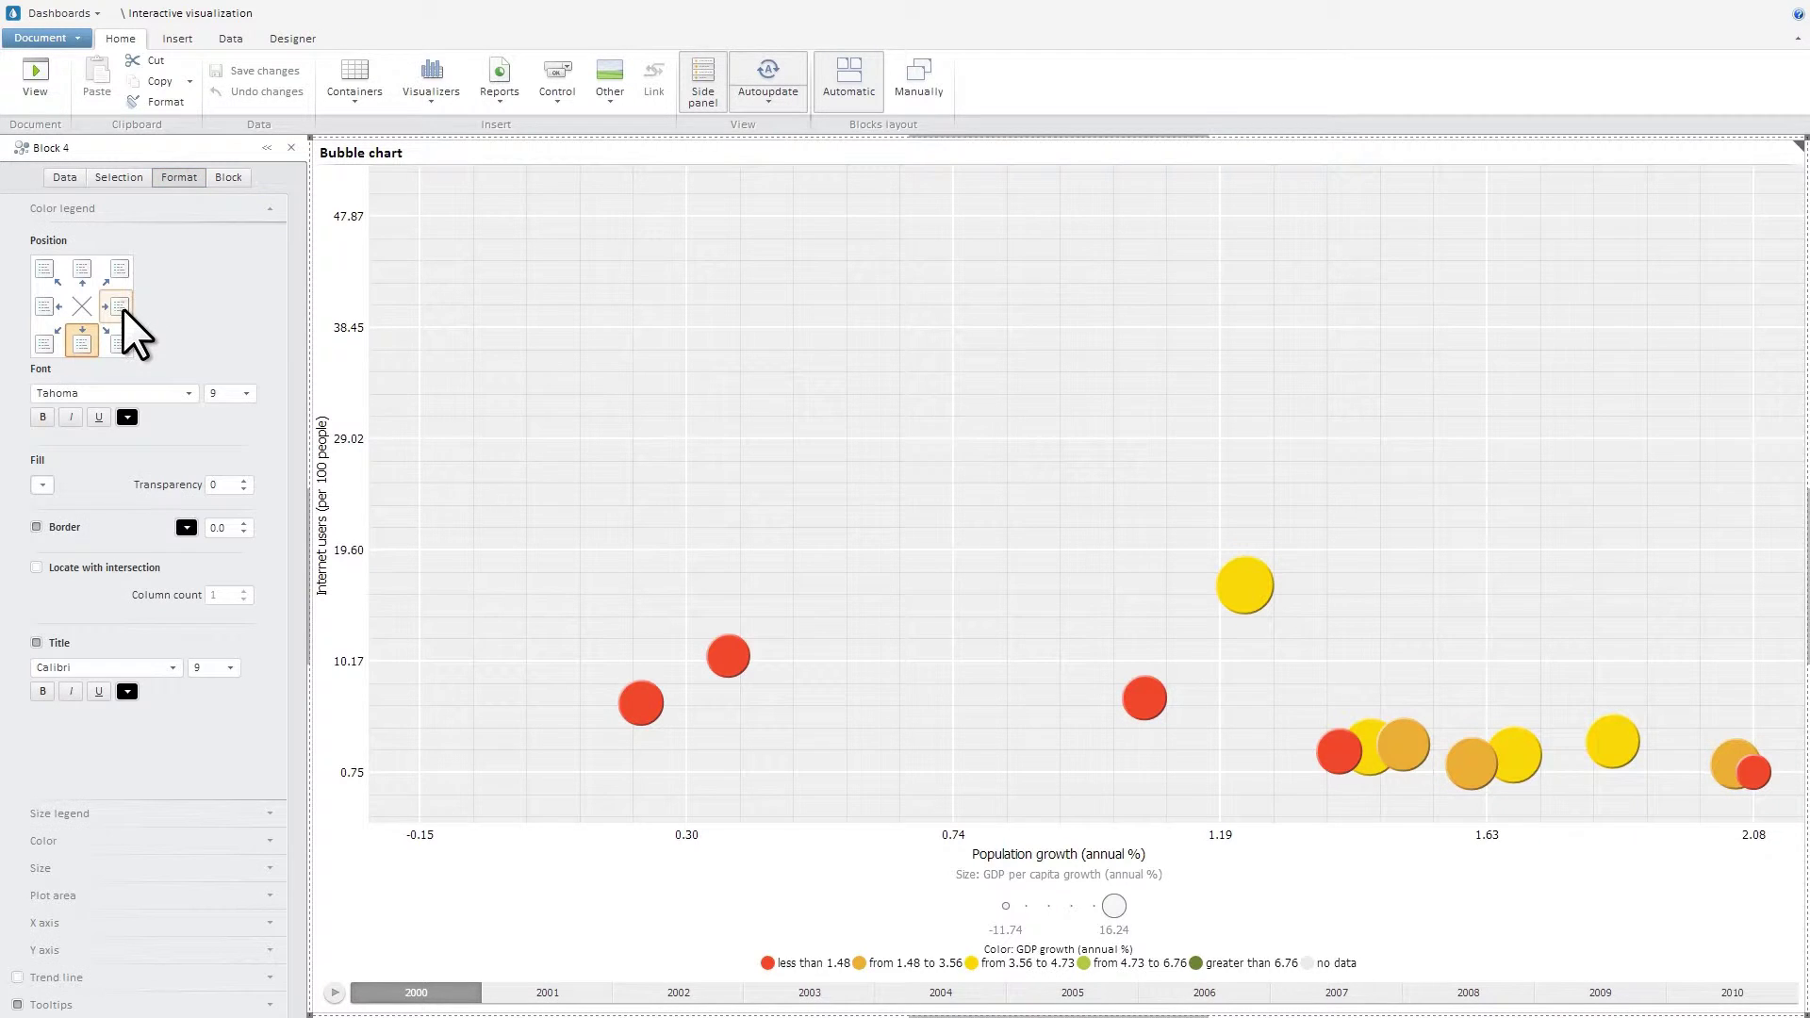
pyautogui.click(123, 308)
pyautogui.click(120, 345)
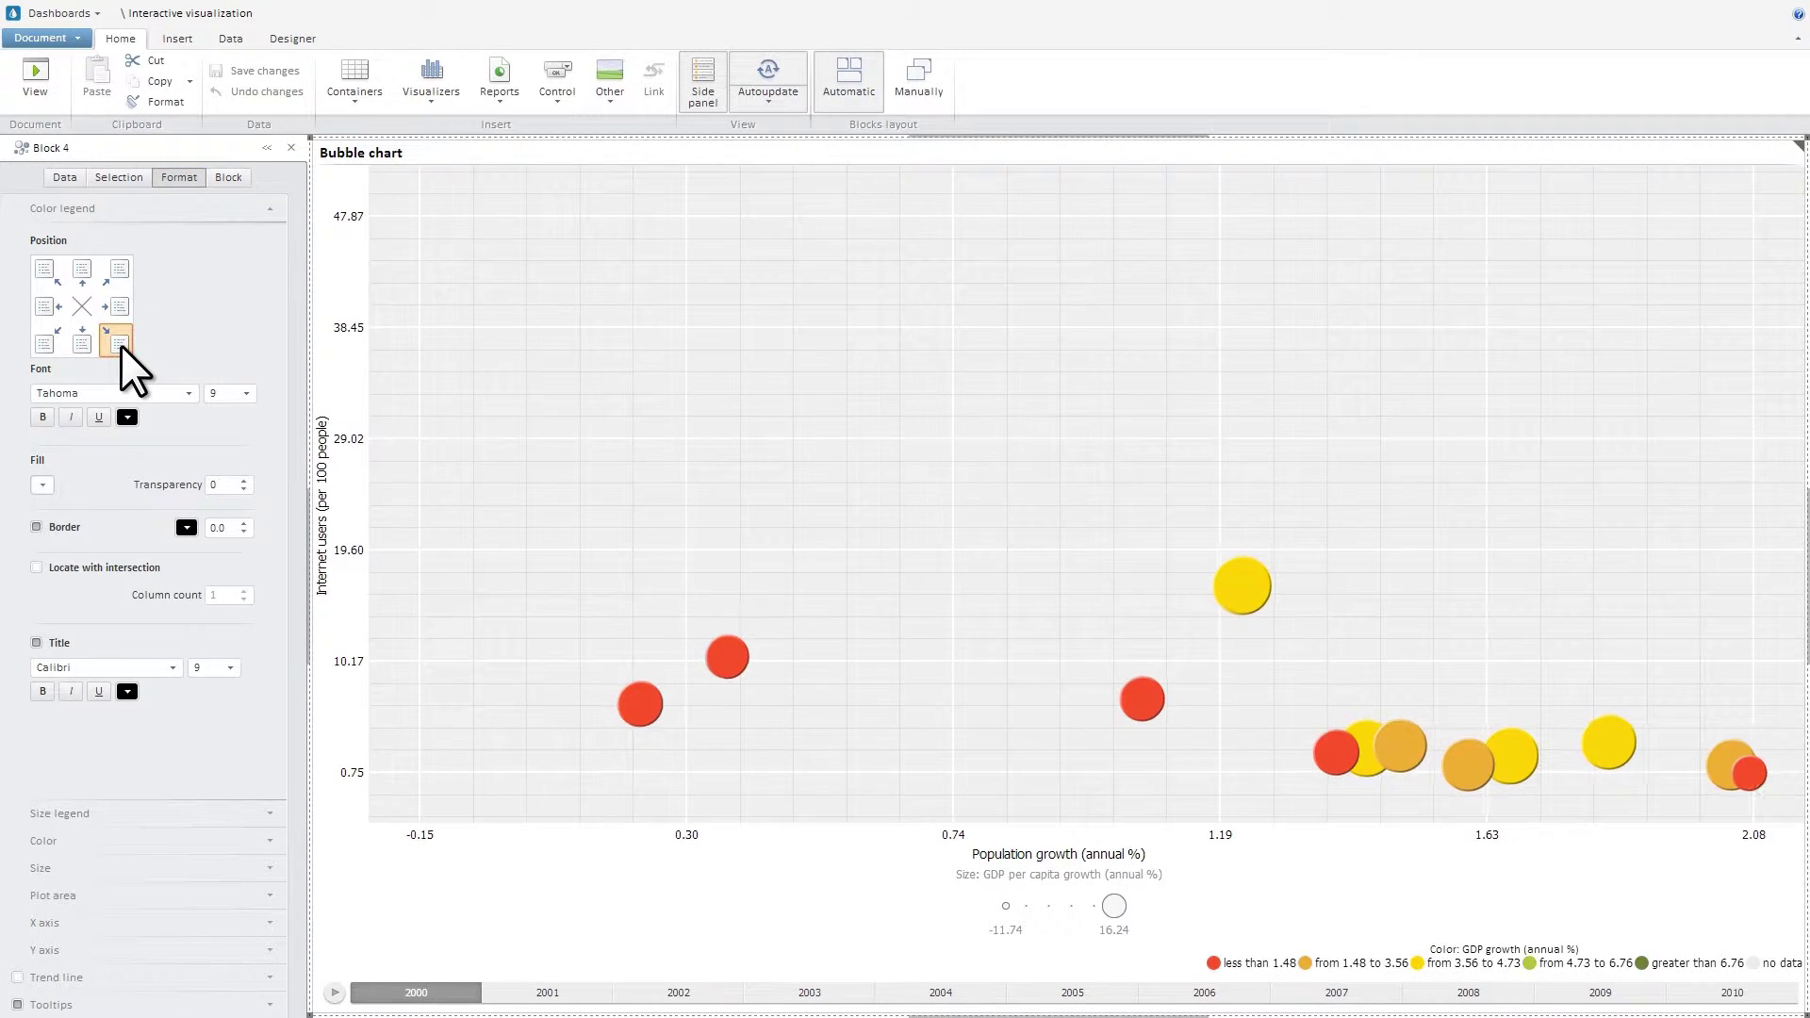
pyautogui.click(85, 348)
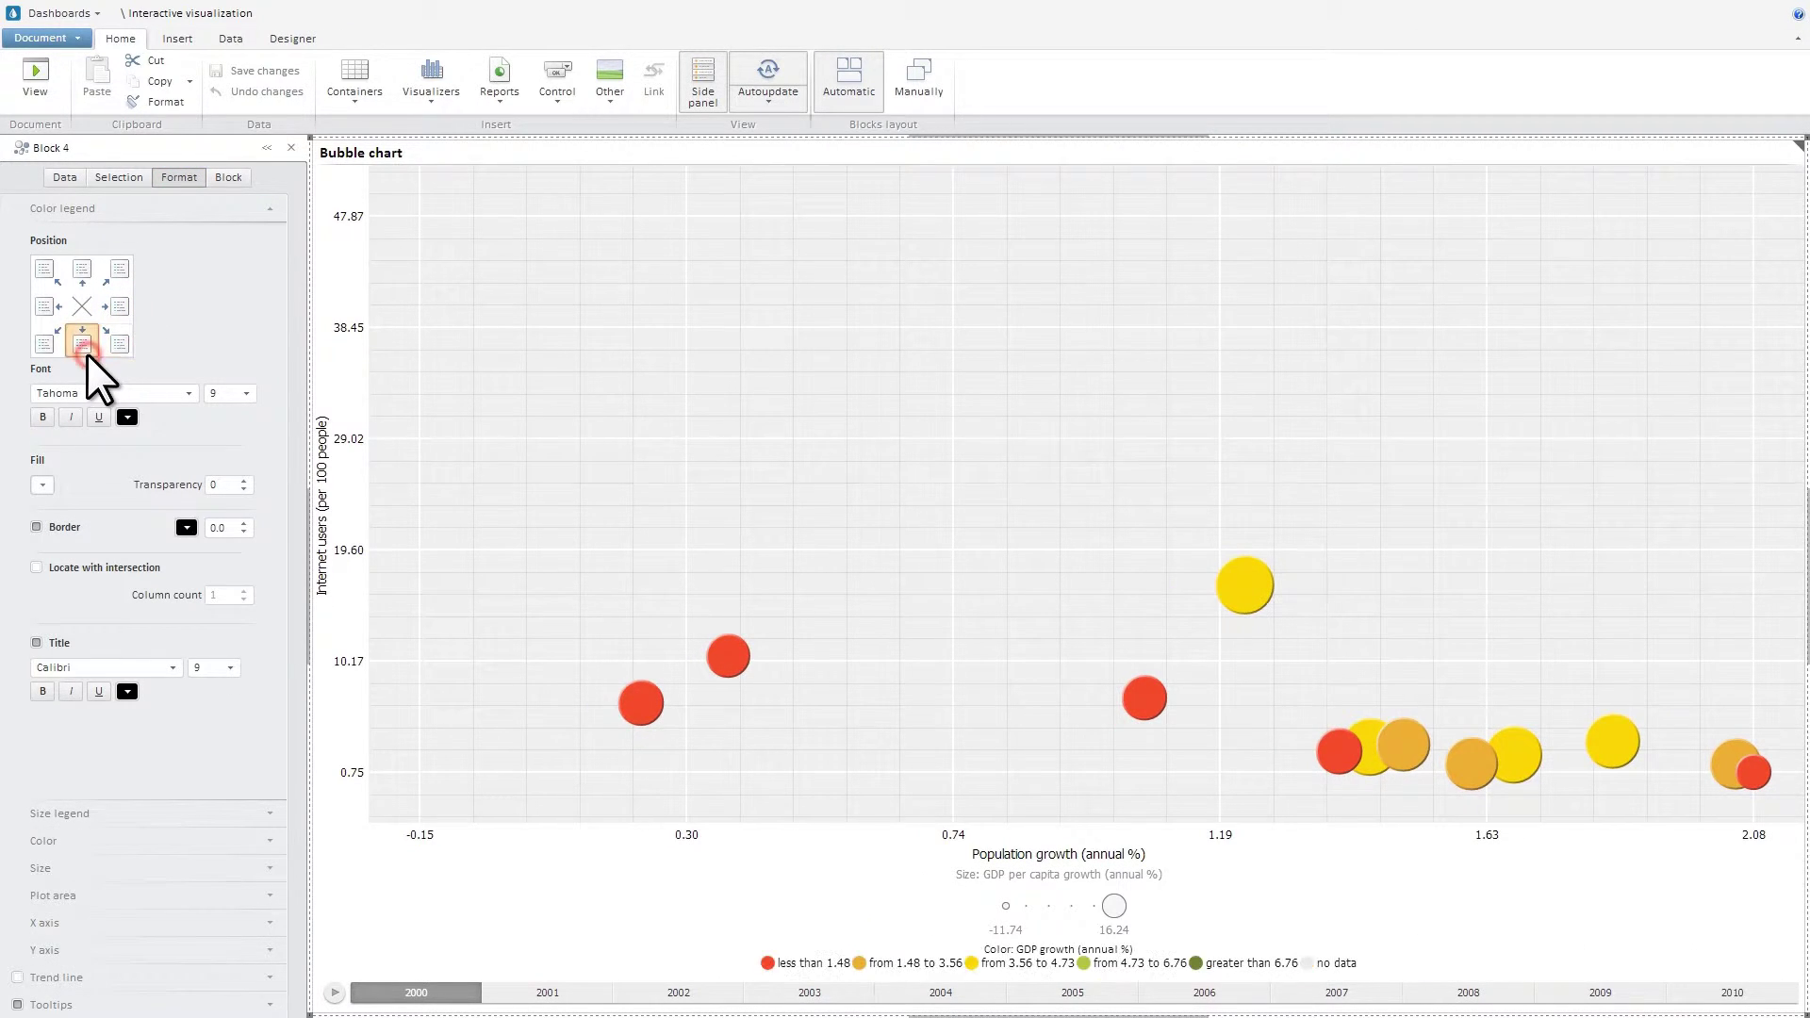
# Step: Examine the bubble chart's size legend settings and the fill options for its plot area
pyautogui.click(200, 811)
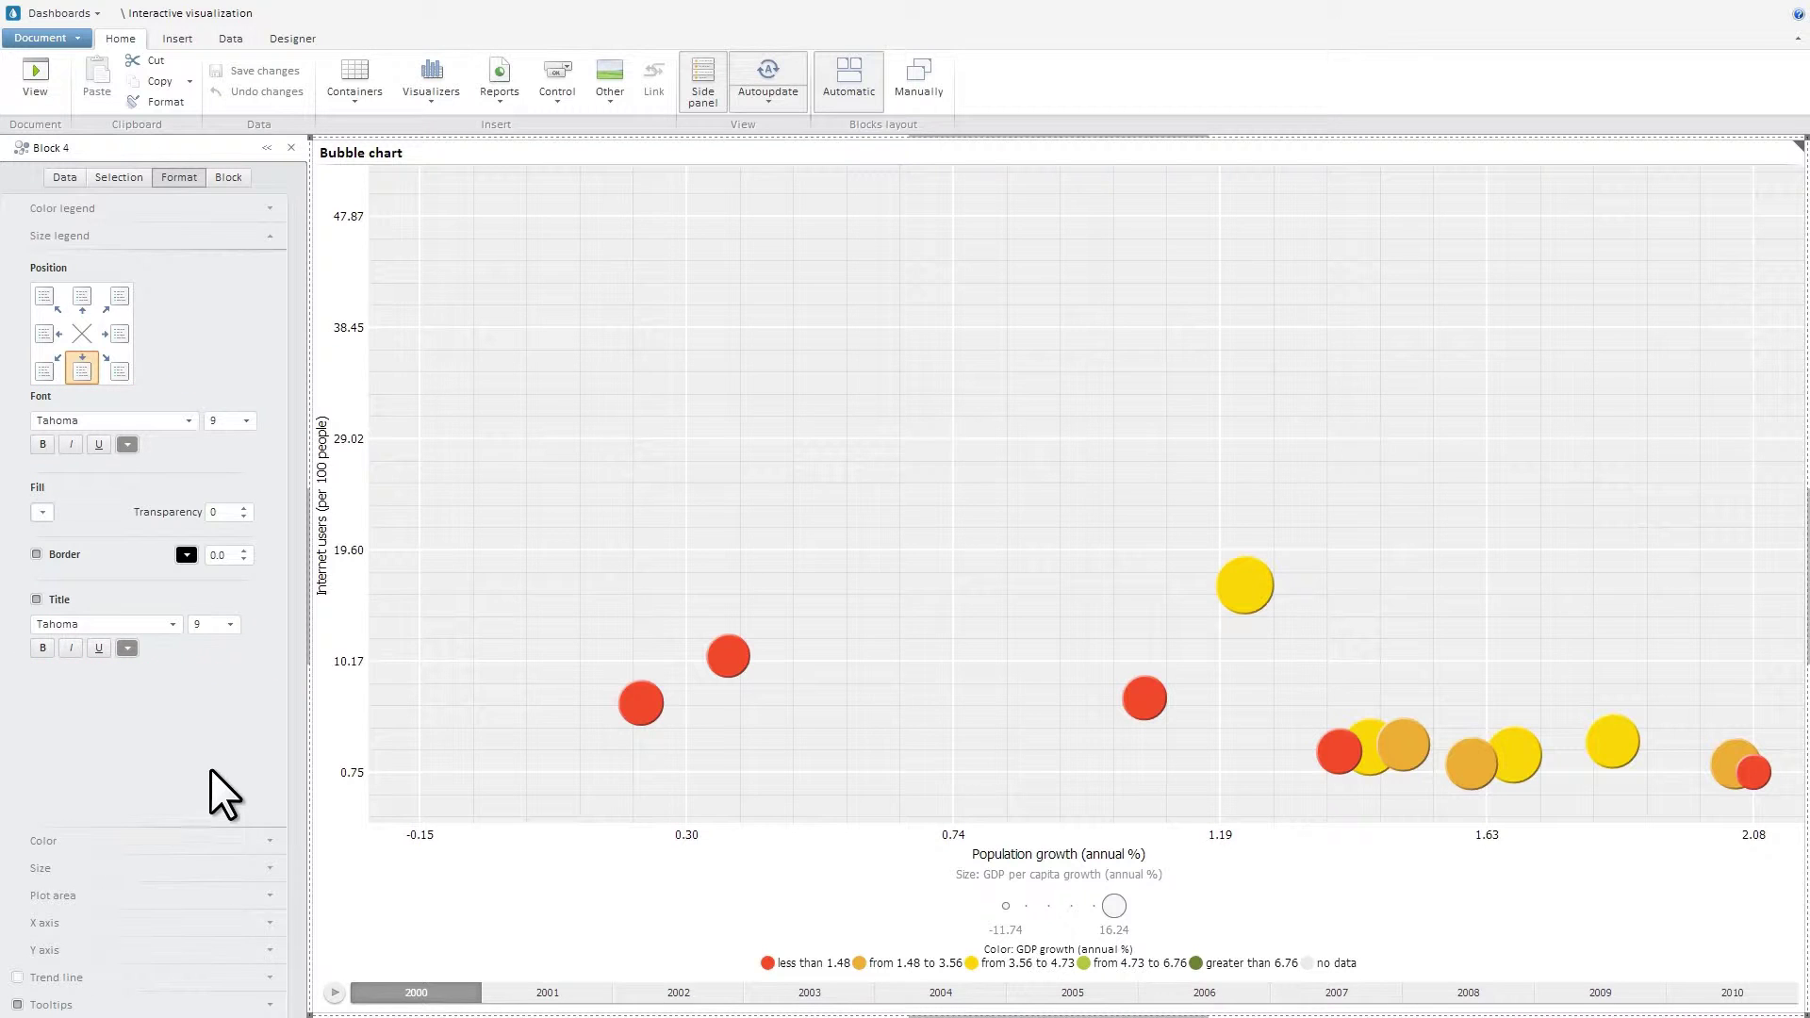
pyautogui.click(216, 895)
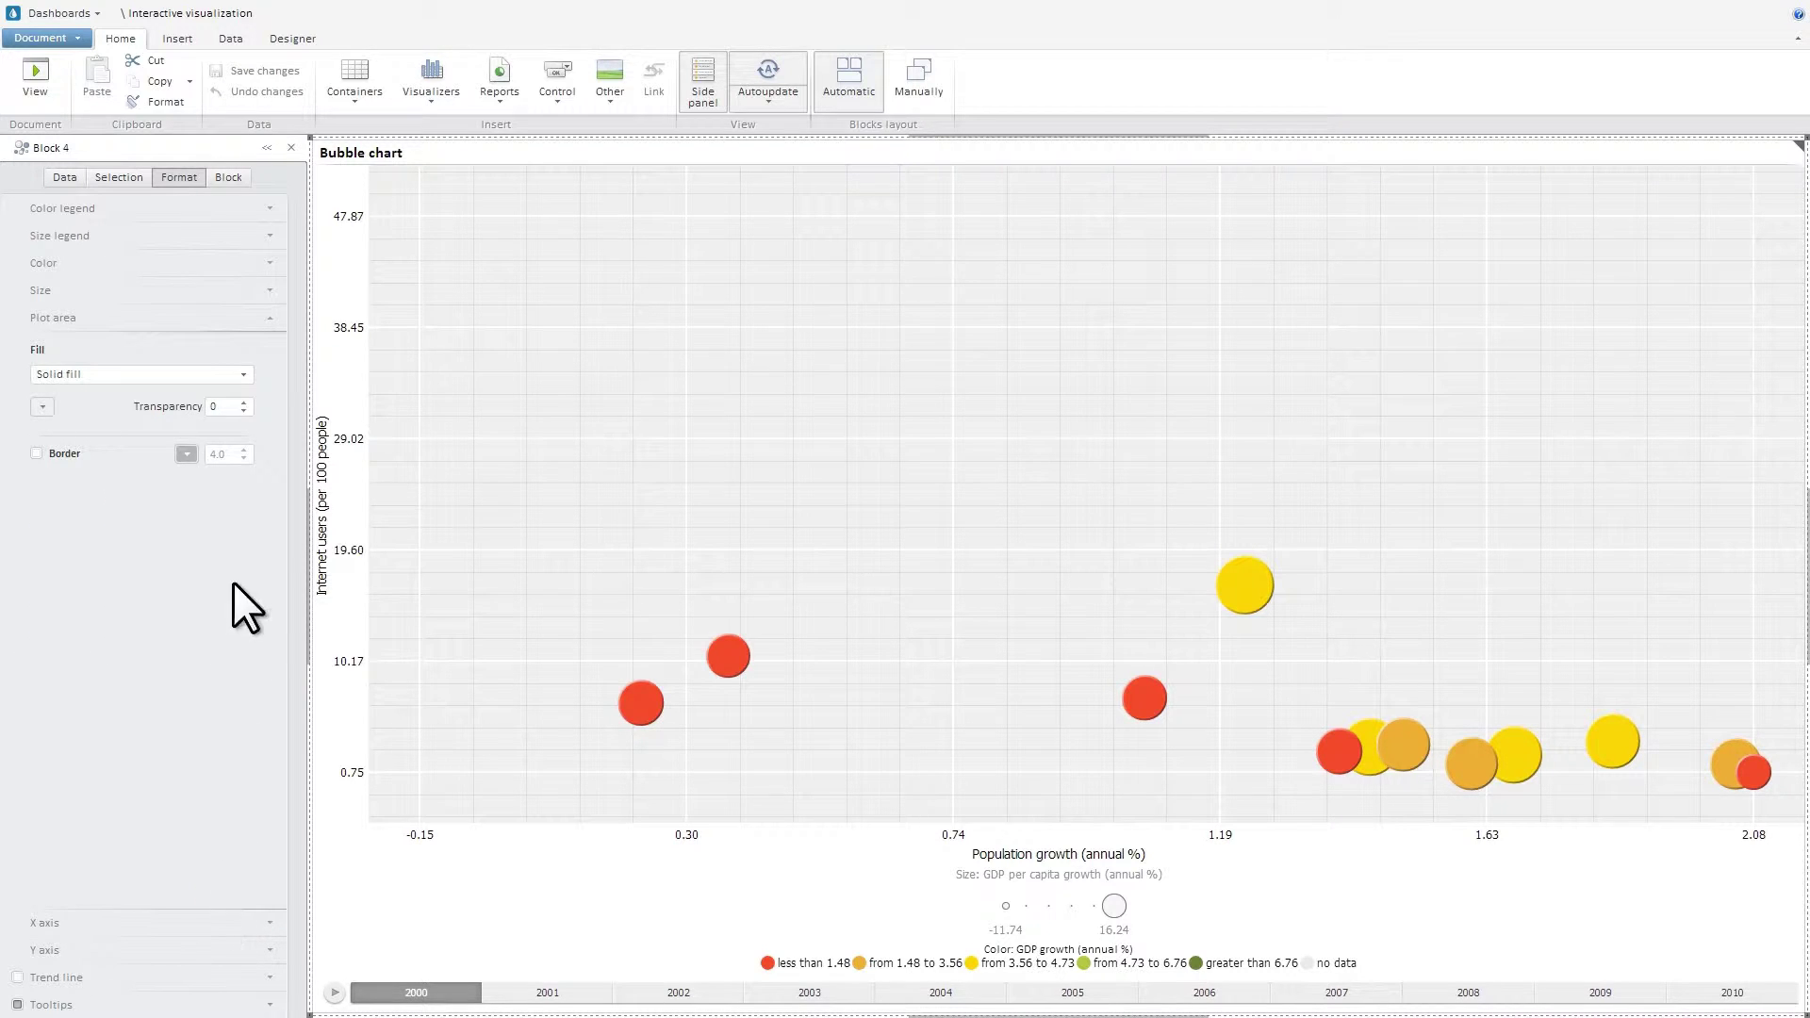
pyautogui.click(242, 373)
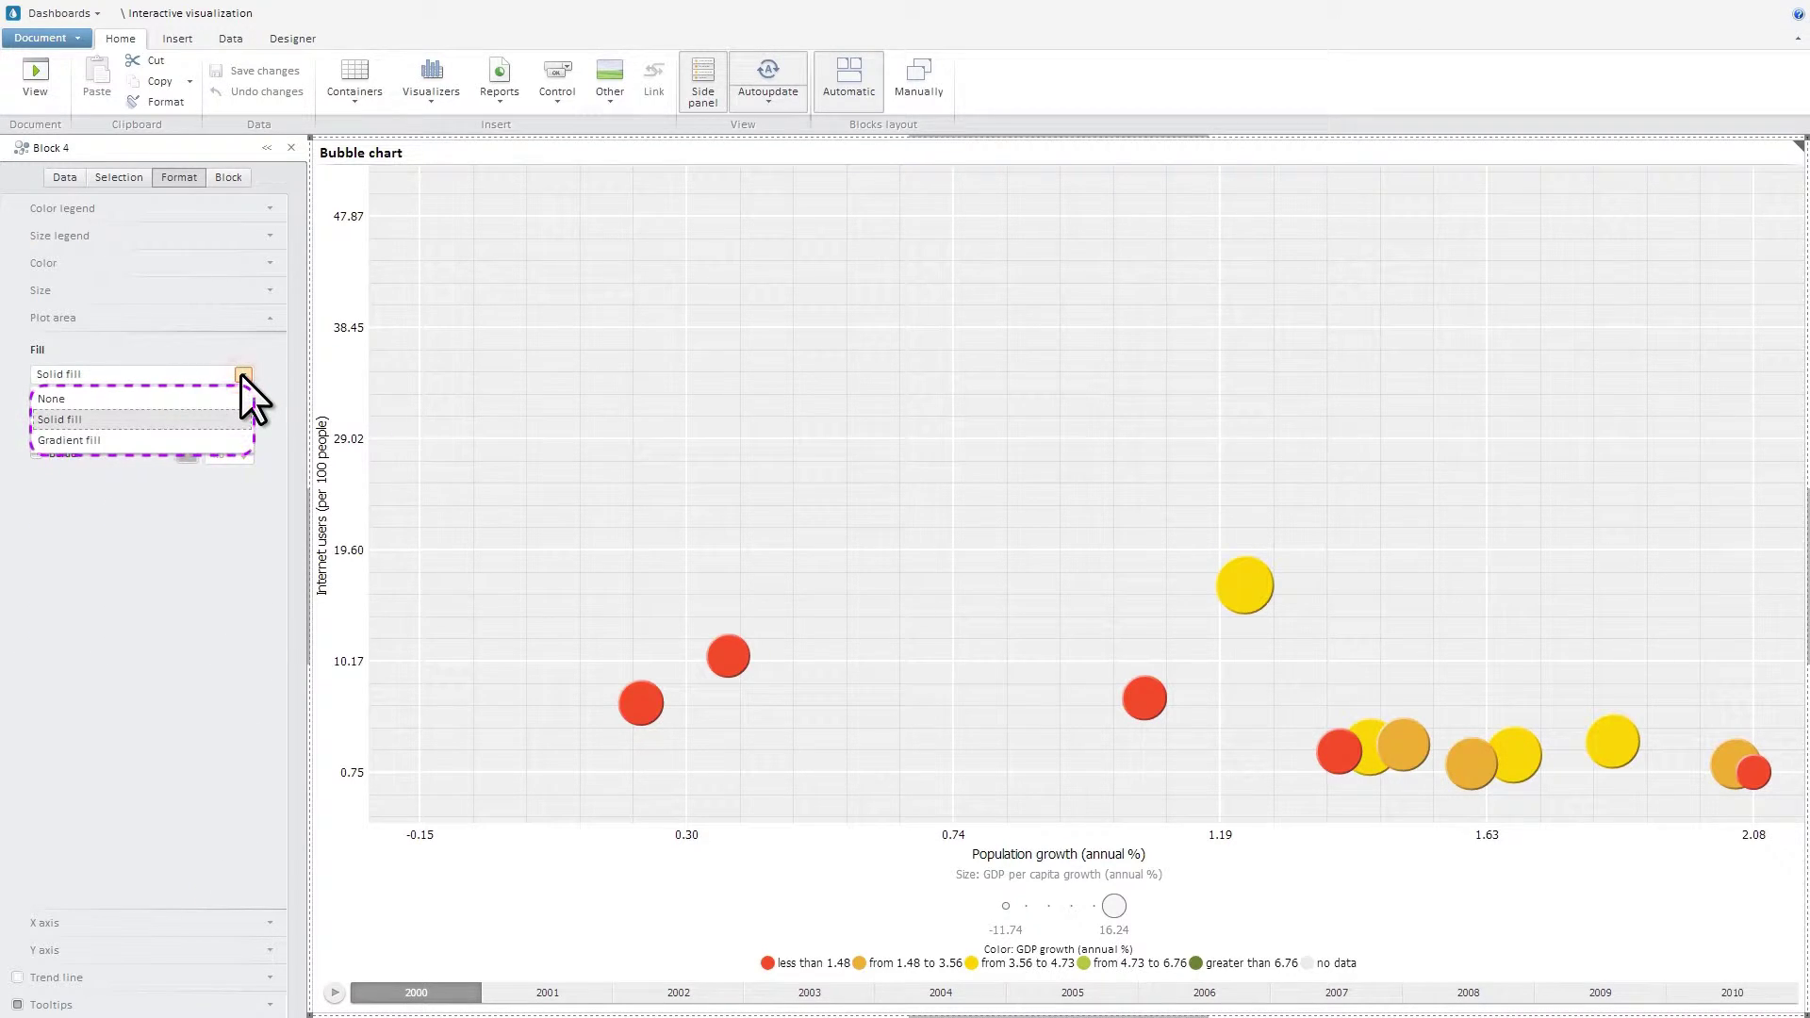
pyautogui.click(237, 375)
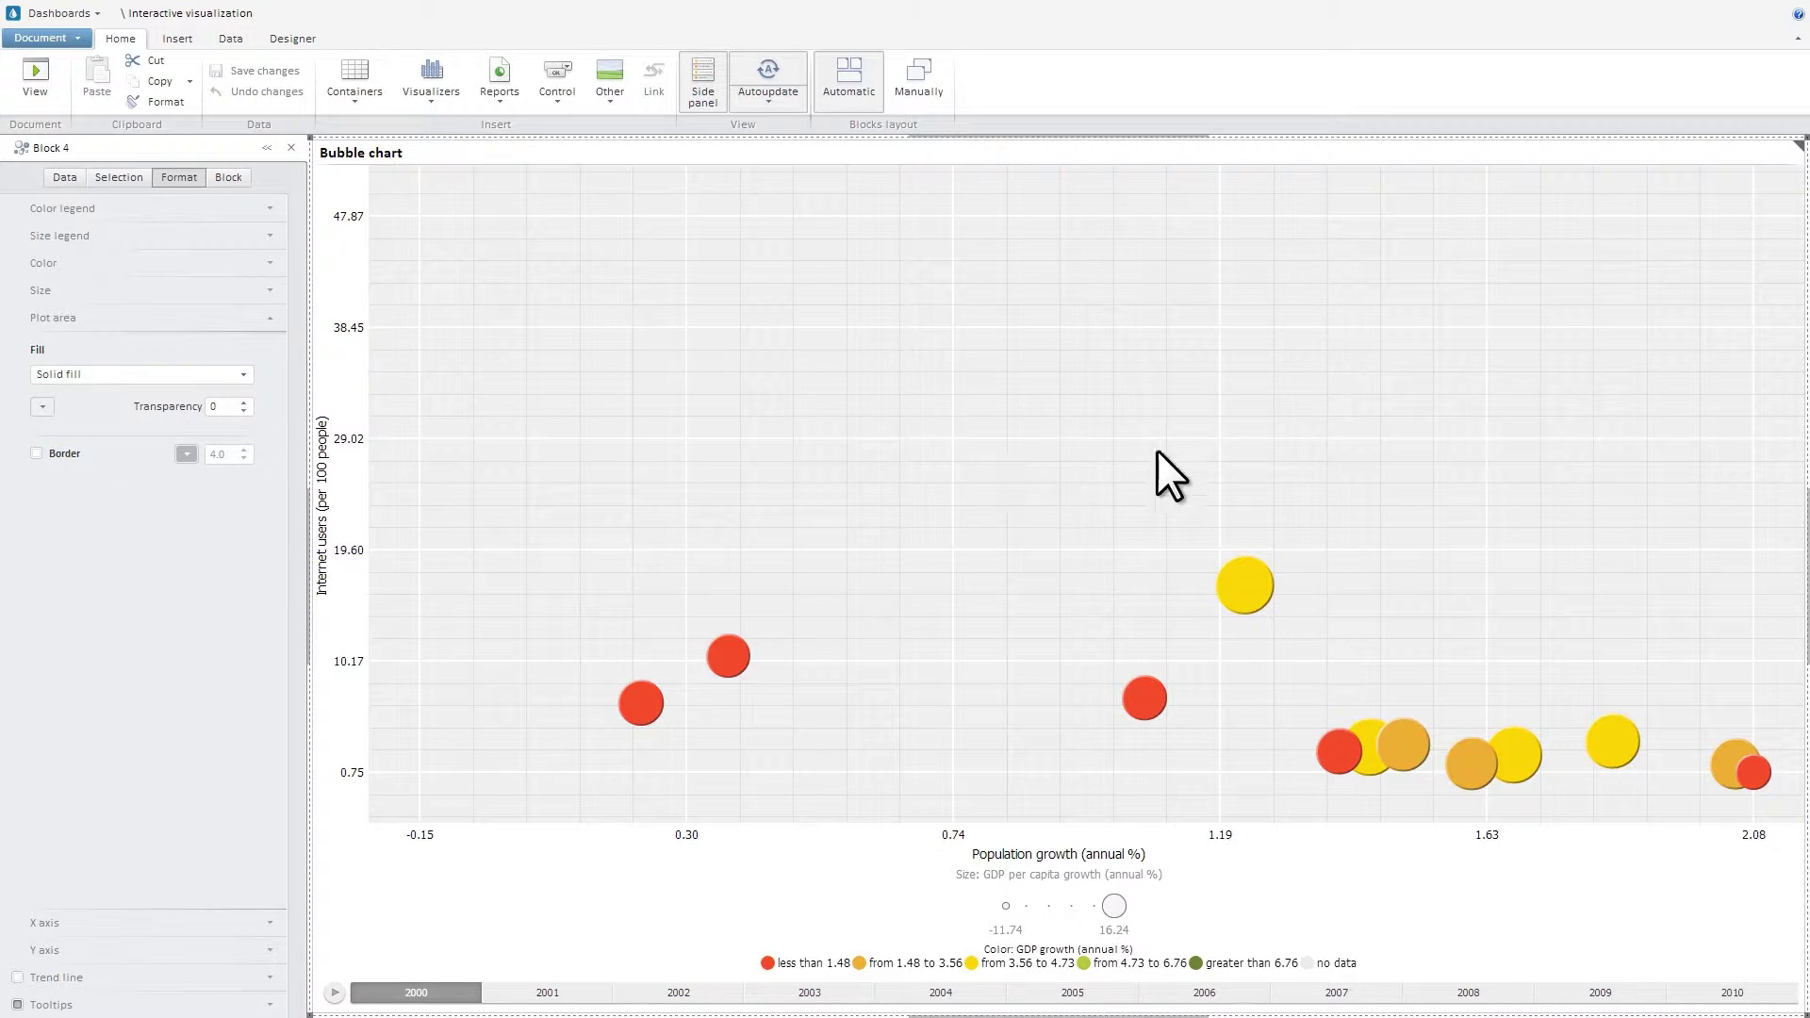
# Step: Switch the maximized block from the bubble chart to the Map and apply the green five-interval fill template
pyautogui.click(1793, 155)
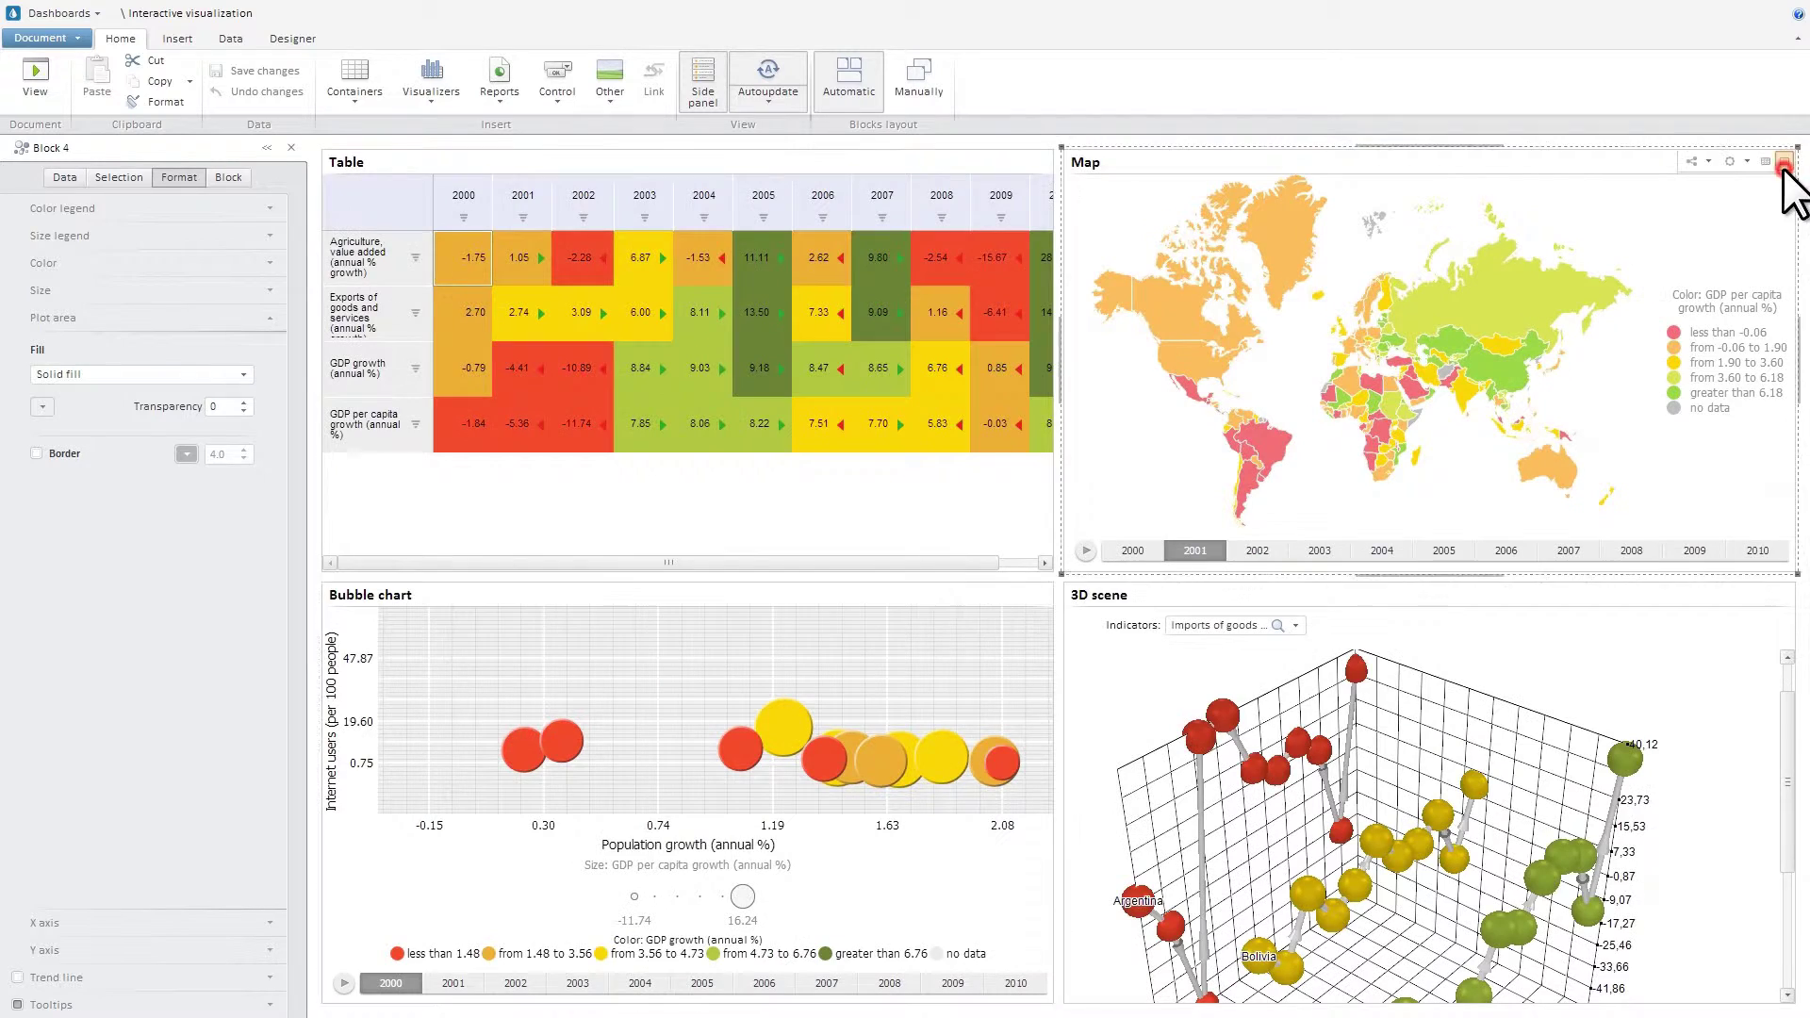
pyautogui.click(1786, 163)
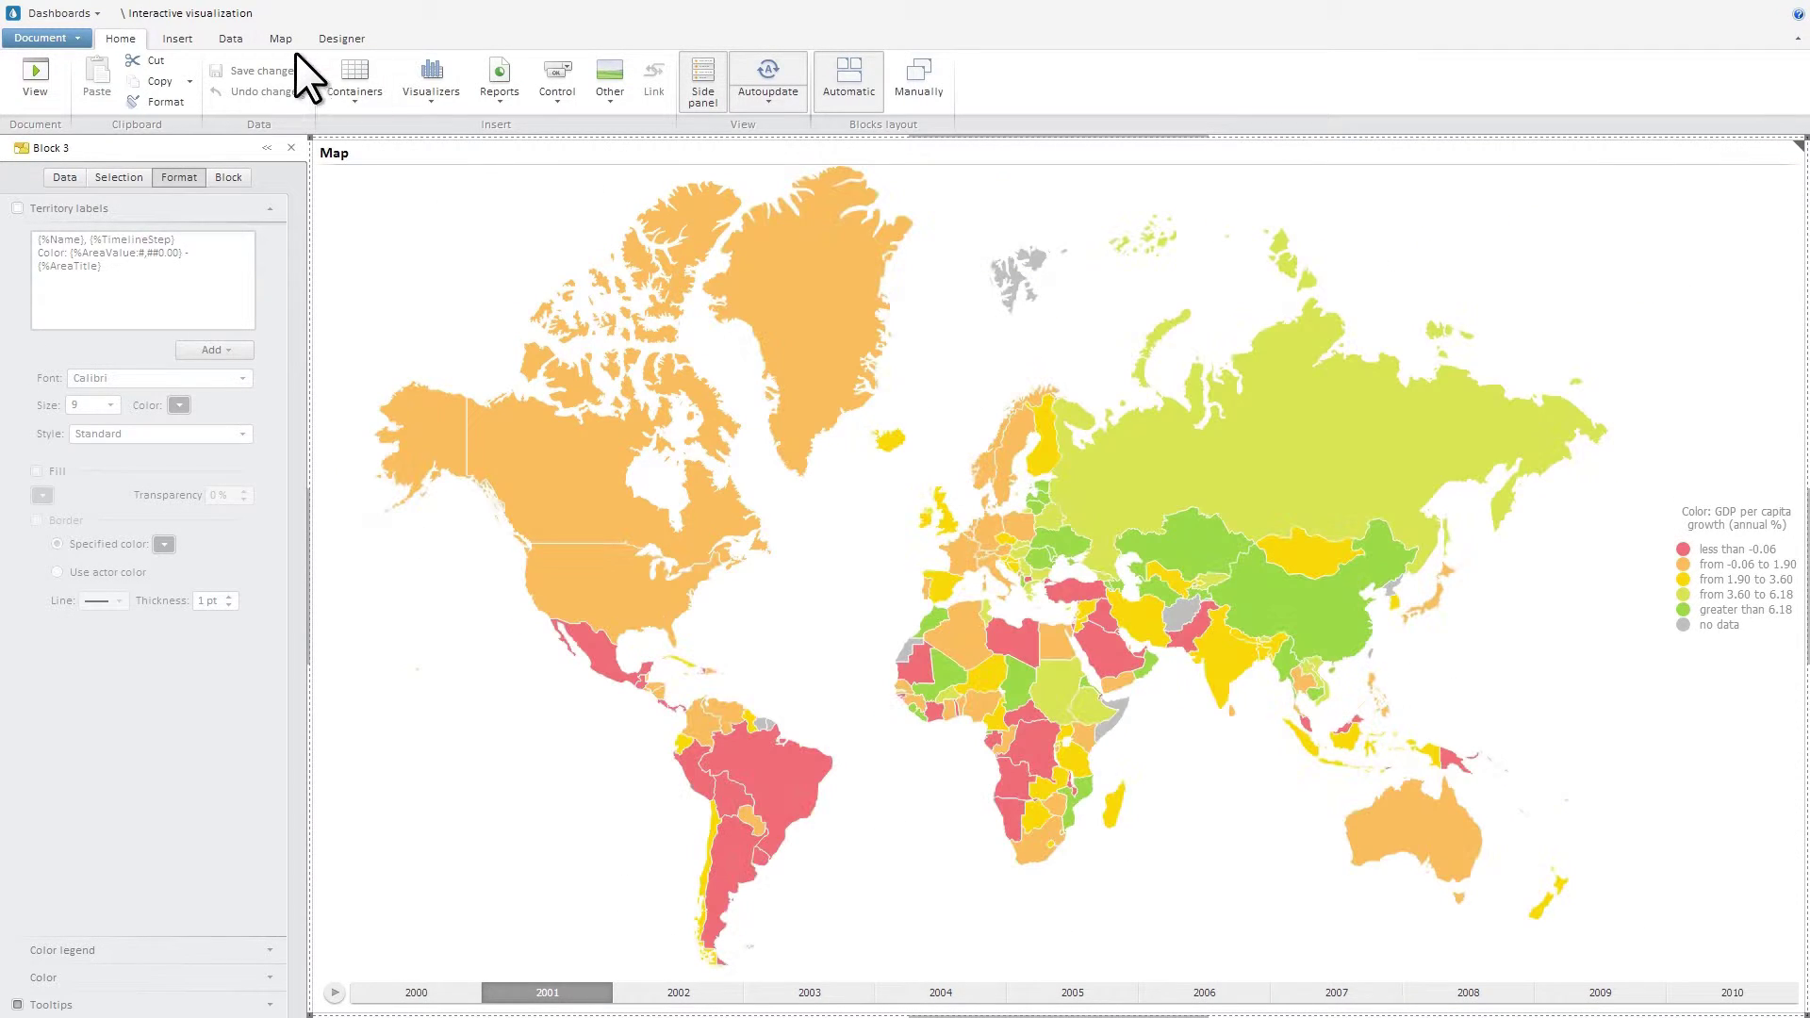
pyautogui.click(284, 41)
pyautogui.click(236, 100)
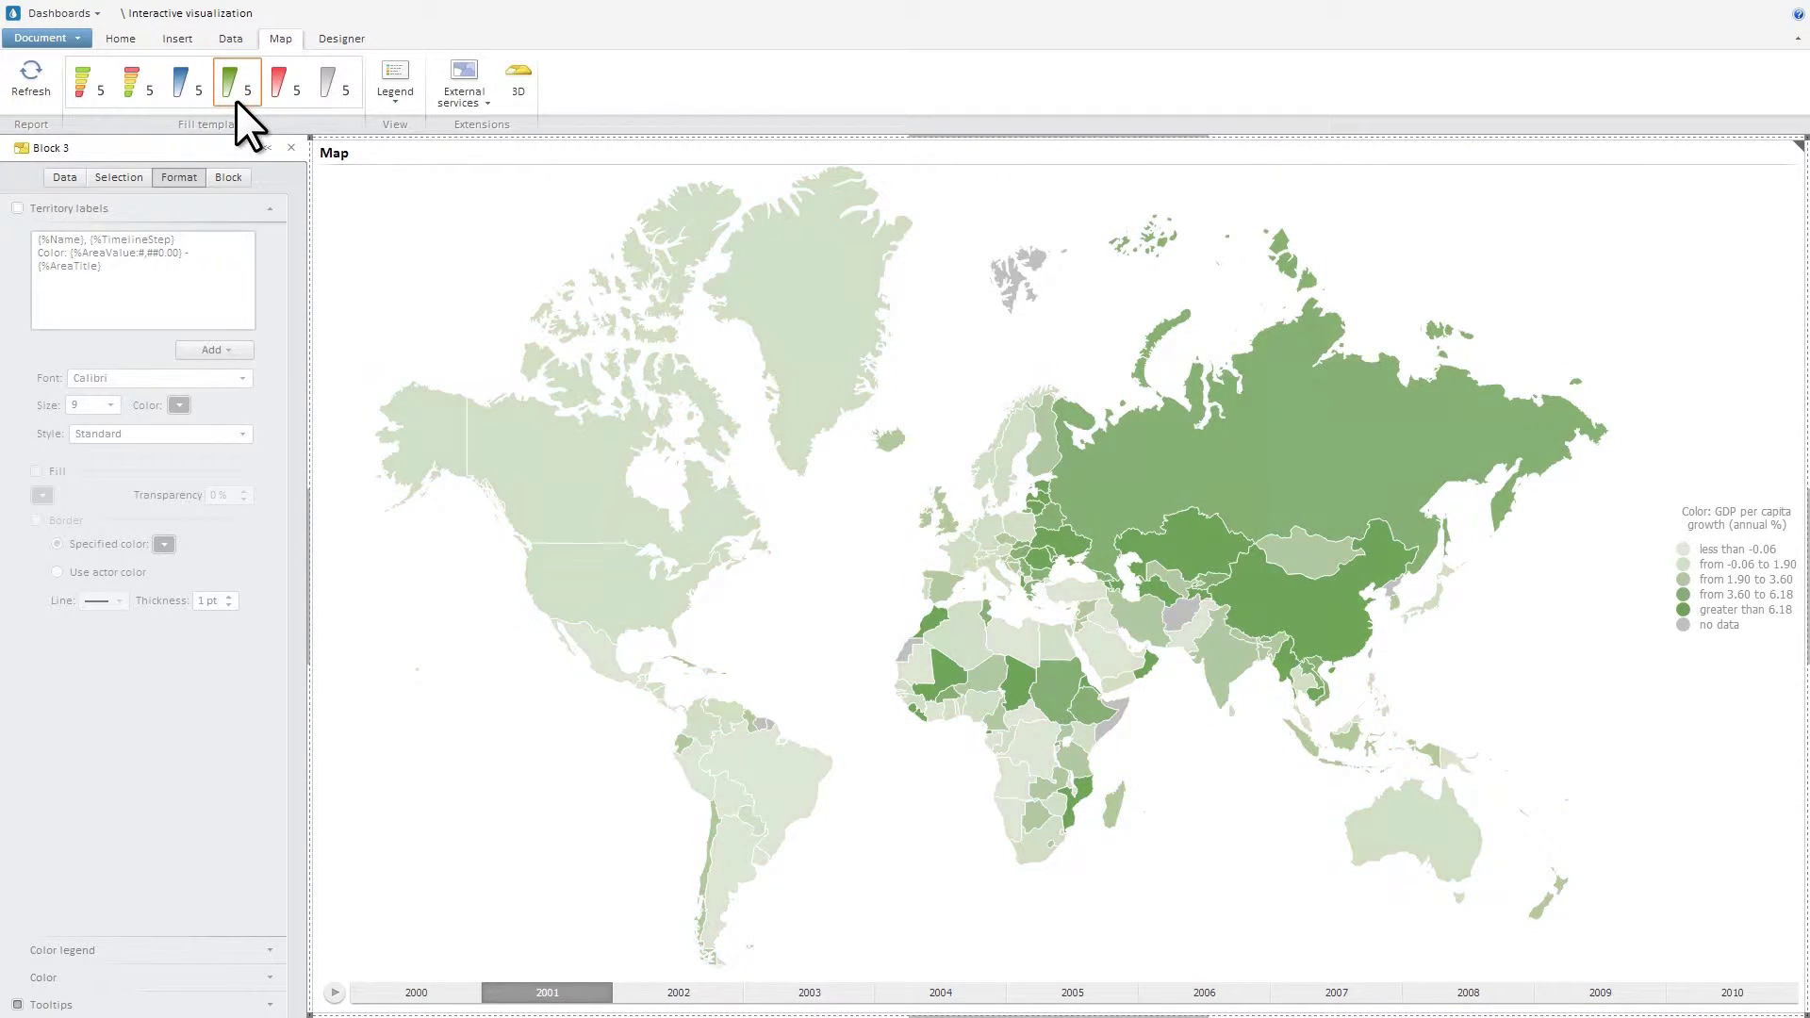
# Step: Try precise intervals for the map's color scale with the first boundary at -1.00, and return the scale to Auto
pyautogui.click(231, 978)
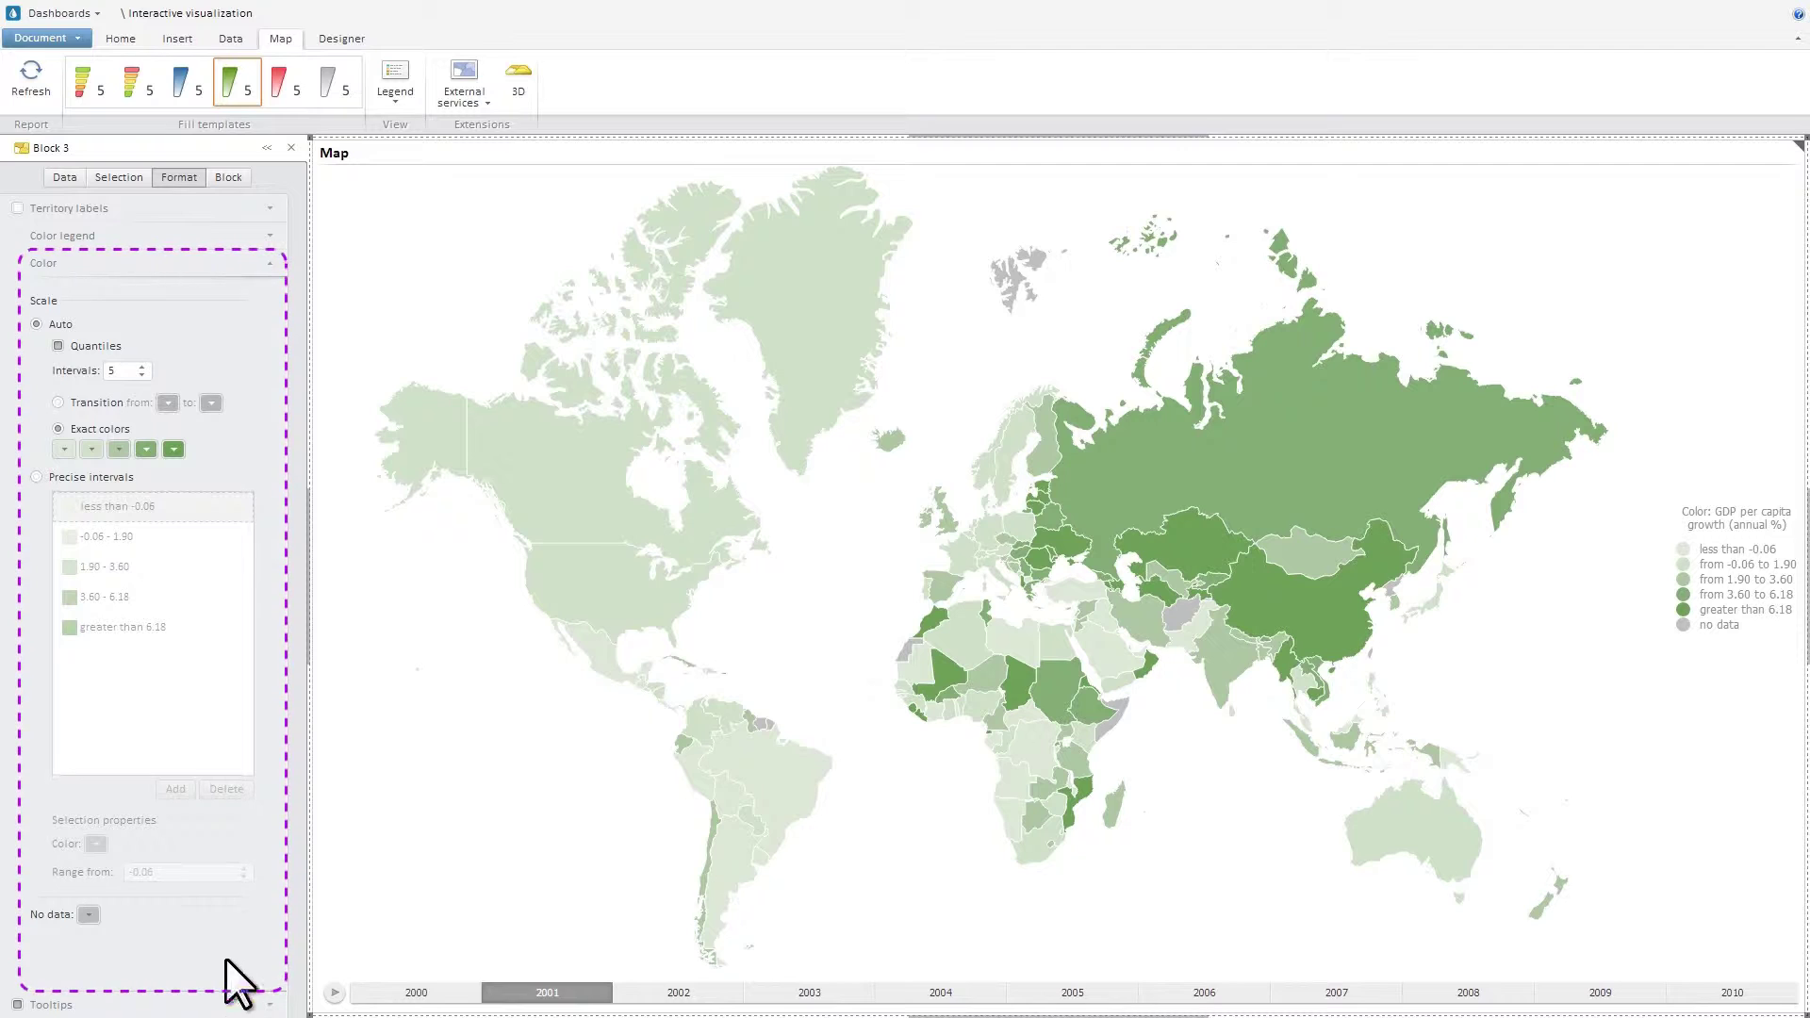
pyautogui.click(36, 478)
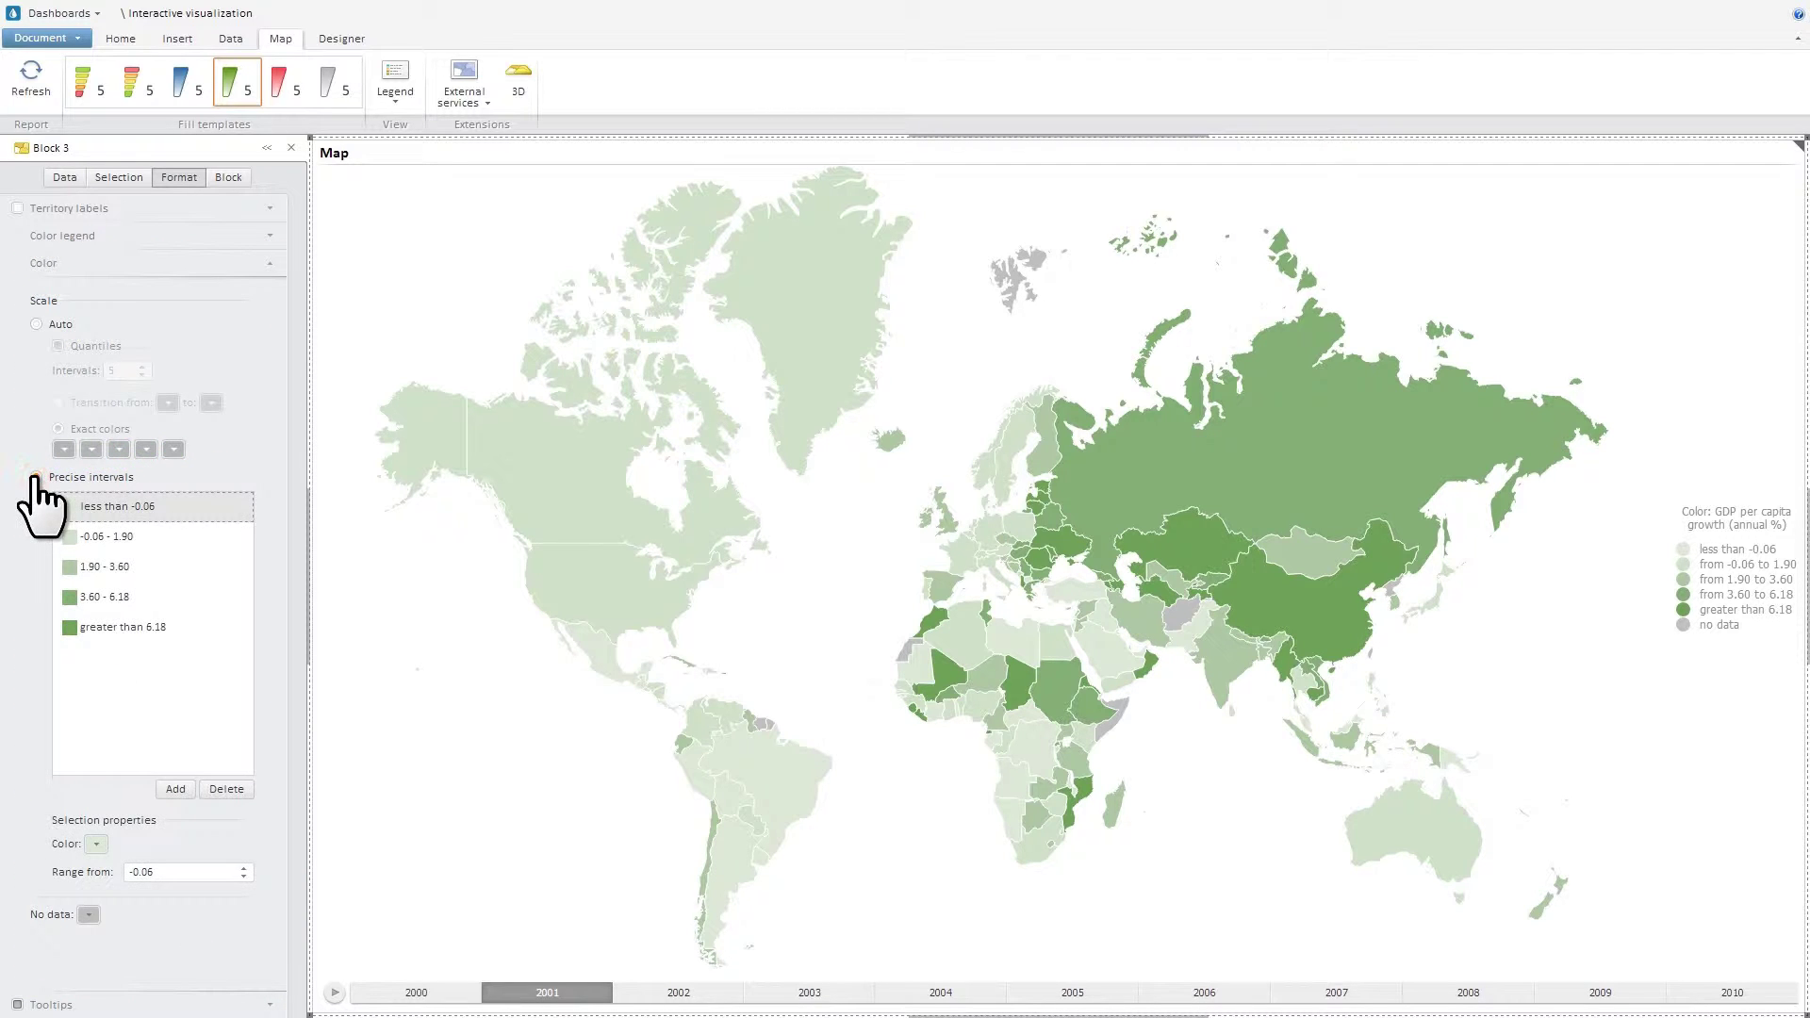
pyautogui.doubleClick(219, 861)
pyautogui.write('-1,')
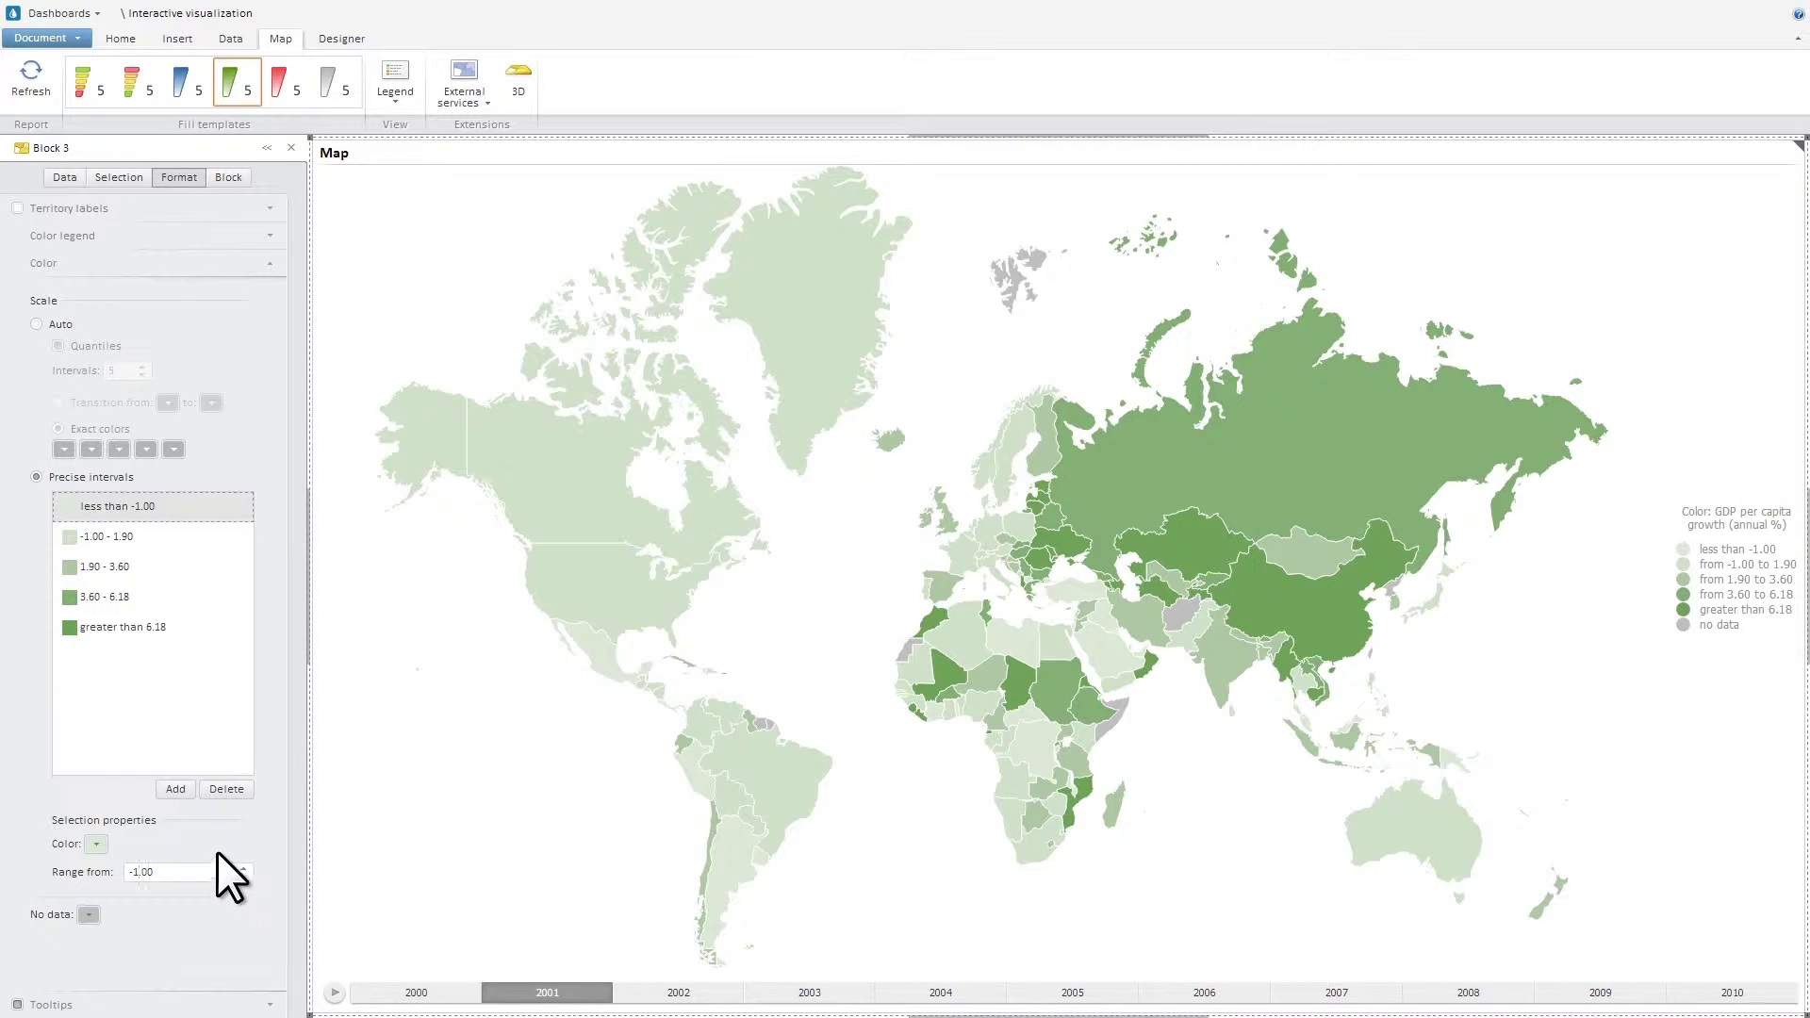
pyautogui.click(35, 325)
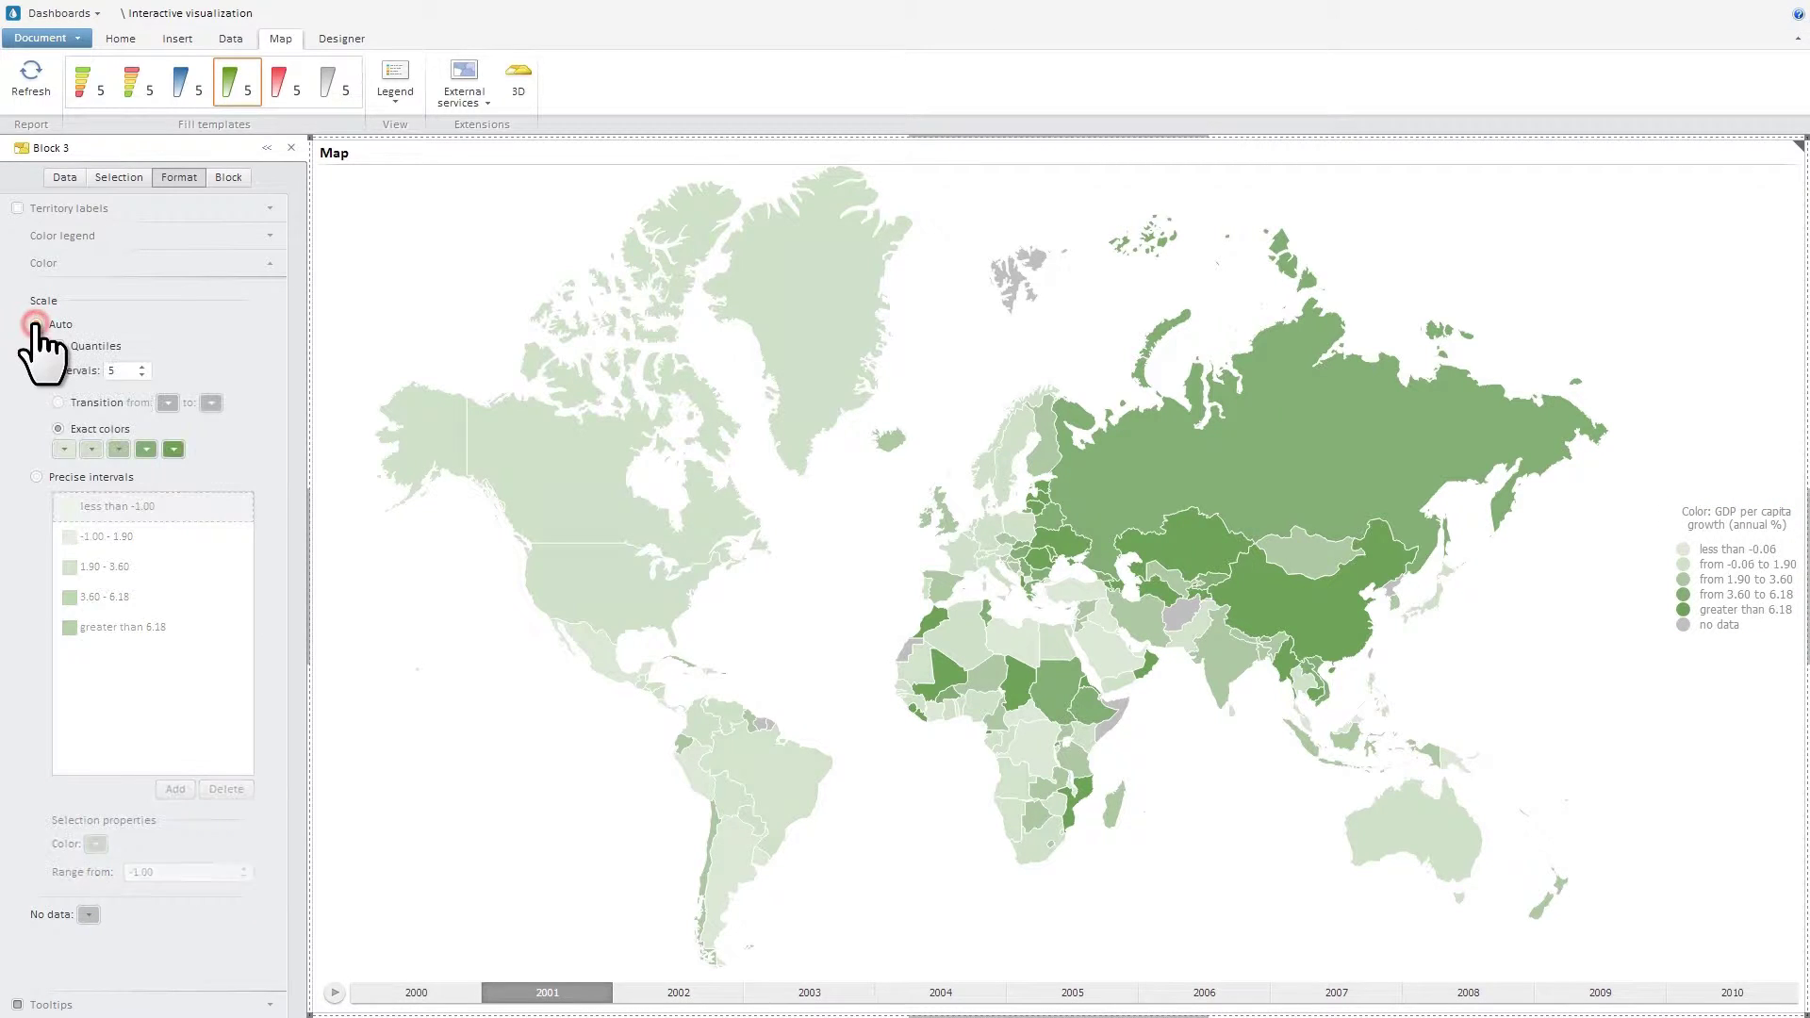
# Step: Try a color transition for the map's scale, with the start color set to RGB 255, 70, 40
pyautogui.click(58, 404)
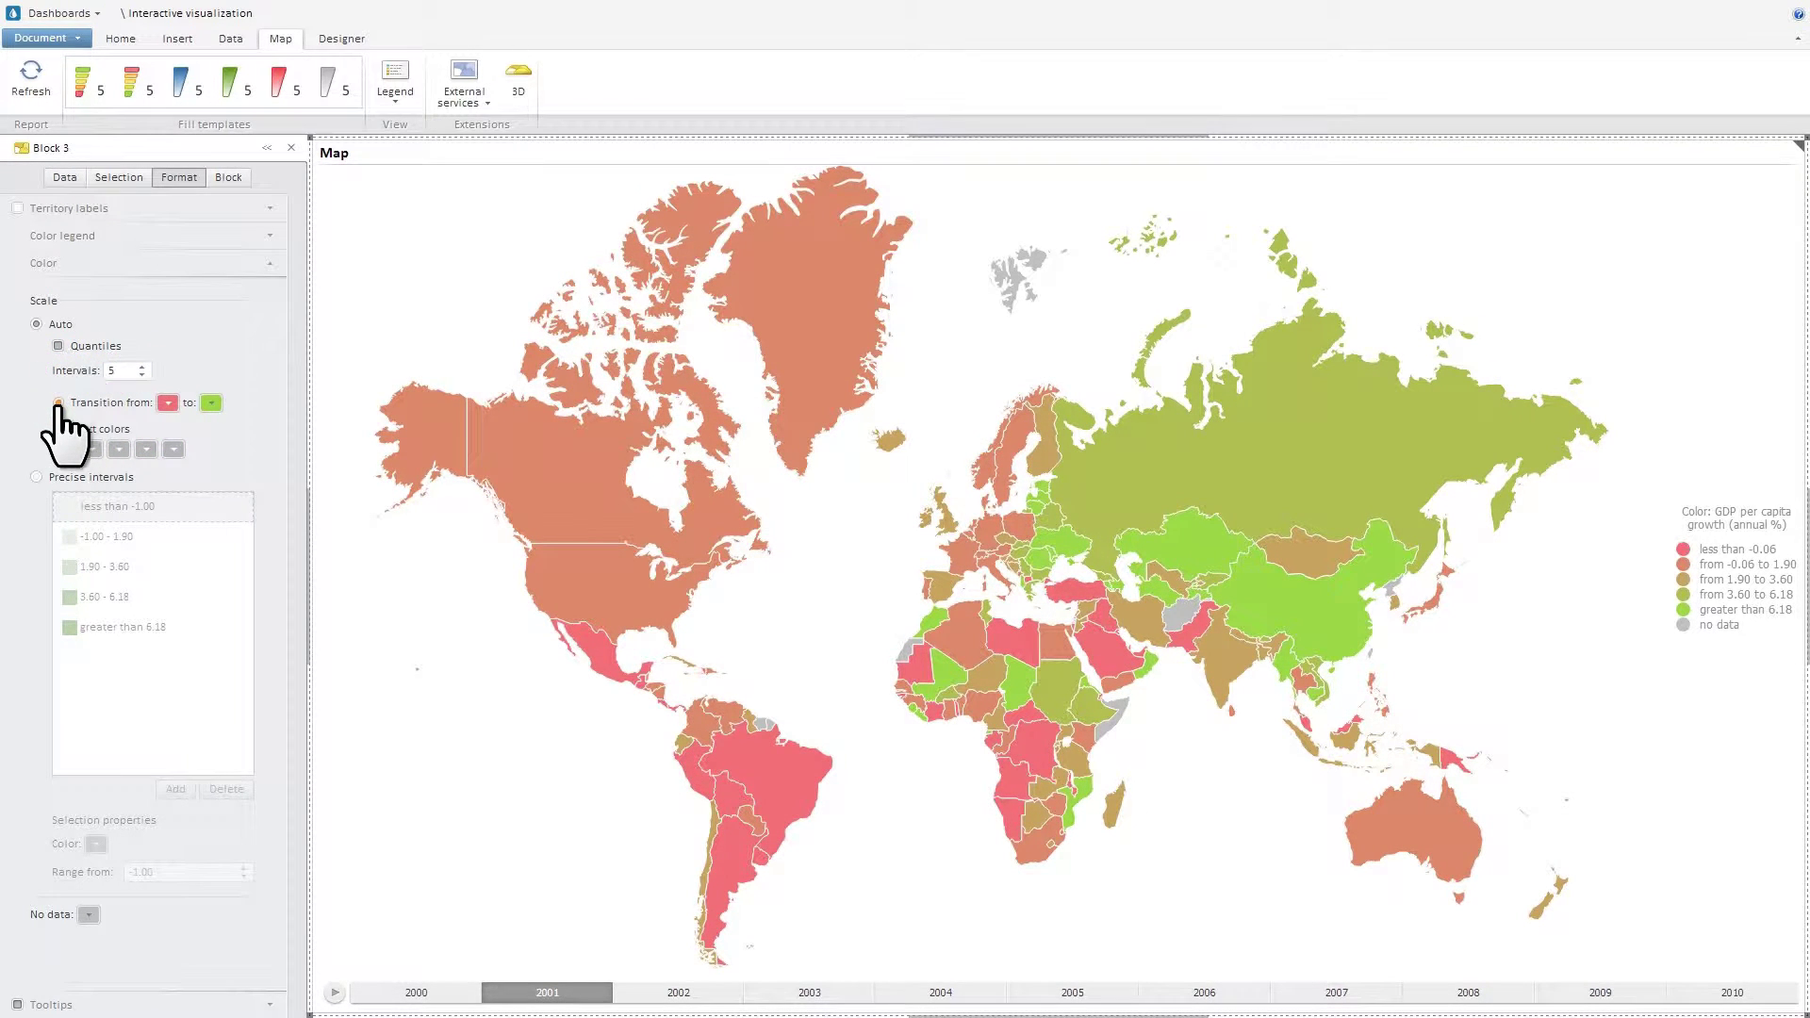
pyautogui.click(170, 403)
pyautogui.click(420, 437)
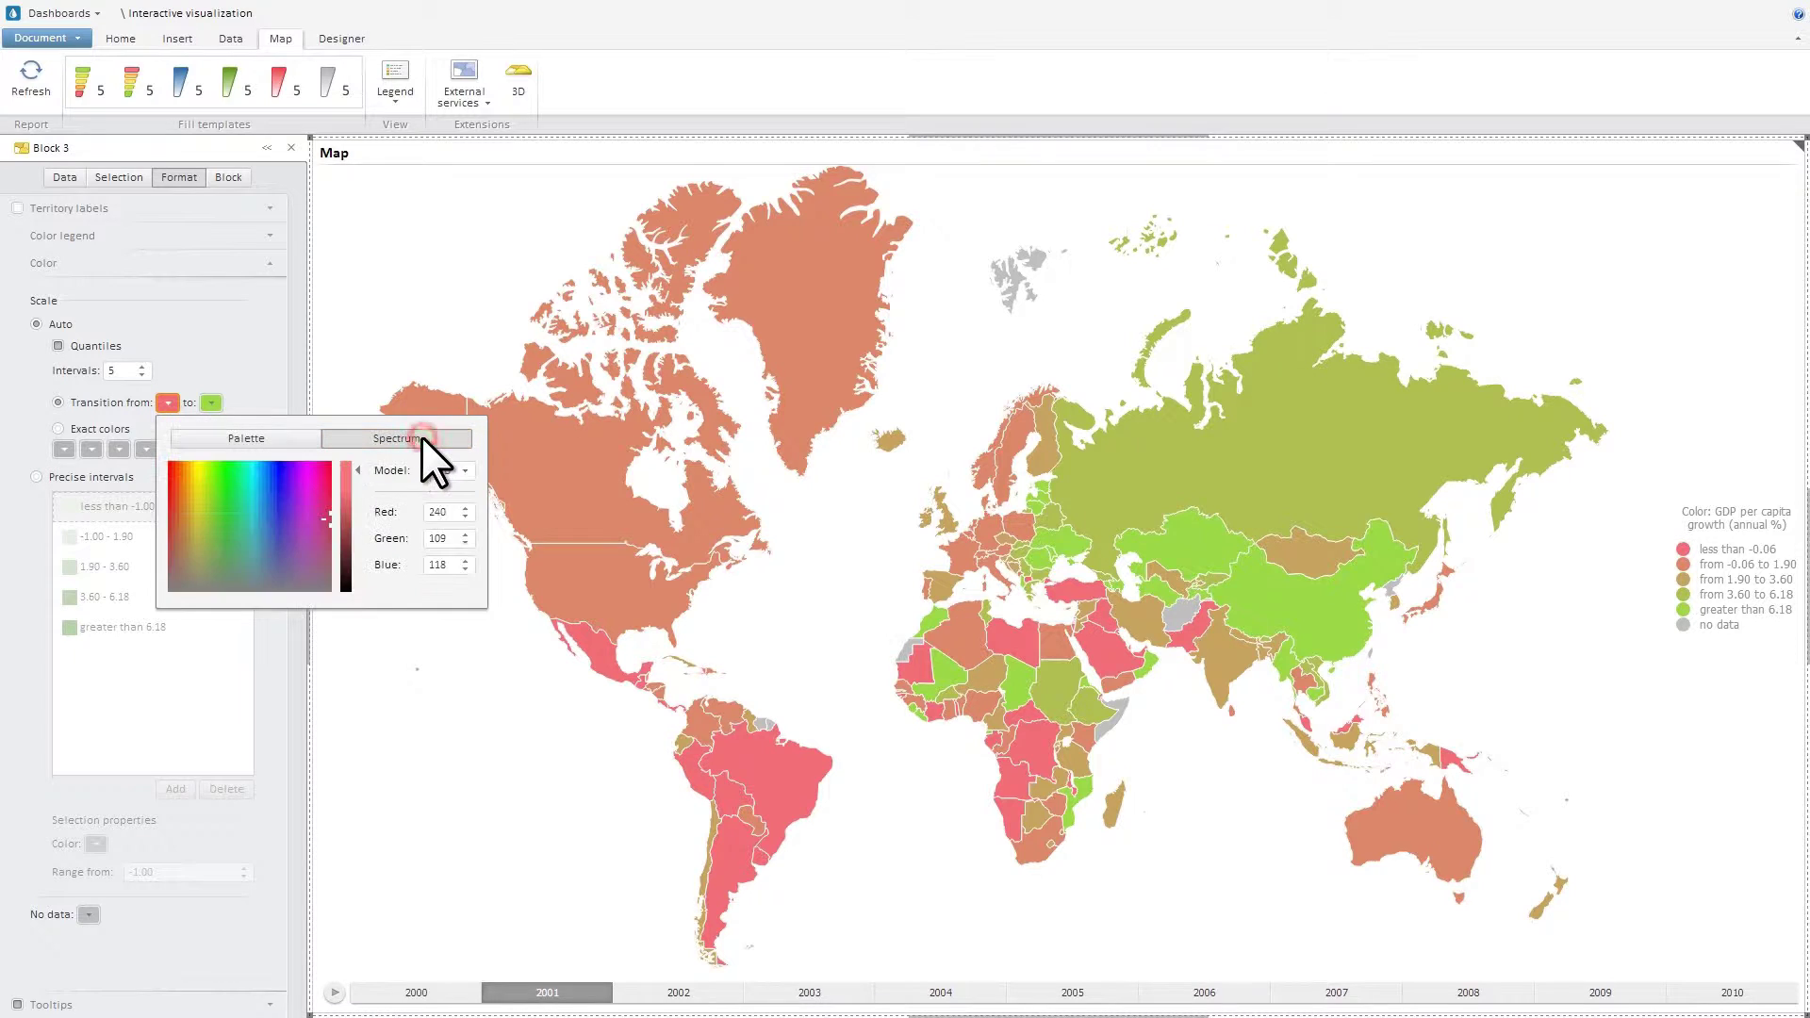
pyautogui.write('255')
pyautogui.moveTo(457, 515); pyautogui.dragTo(415, 542)
pyautogui.write('70')
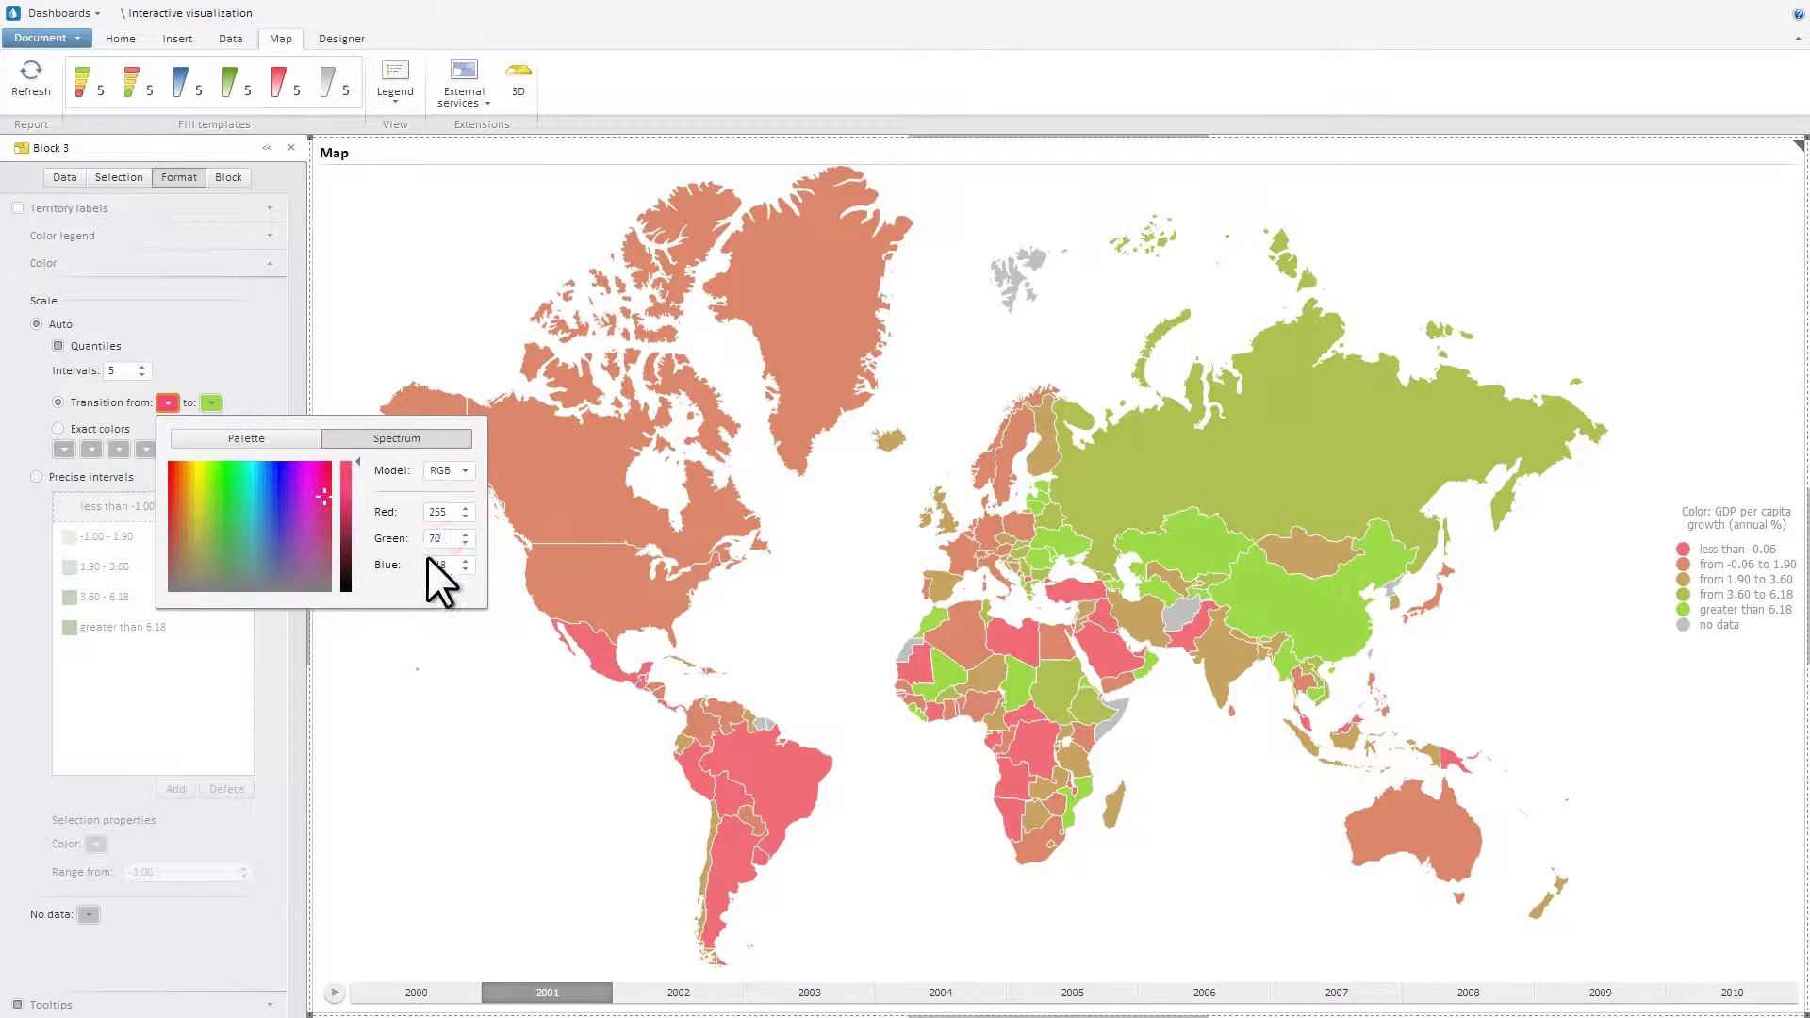
pyautogui.write('40')
# Step: Try RGB 235, 175, 54 as the end color of the map's color transition
pyautogui.click(211, 403)
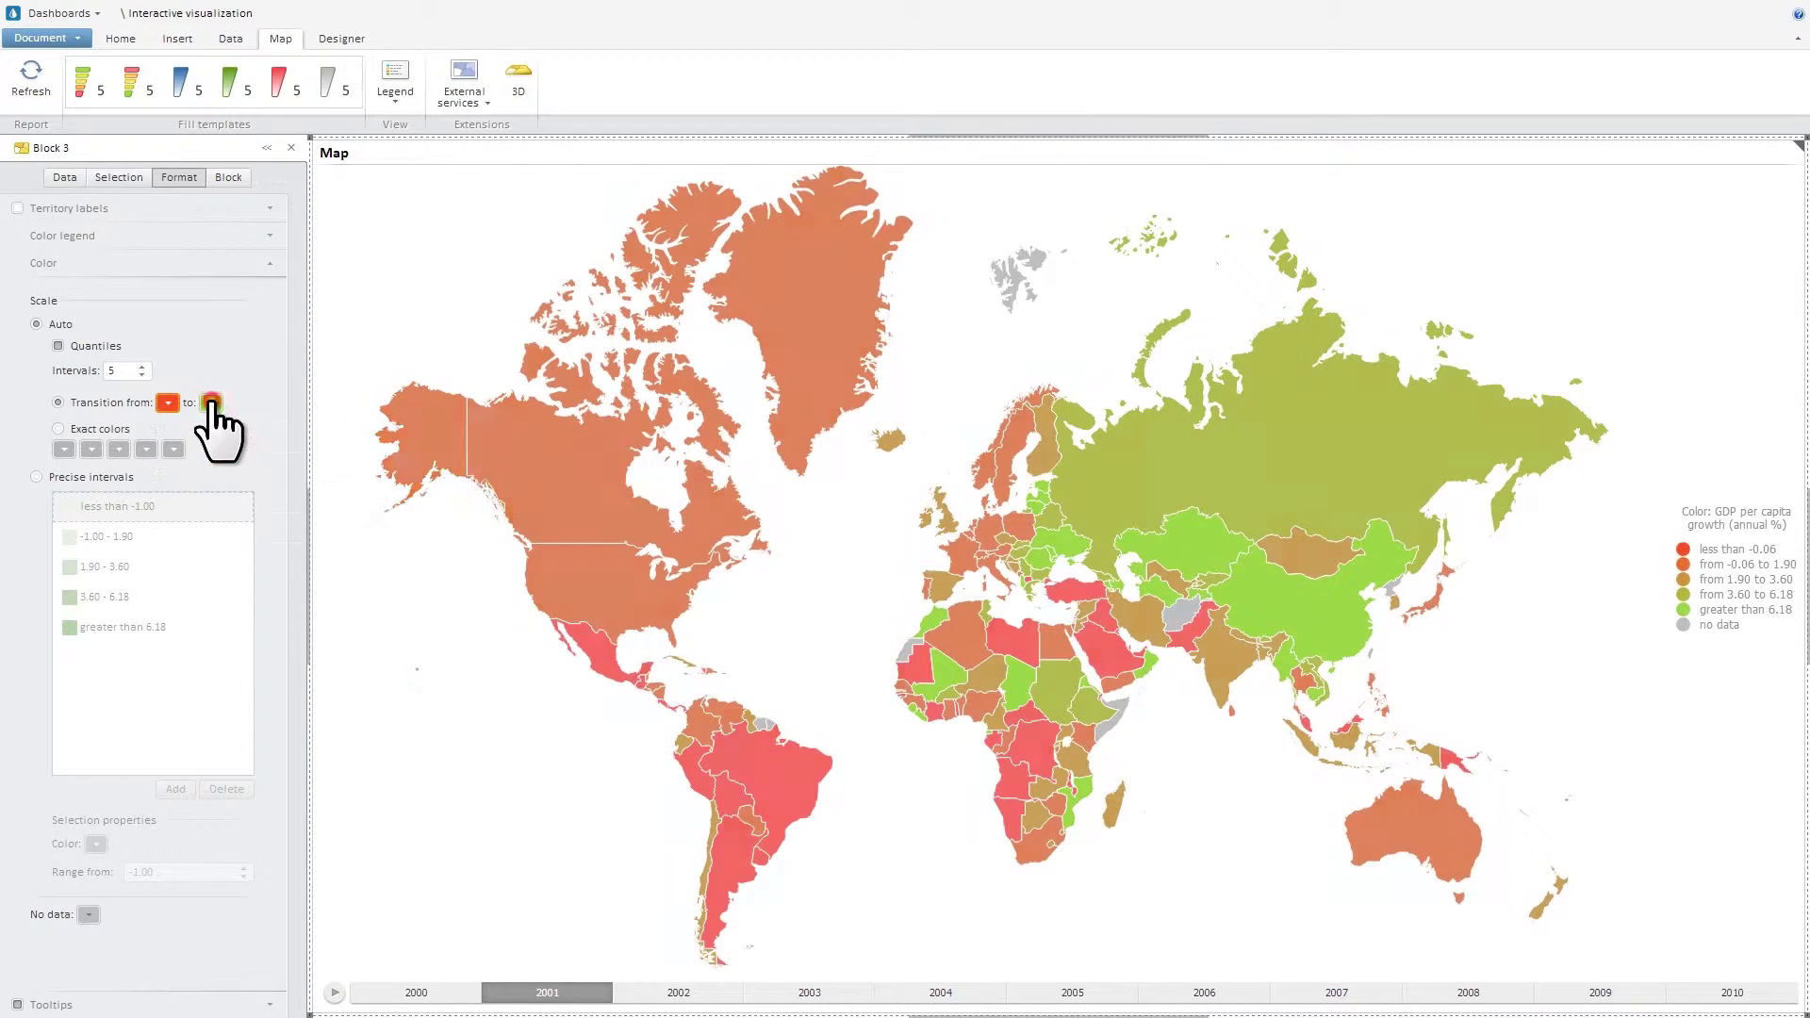
pyautogui.click(212, 402)
pyautogui.click(464, 439)
pyautogui.doubleClick(494, 512)
pyautogui.write('235')
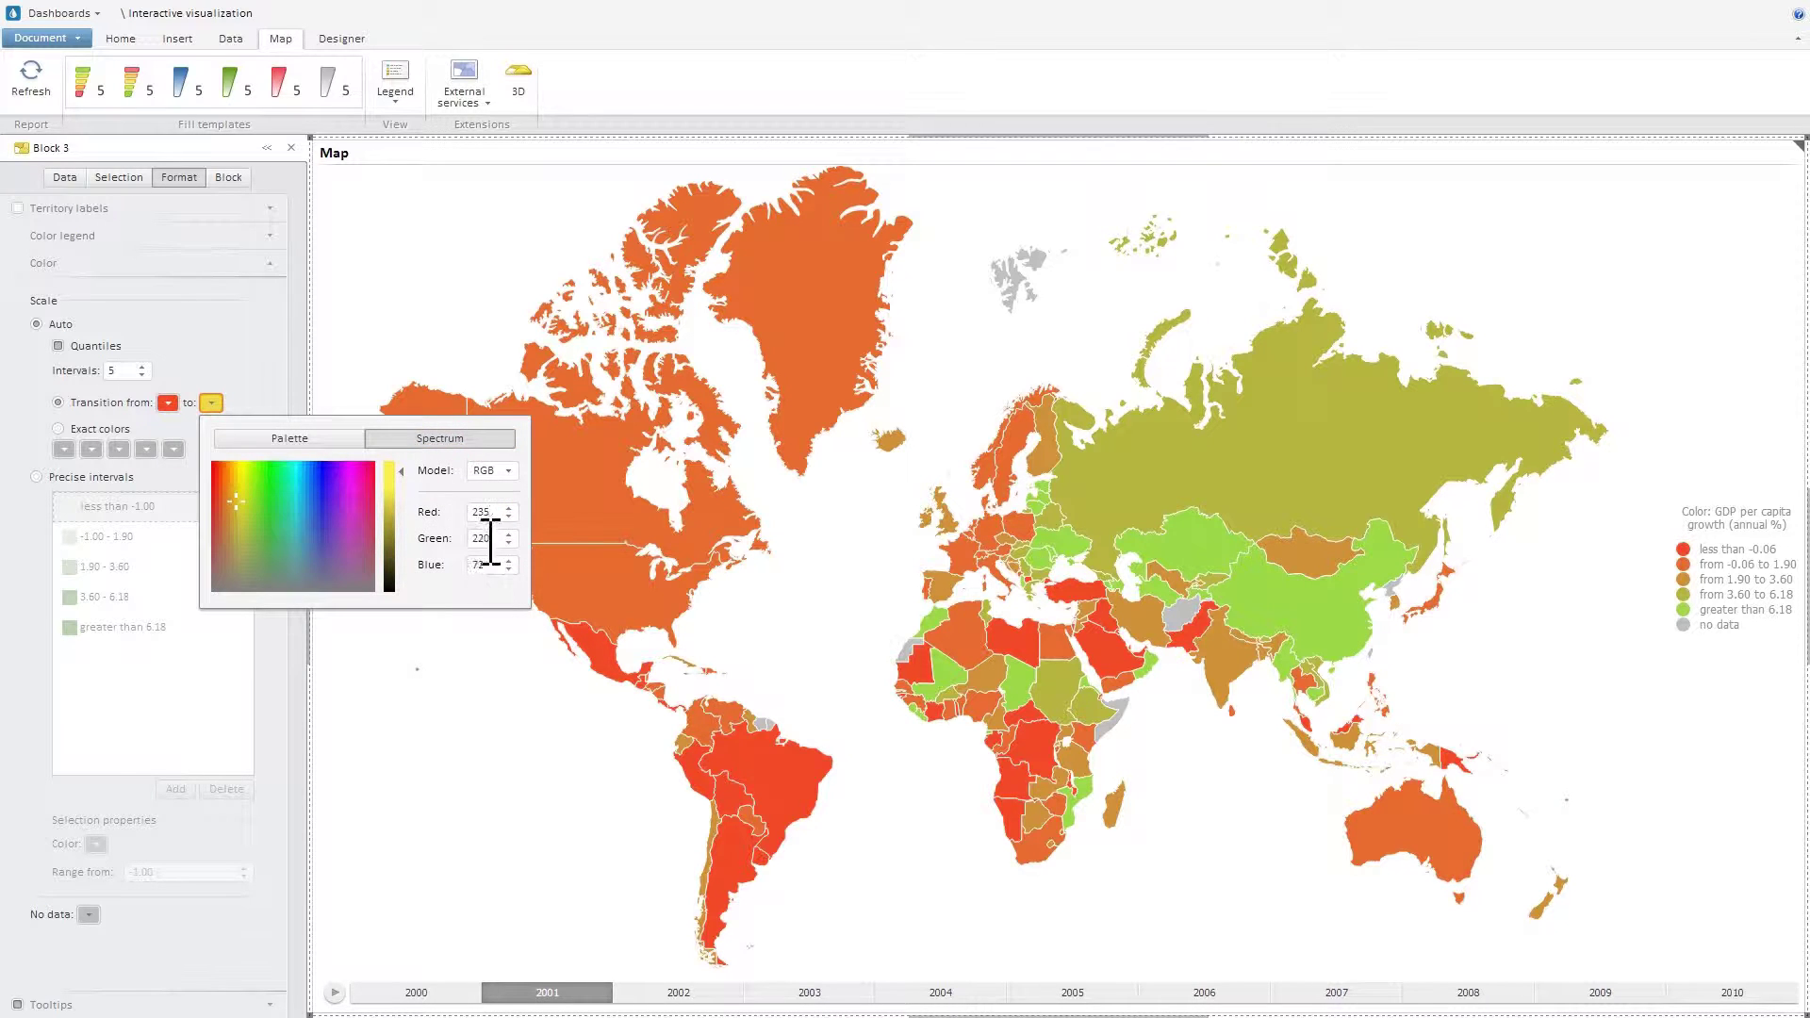
pyautogui.write('175')
pyautogui.doubleClick(485, 565)
pyautogui.write('40')
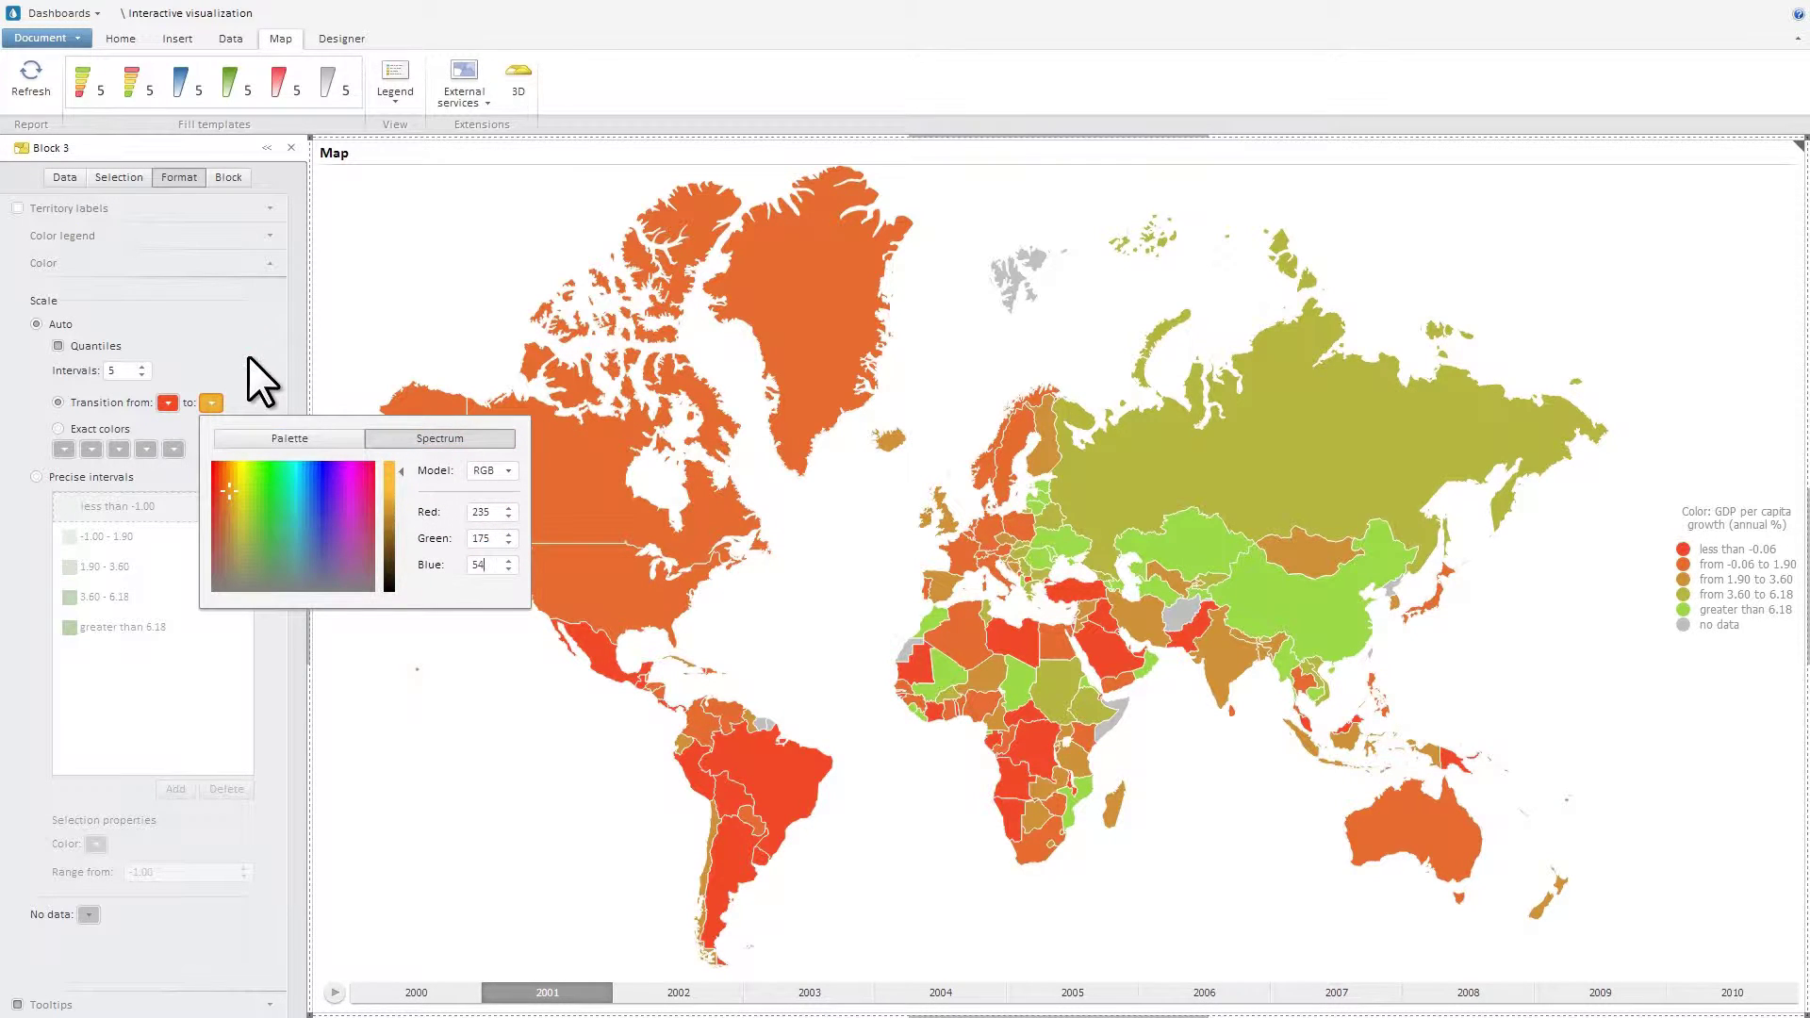
pyautogui.click(247, 354)
# Step: Return the map's scale to exact colors and examine the spectrum settings of its first interval color
pyautogui.click(58, 429)
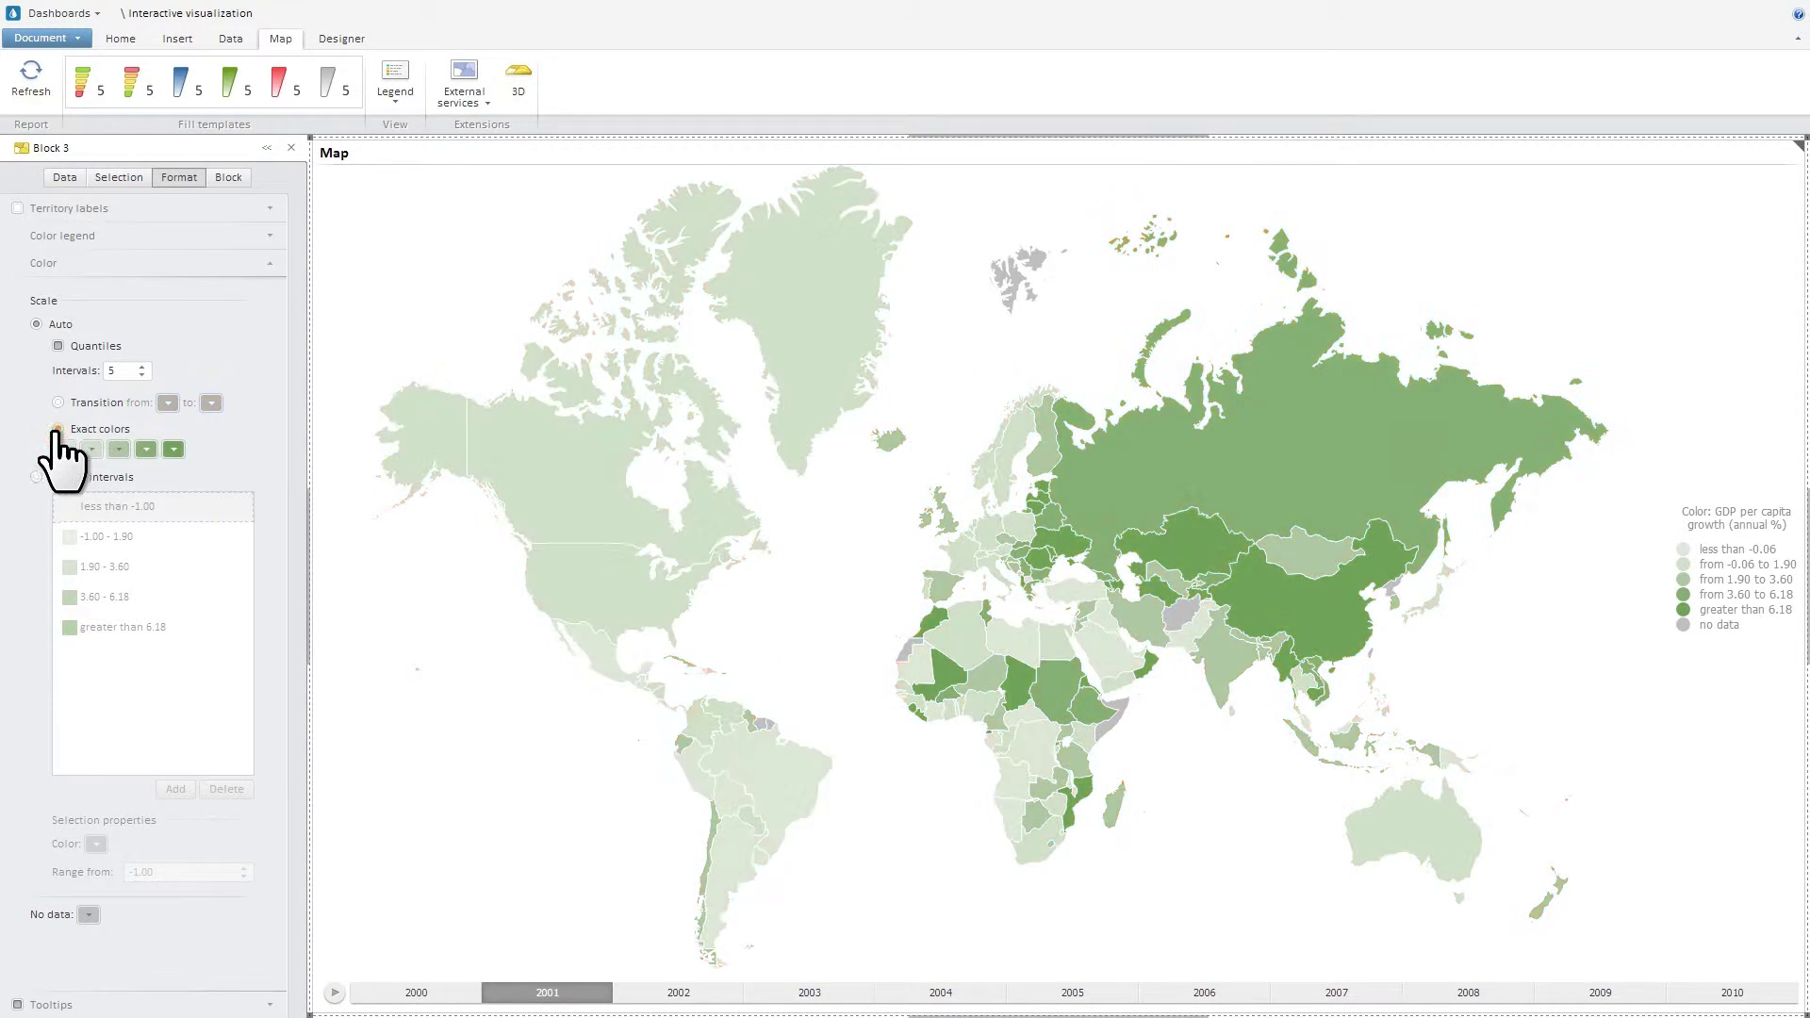
pyautogui.click(63, 450)
pyautogui.click(325, 485)
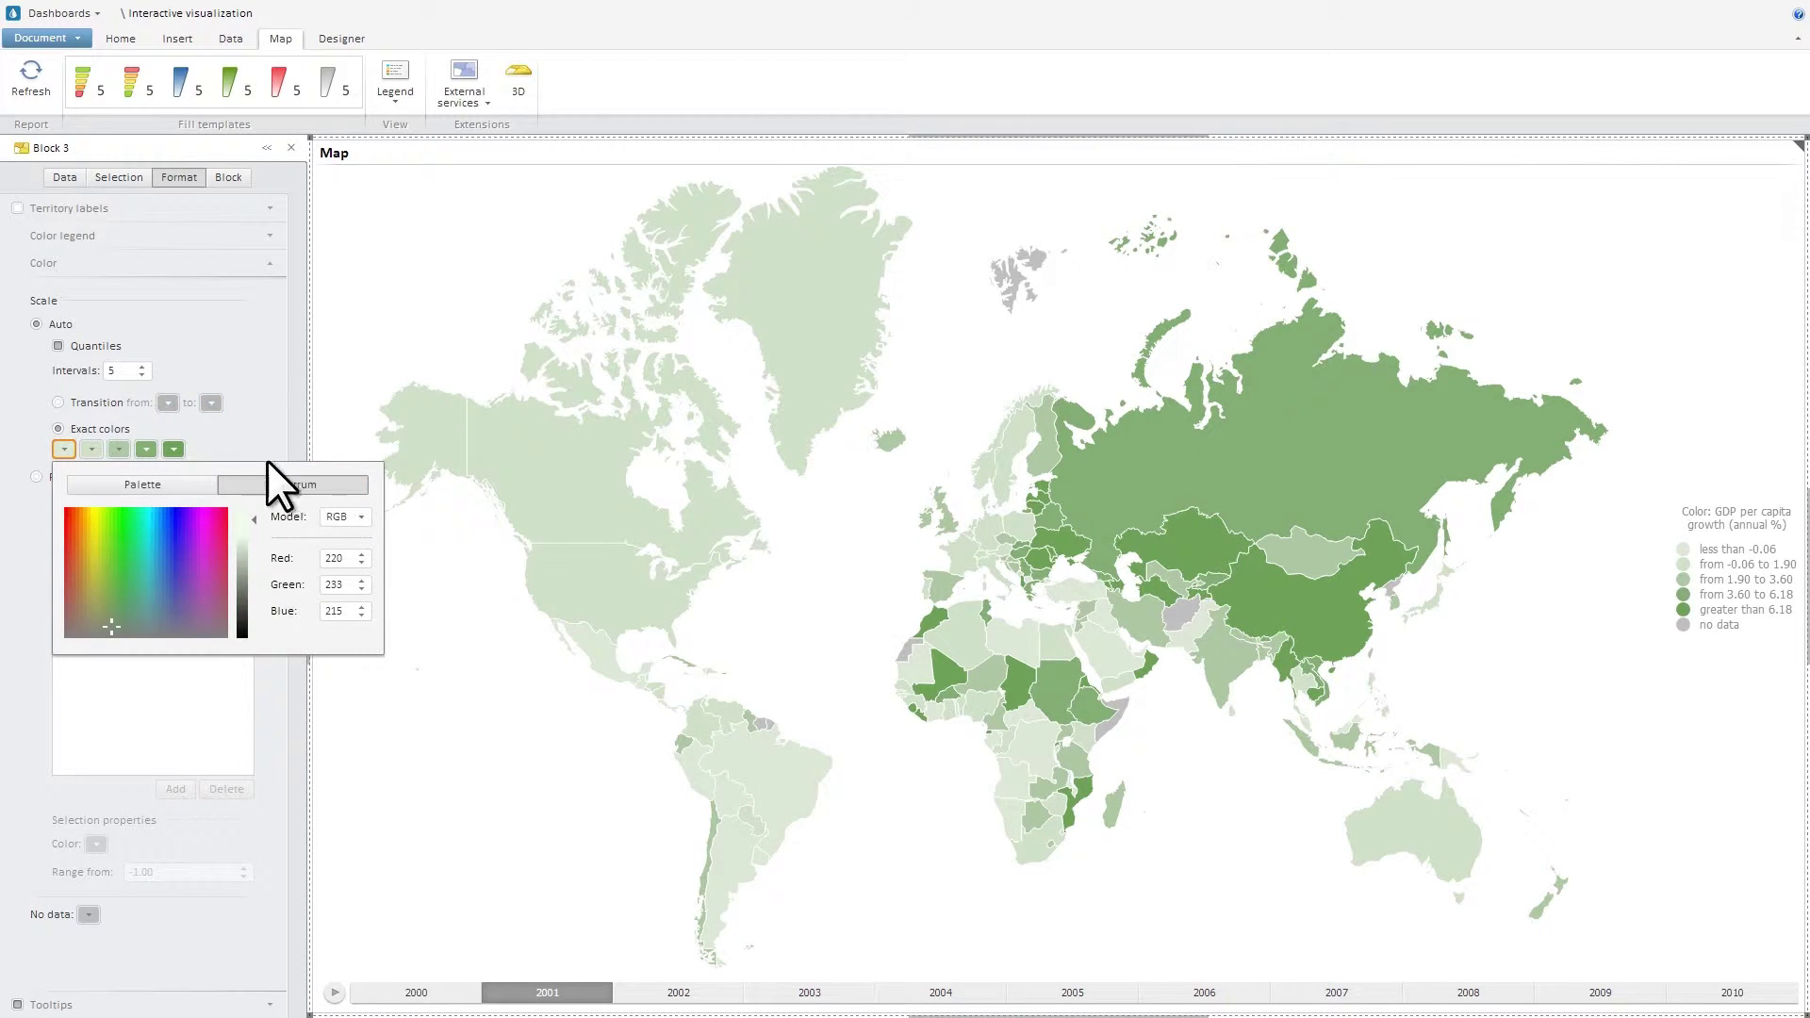
pyautogui.click(241, 438)
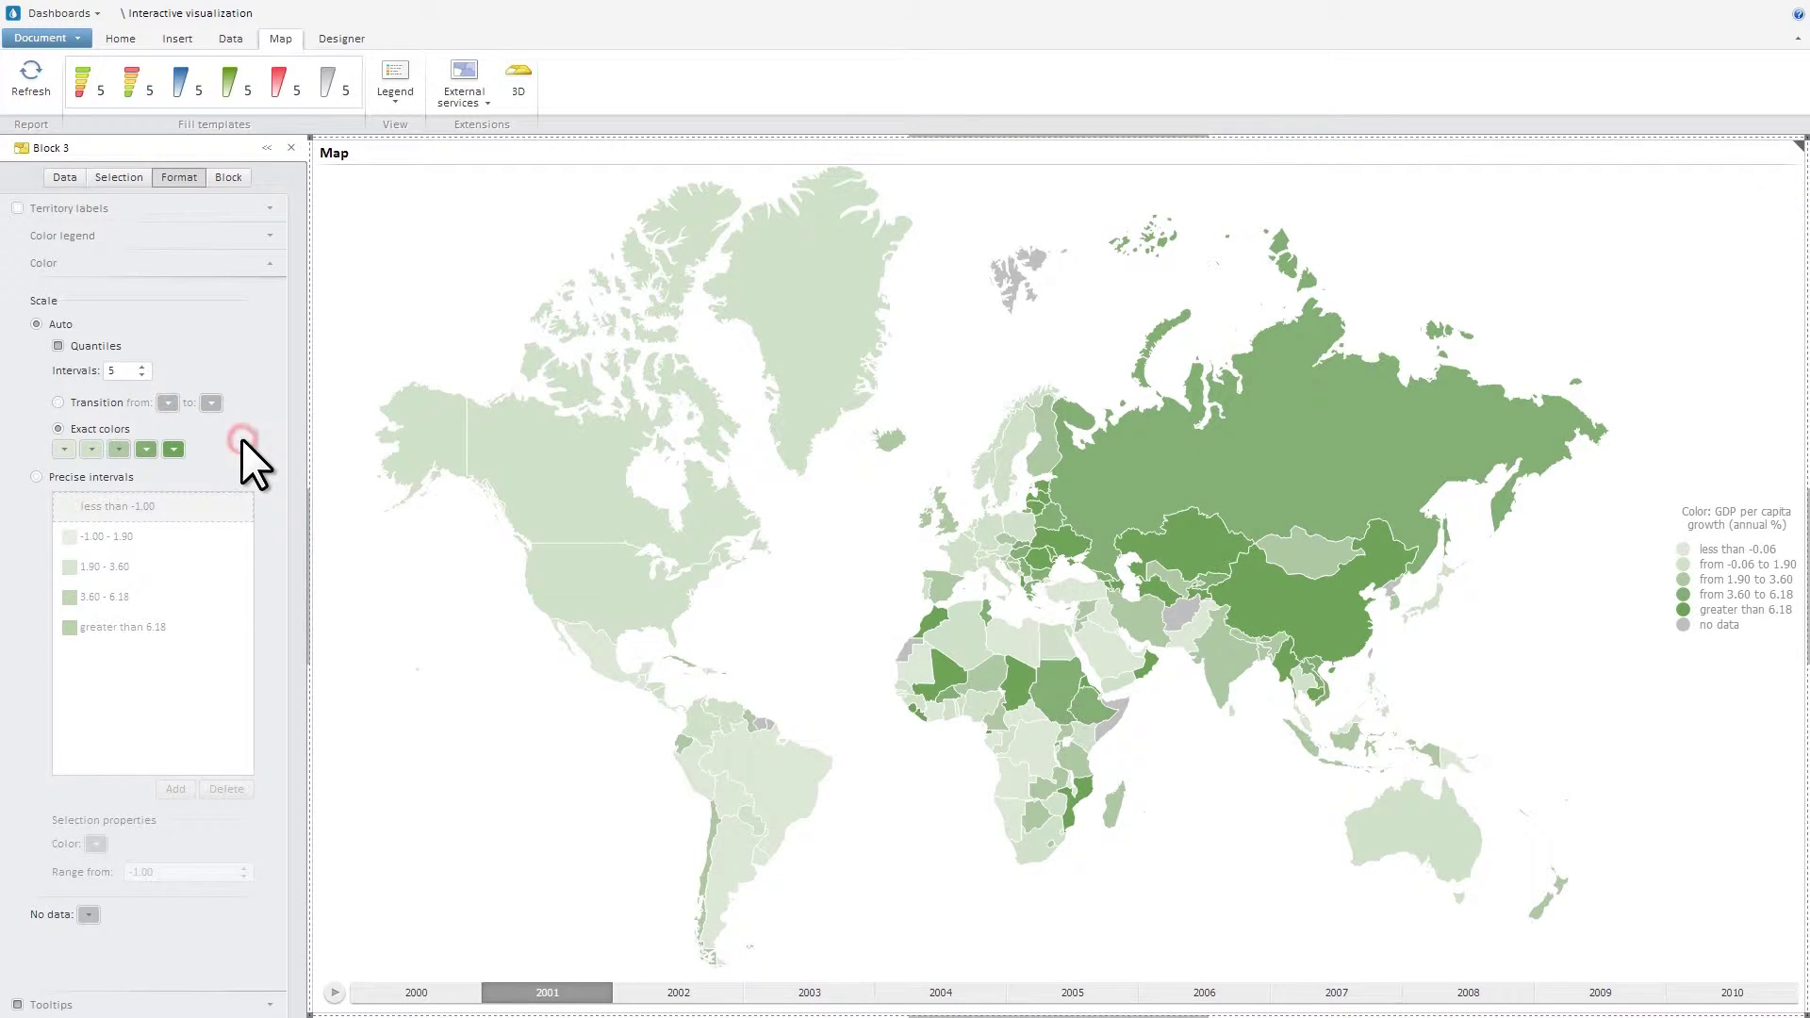
# Step: Try Google as the map's external service and set the service back to None
pyautogui.click(491, 101)
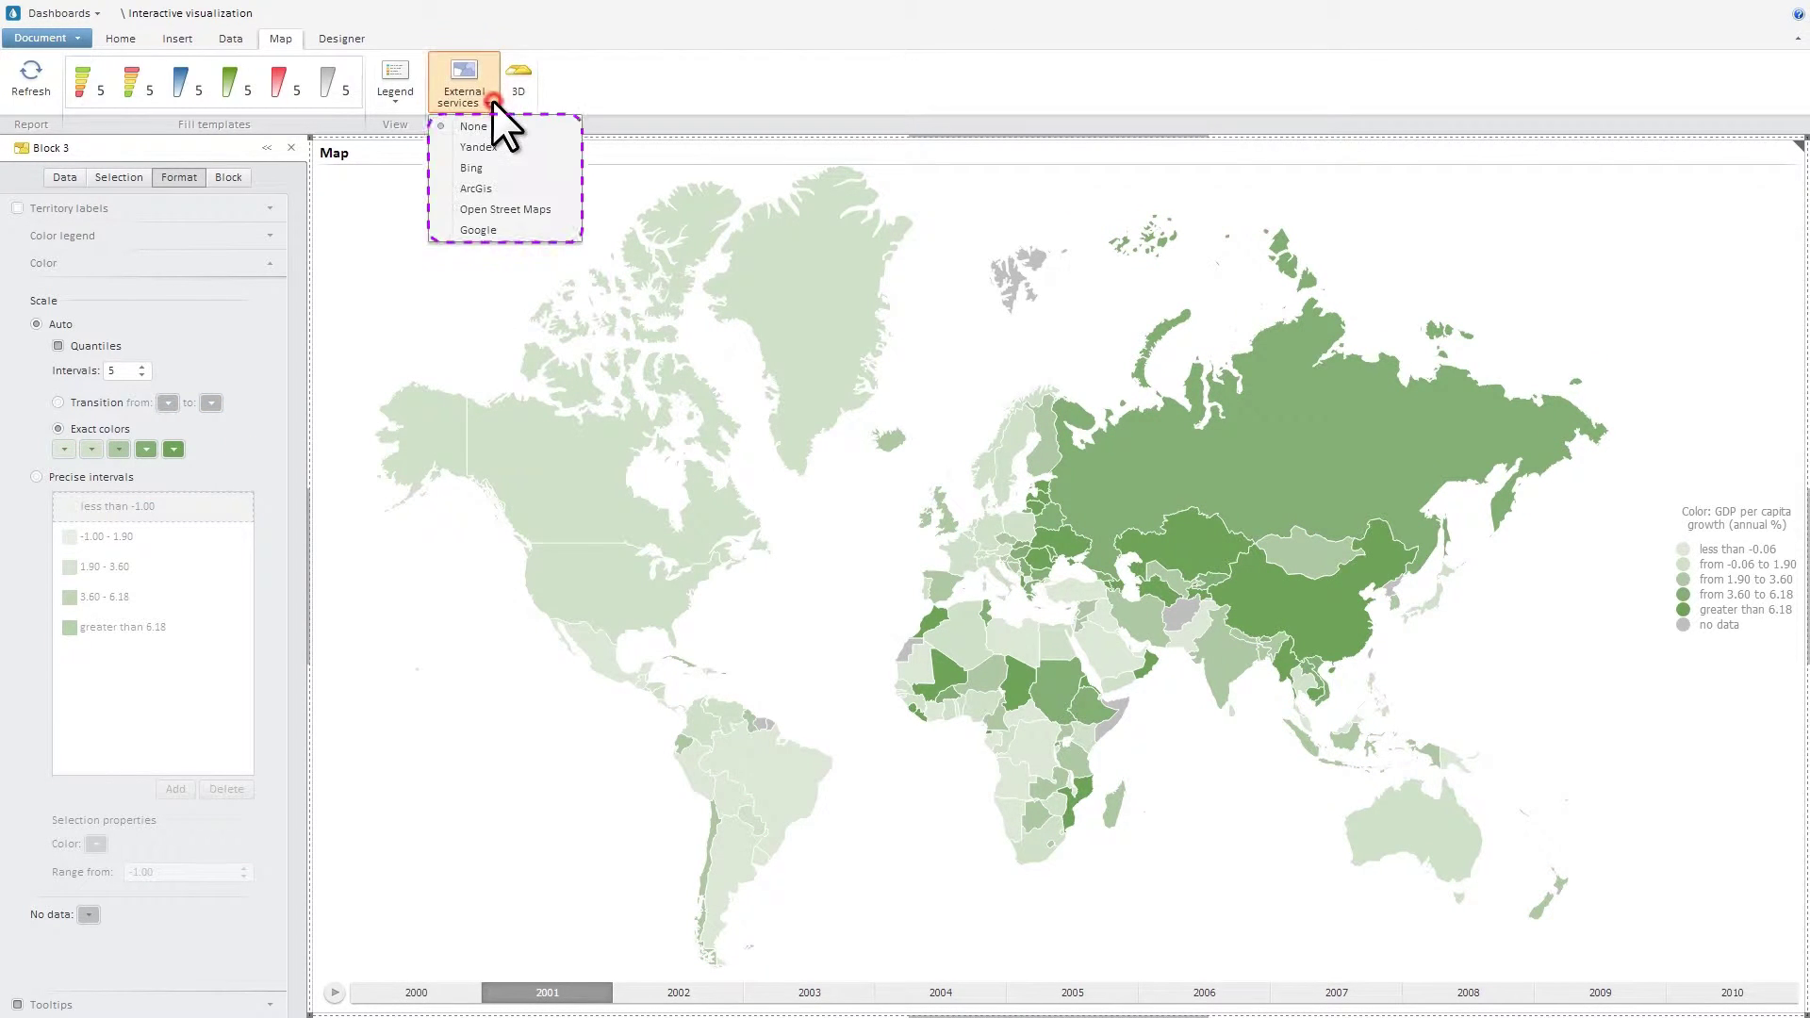
pyautogui.click(506, 234)
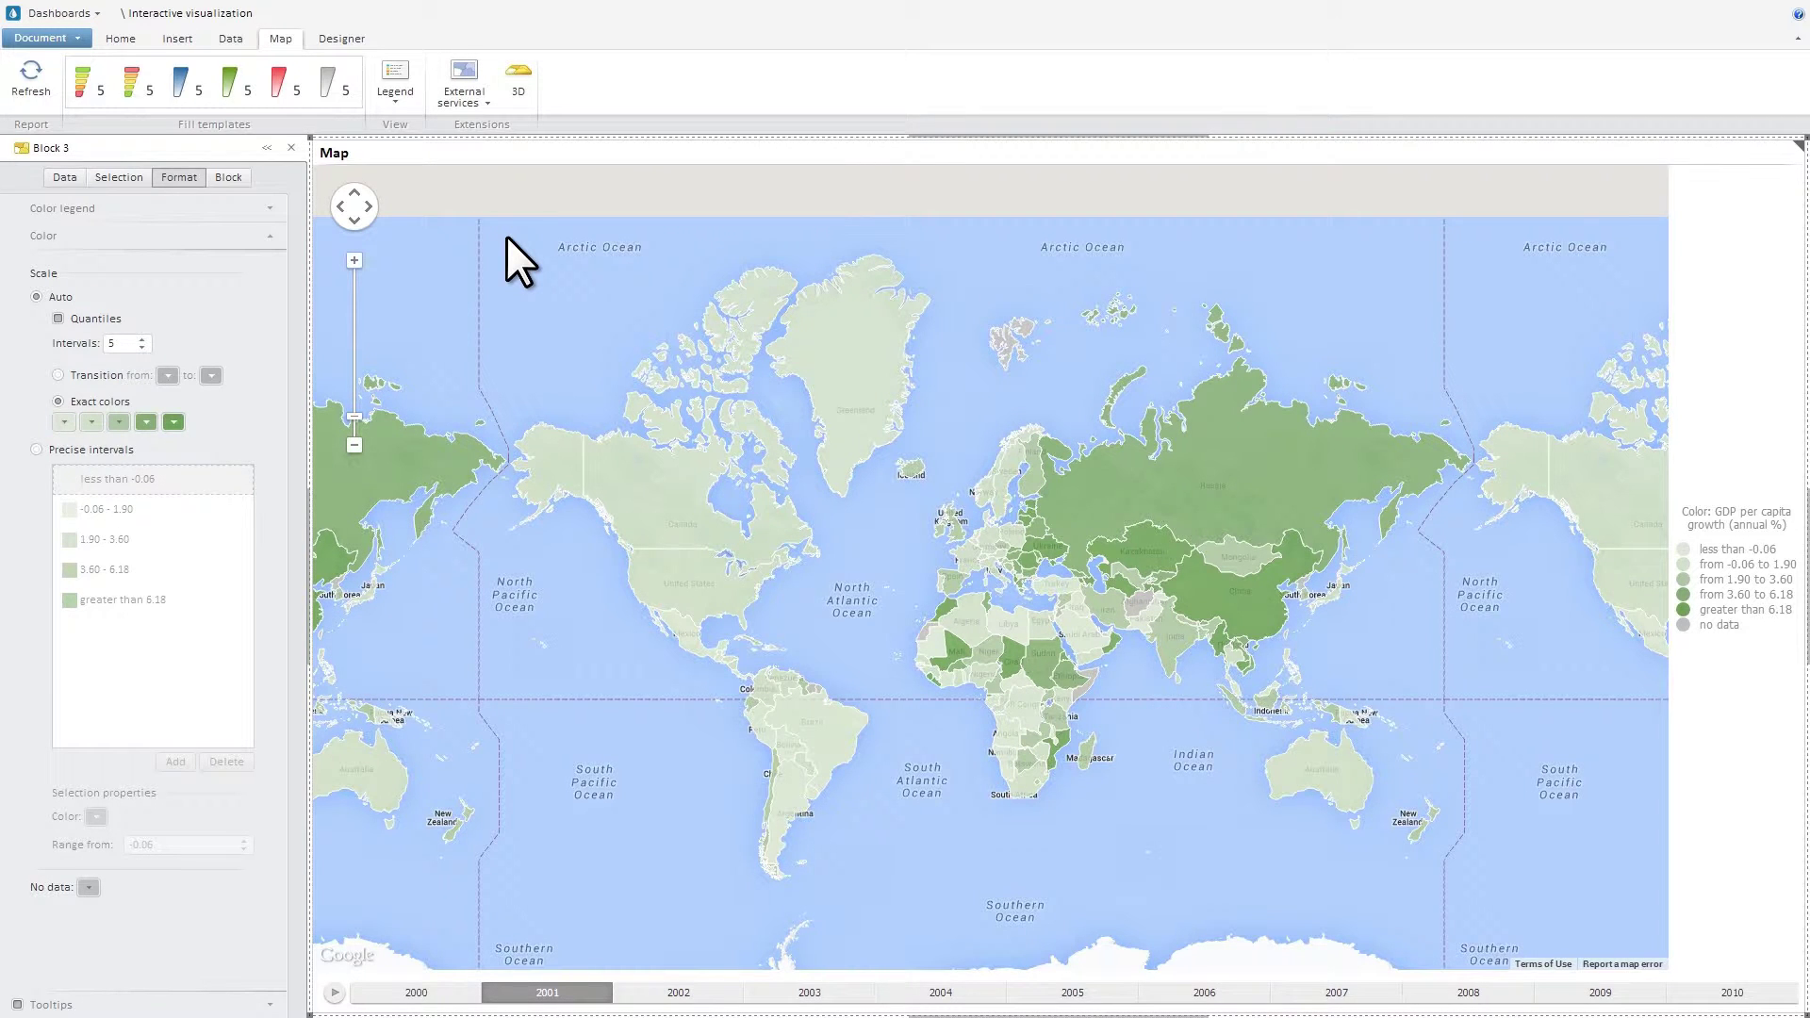
pyautogui.click(490, 104)
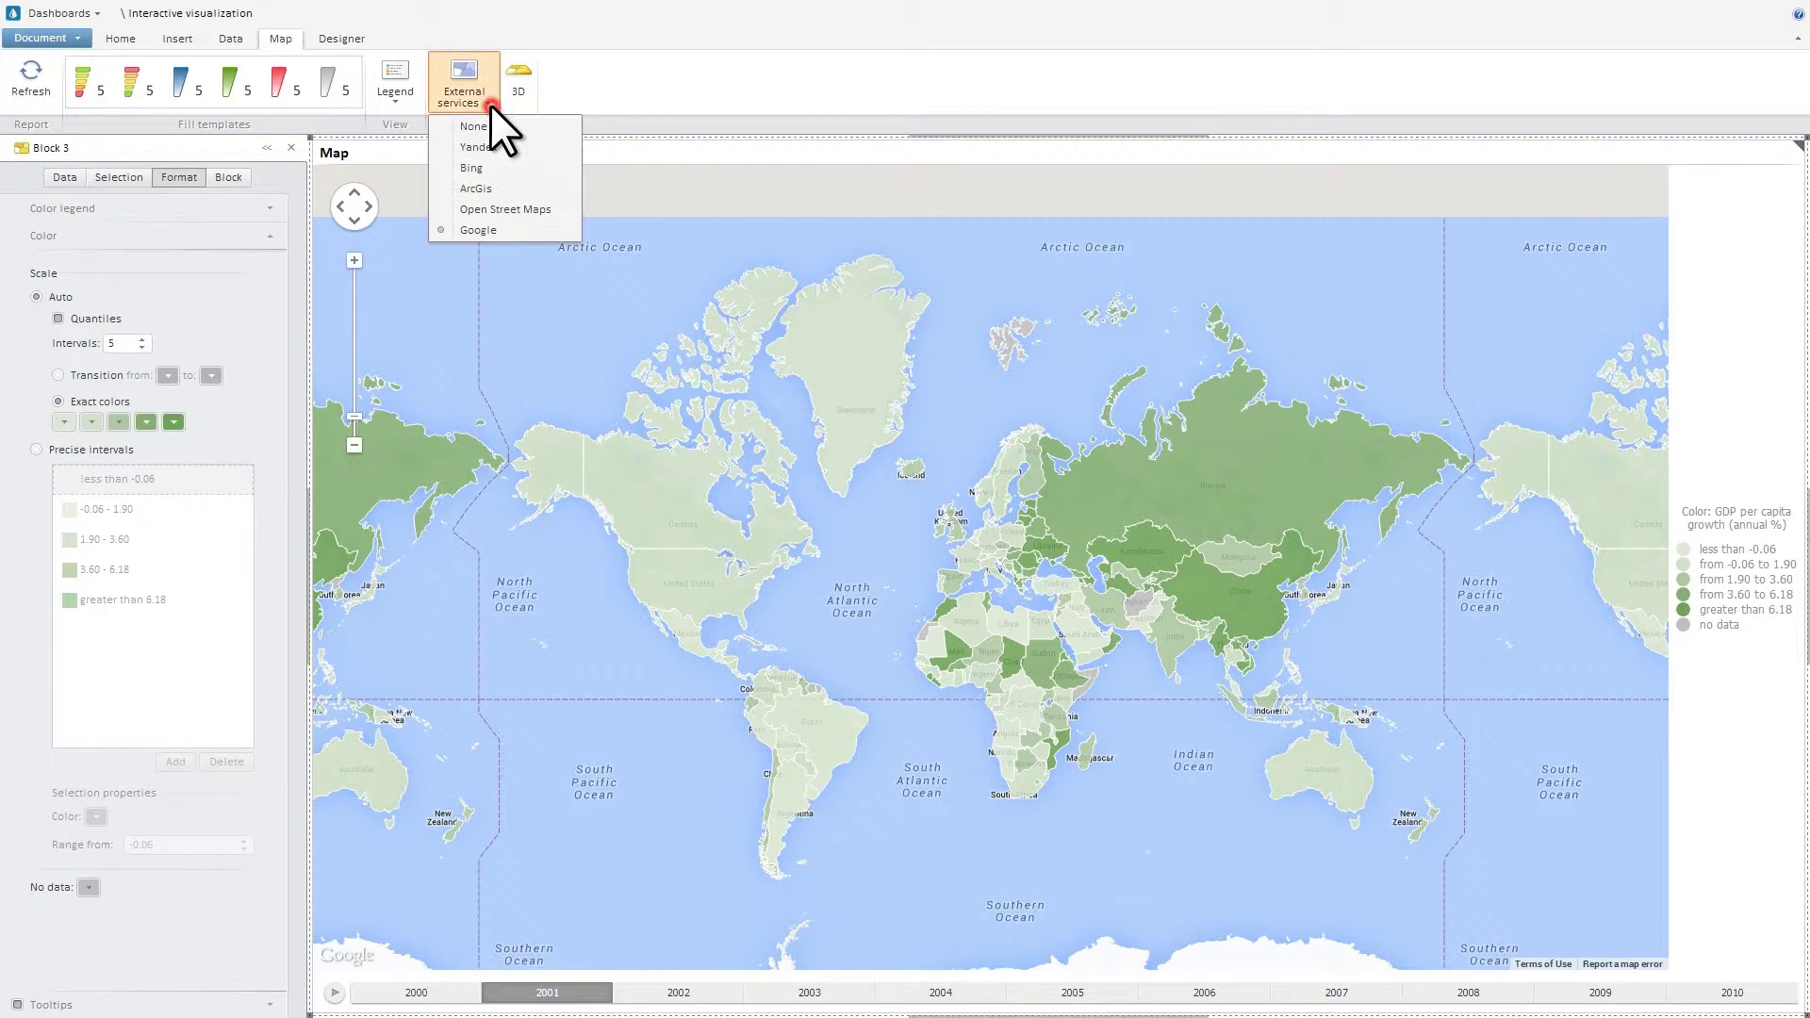
pyautogui.click(518, 128)
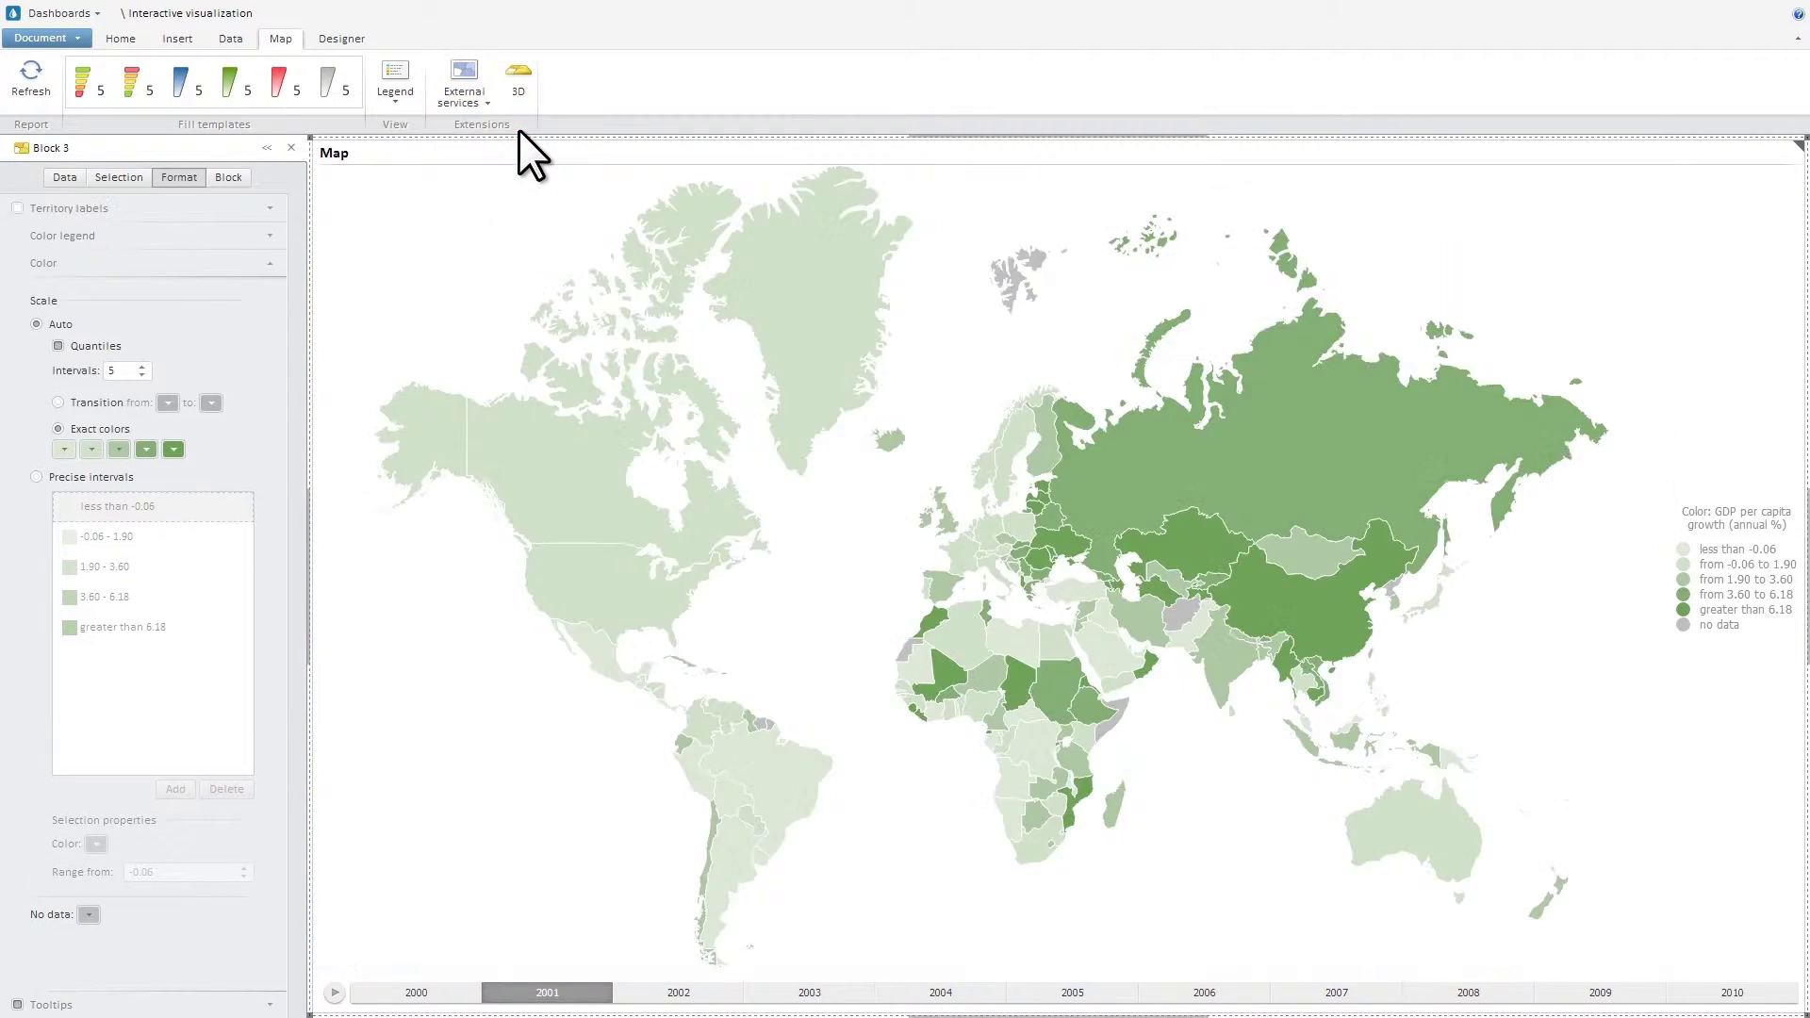
# Step: Make the map 3D, assign GDP growth (annual %) as its height indicator and tilt the view
pyautogui.click(519, 85)
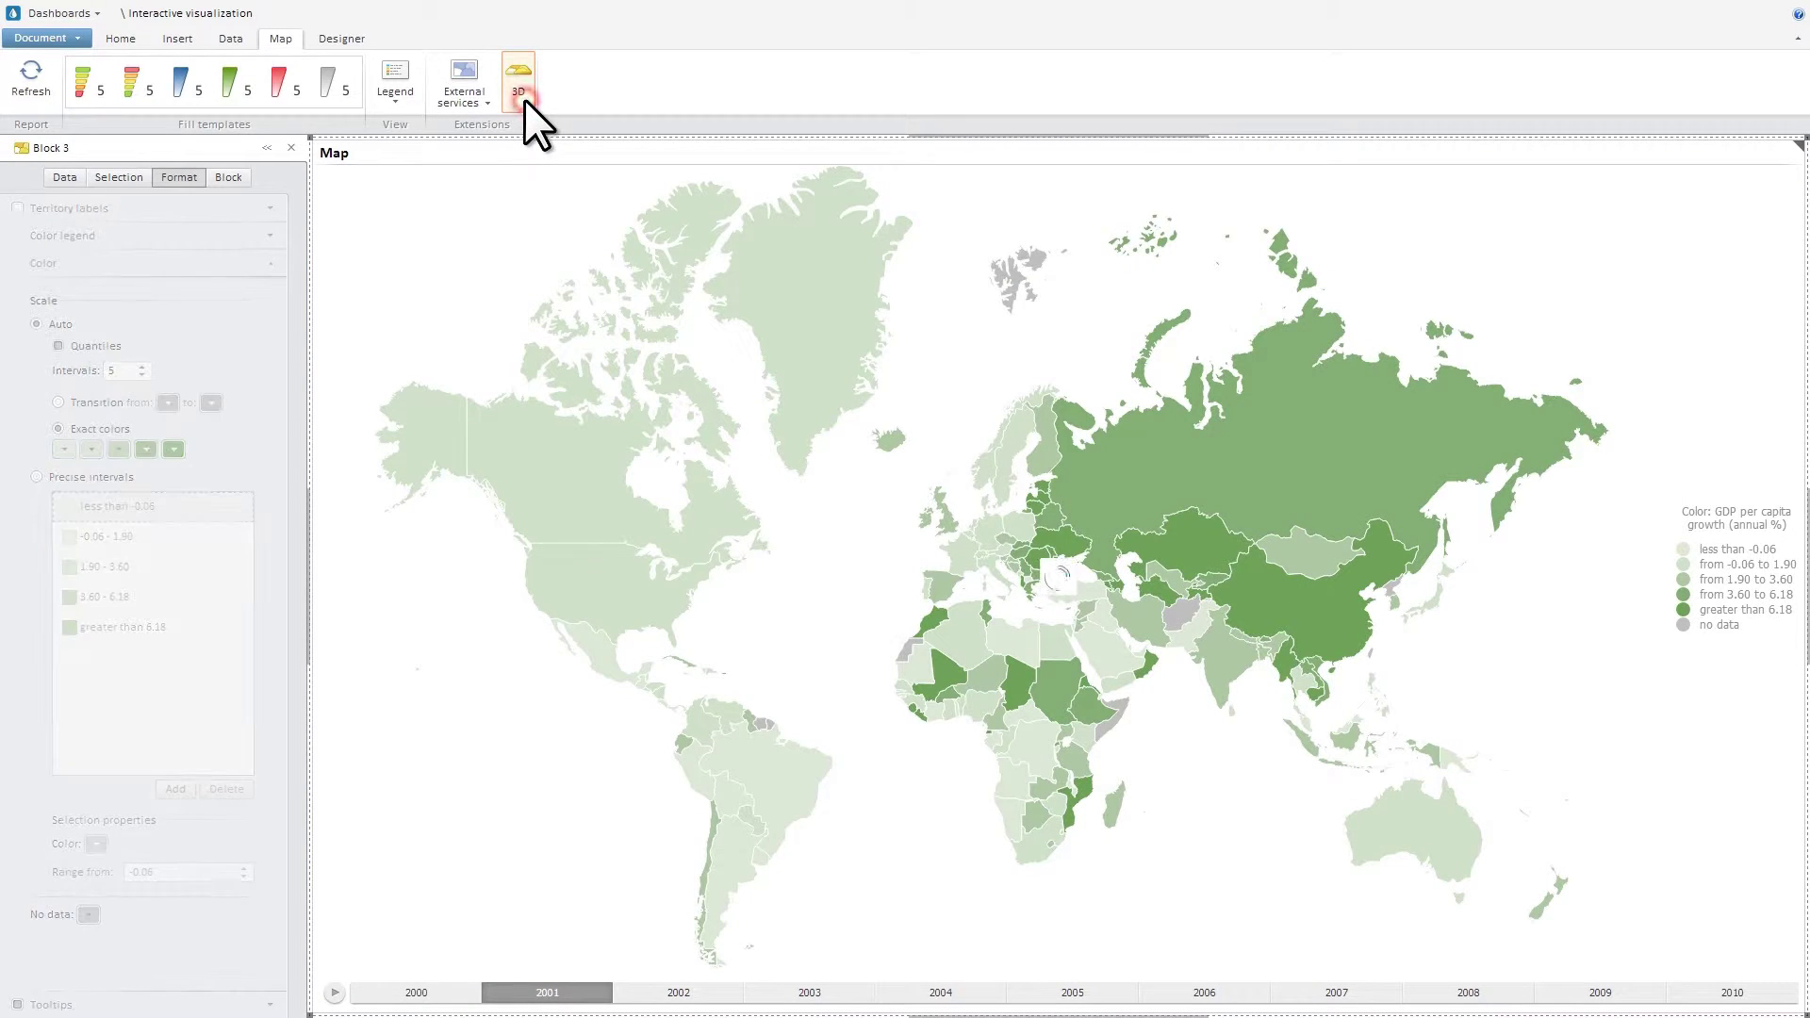
pyautogui.click(137, 179)
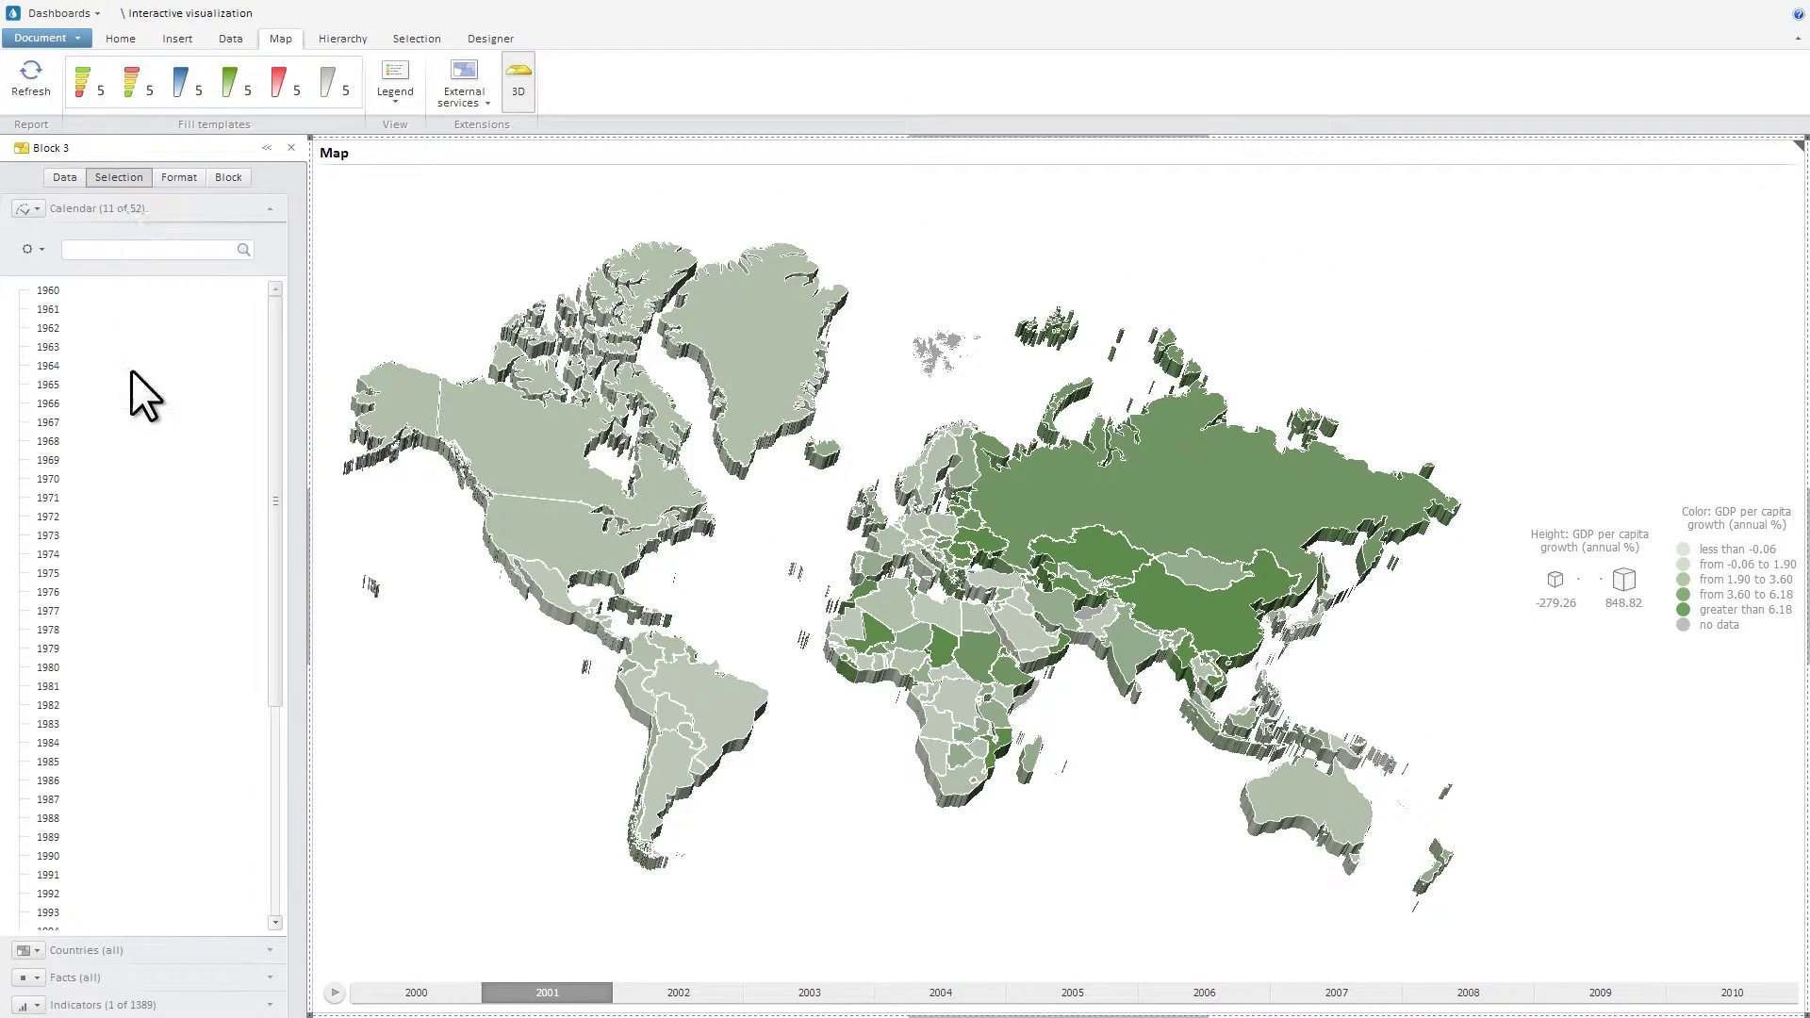
pyautogui.click(177, 1004)
pyautogui.click(234, 348)
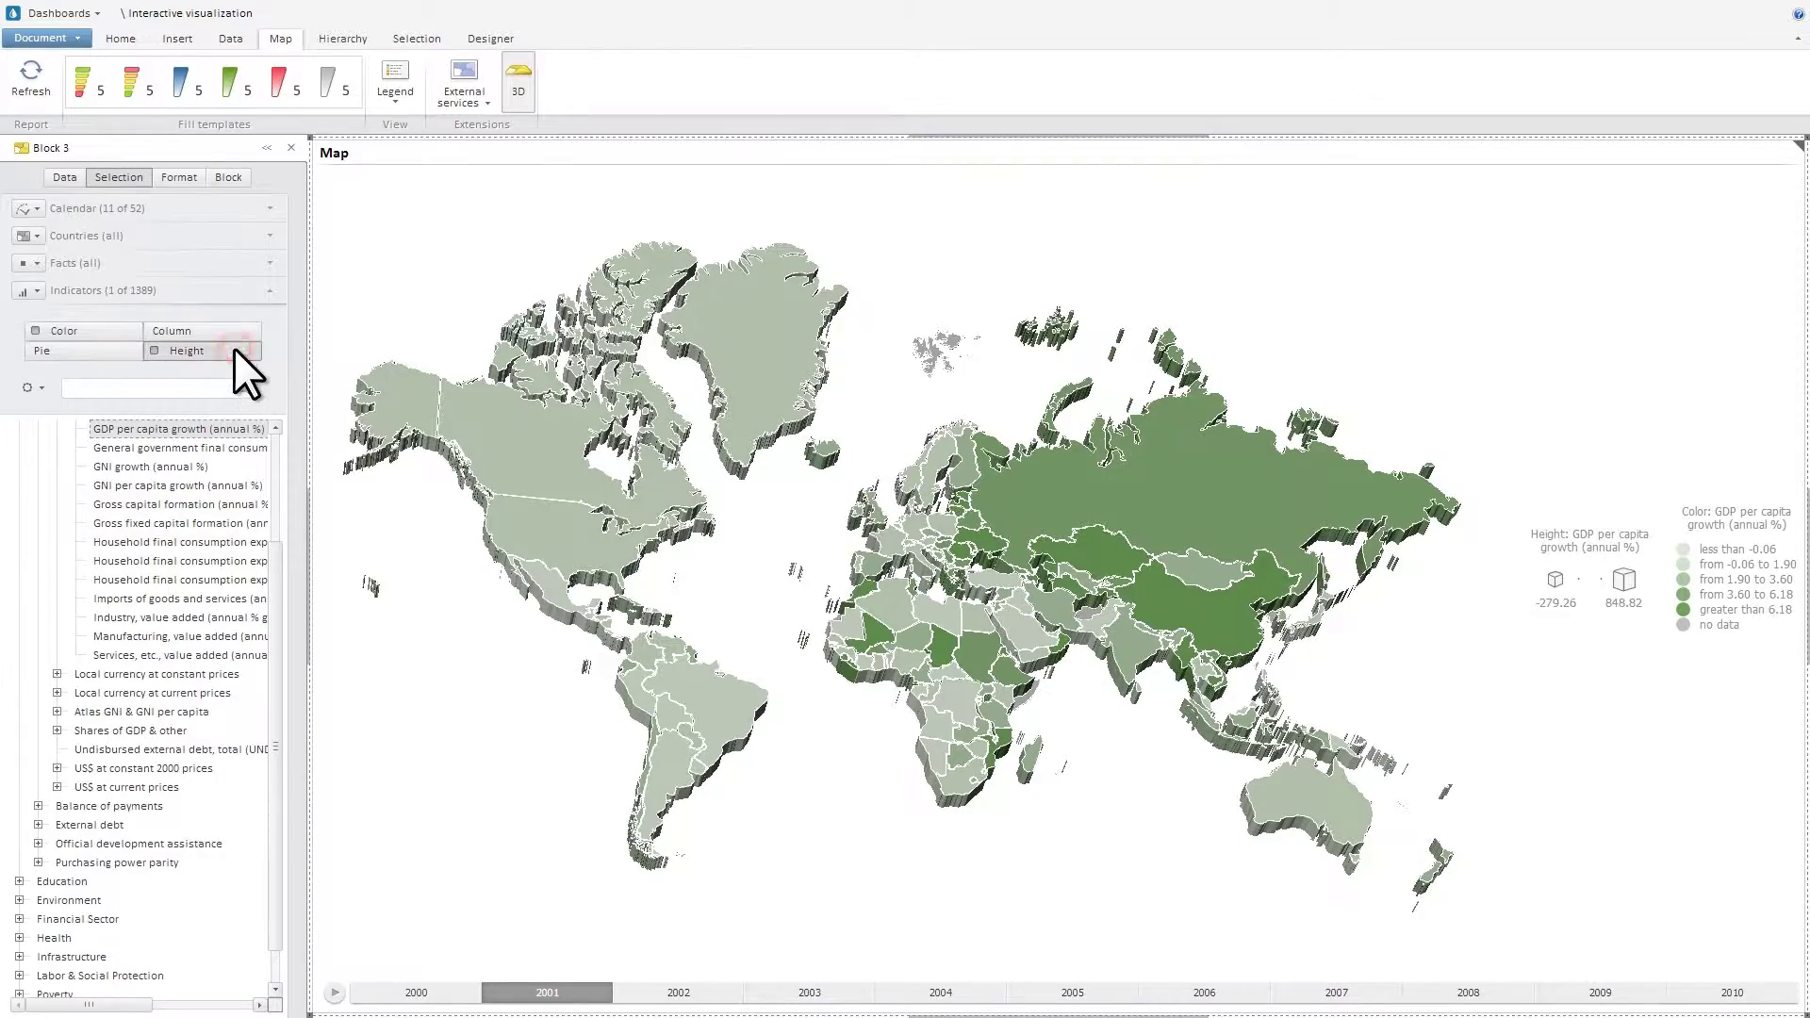
pyautogui.moveTo(273, 573); pyautogui.dragTo(281, 483)
pyautogui.click(188, 537)
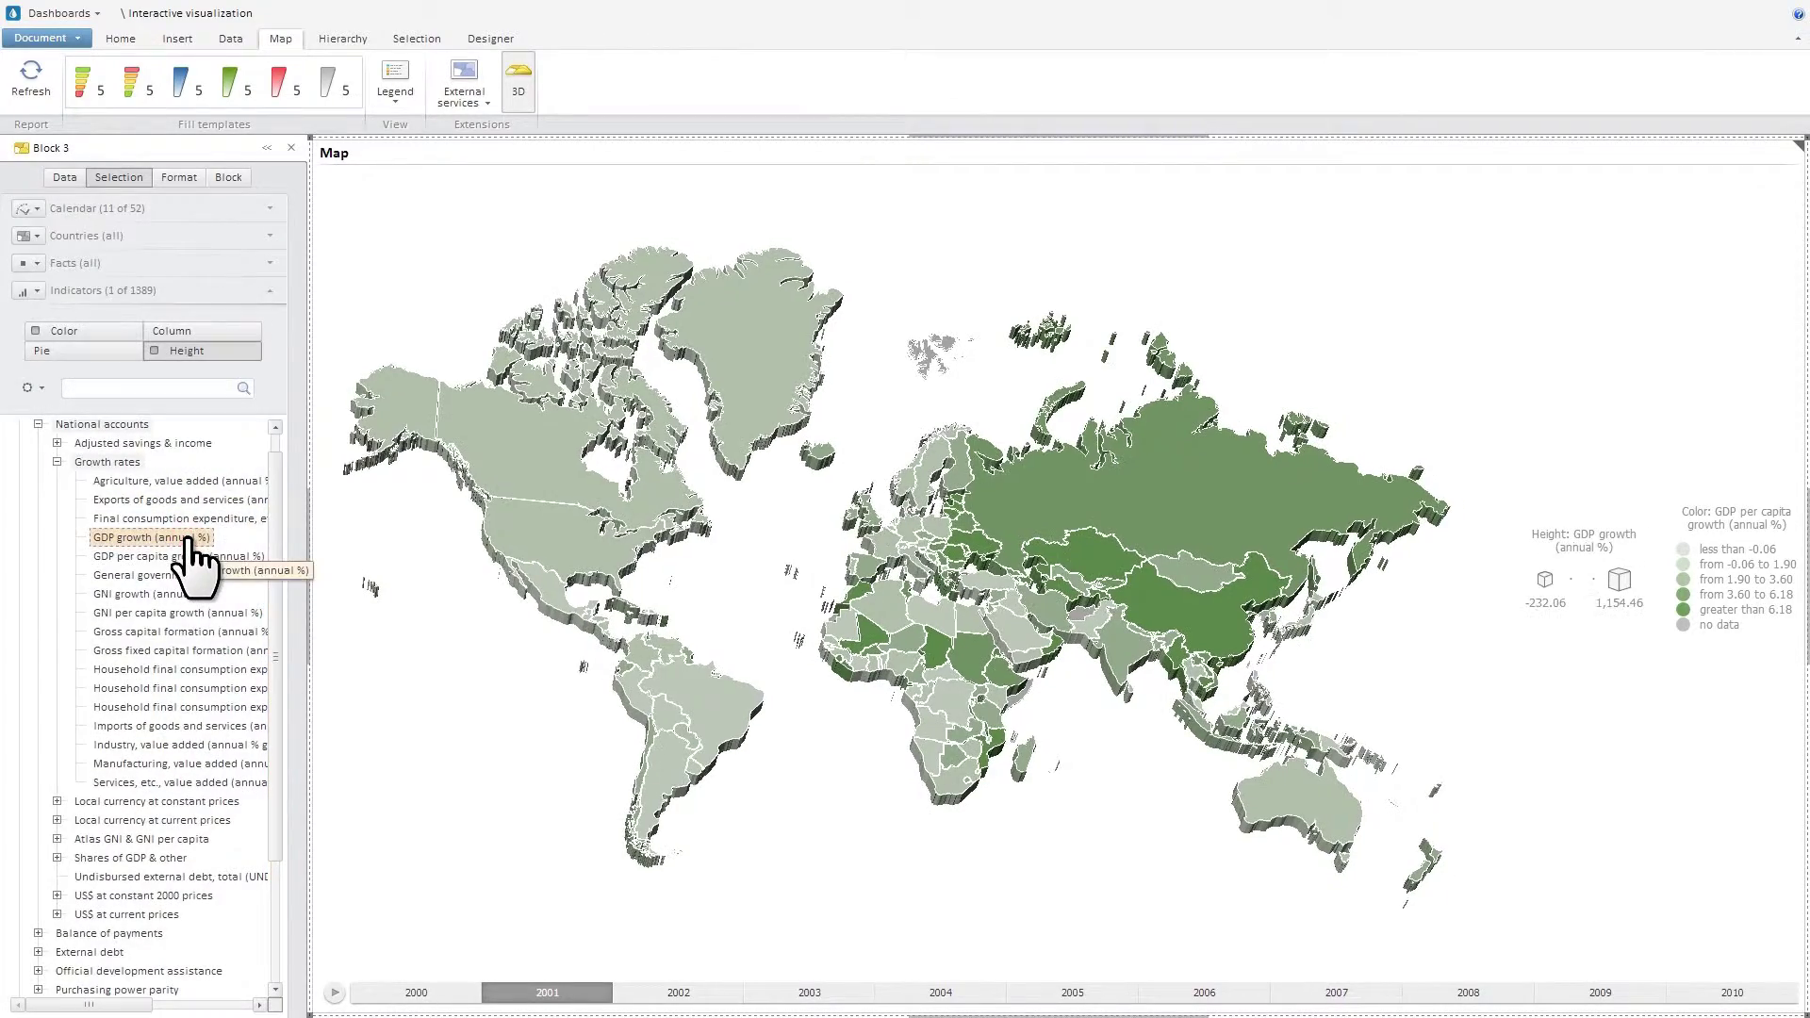
pyautogui.moveTo(512, 680); pyautogui.dragTo(512, 724)
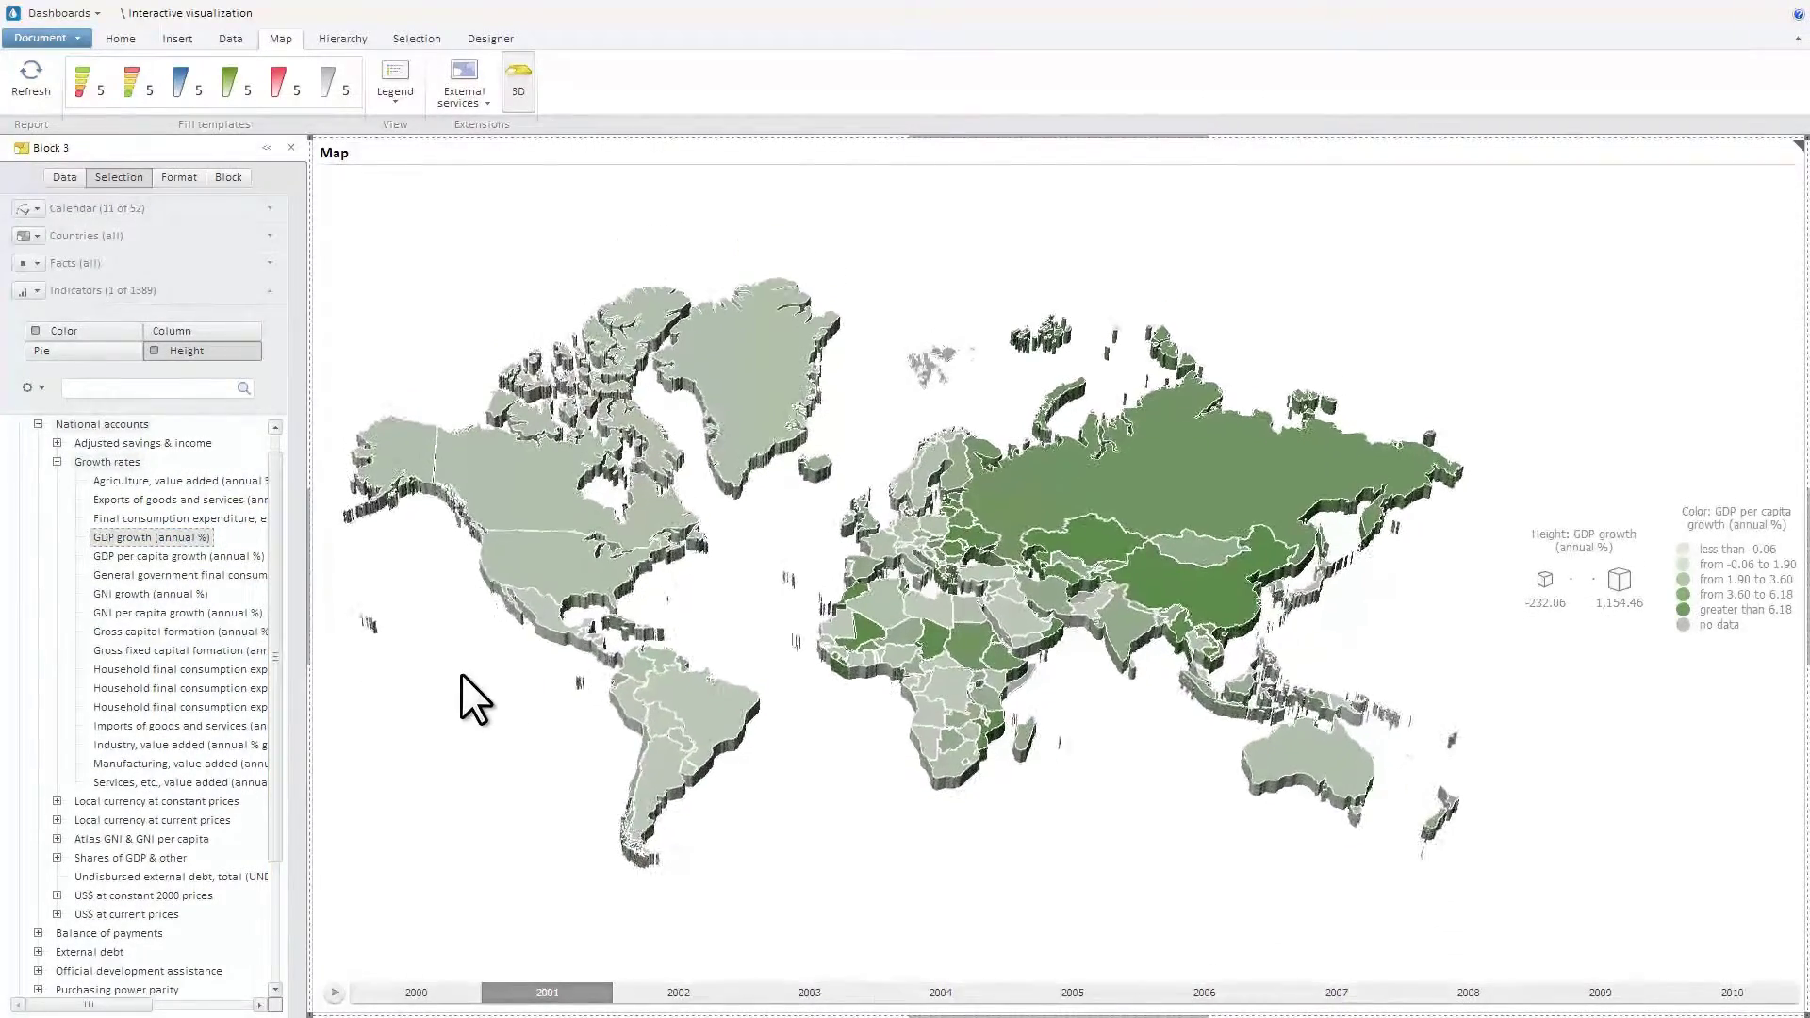
# Step: Add pie charts to the map for exports of goods and services and general government final consumption expenditure (annual % growth)
pyautogui.click(88, 350)
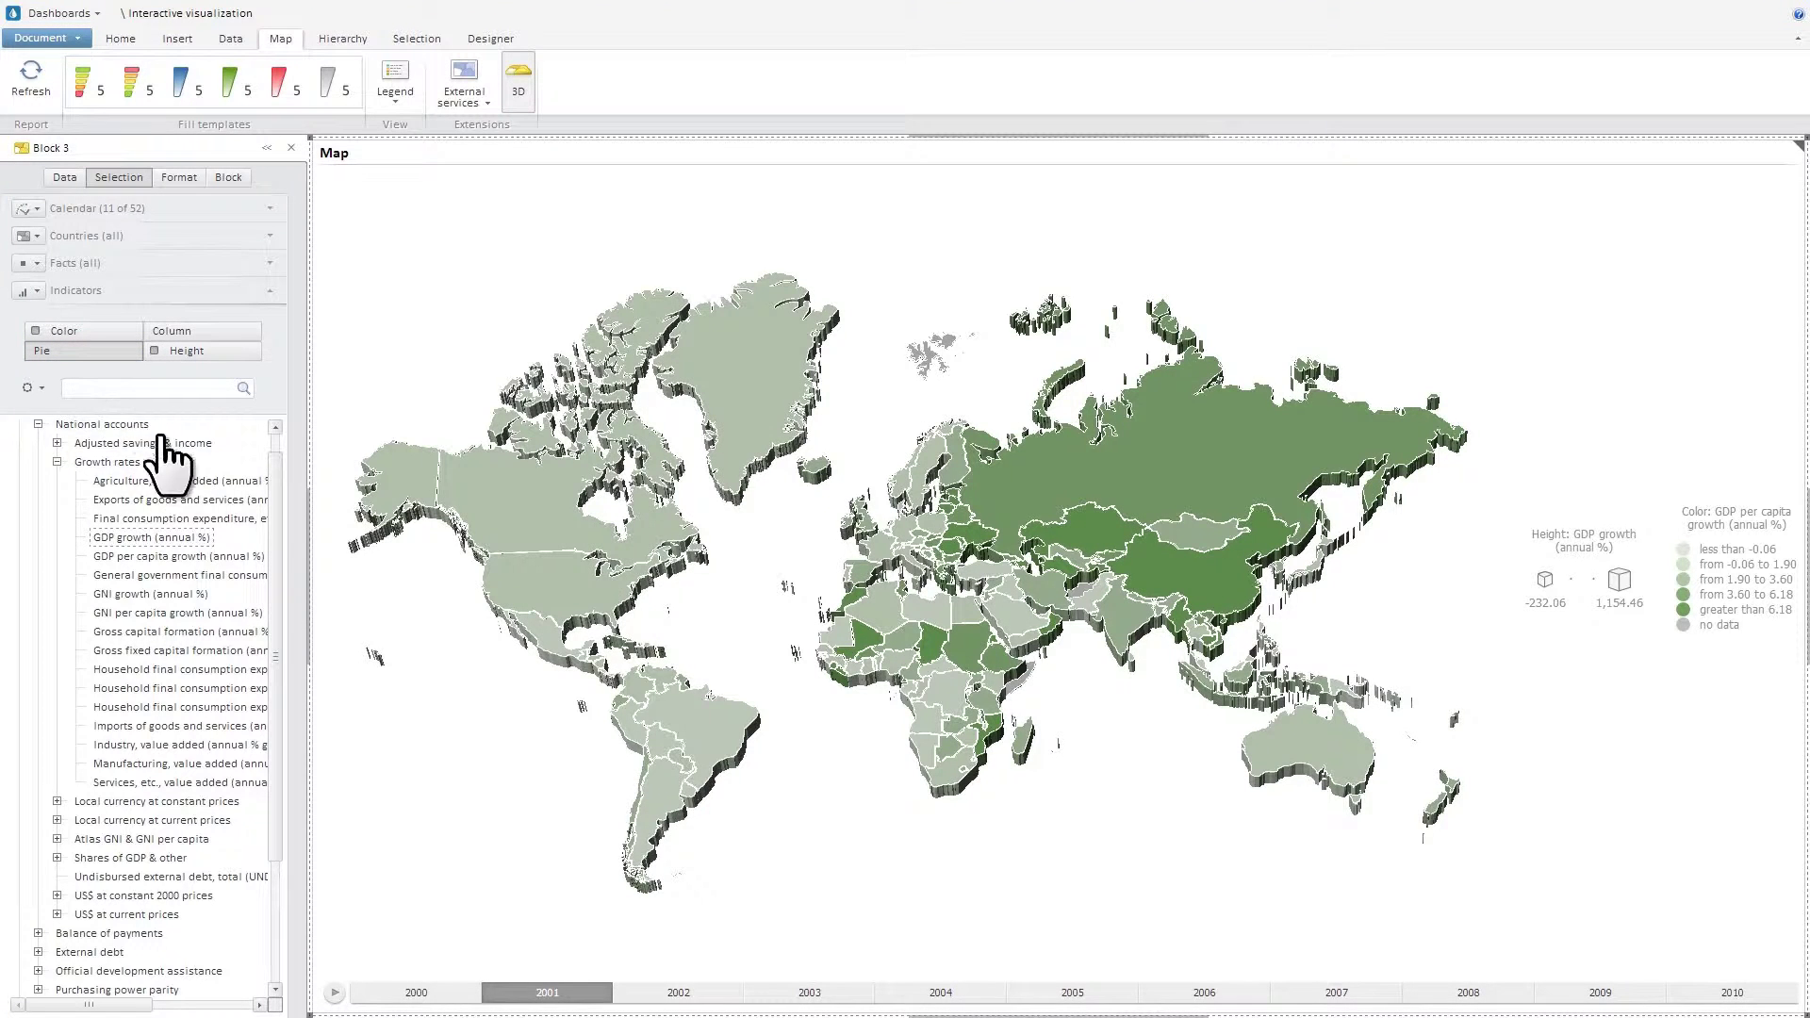
pyautogui.click(226, 500)
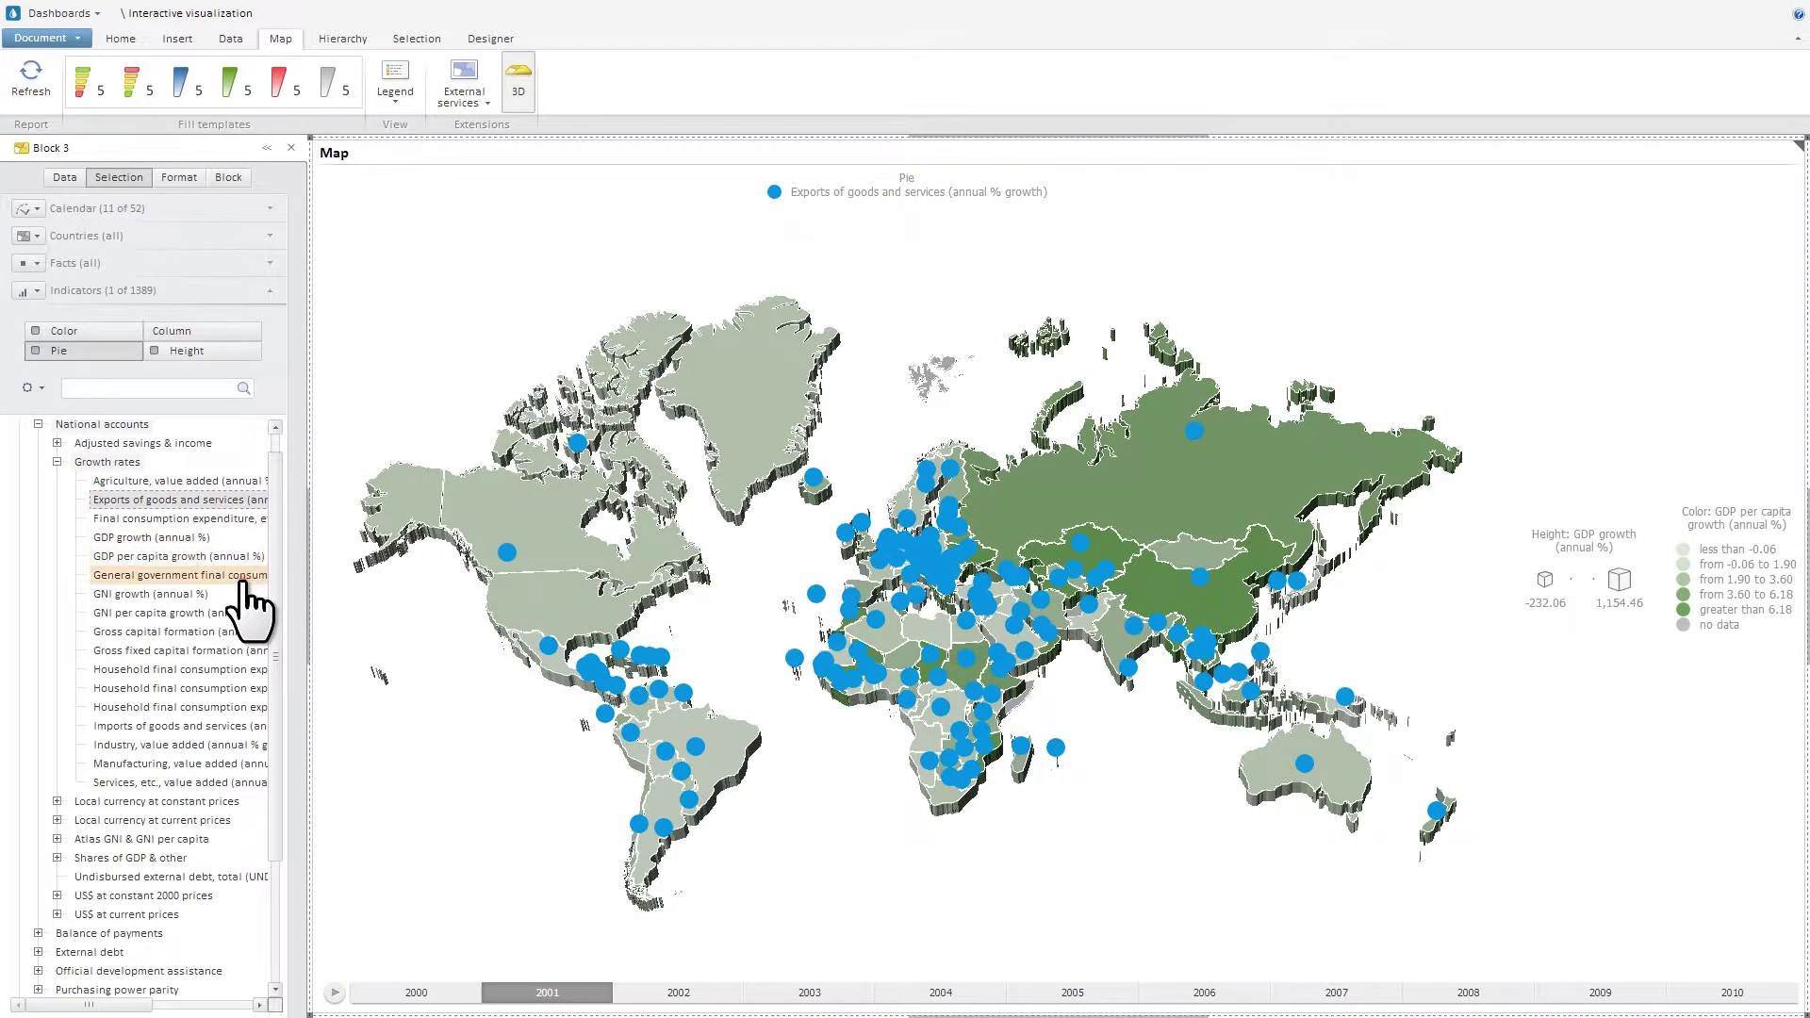
pyautogui.click(243, 577)
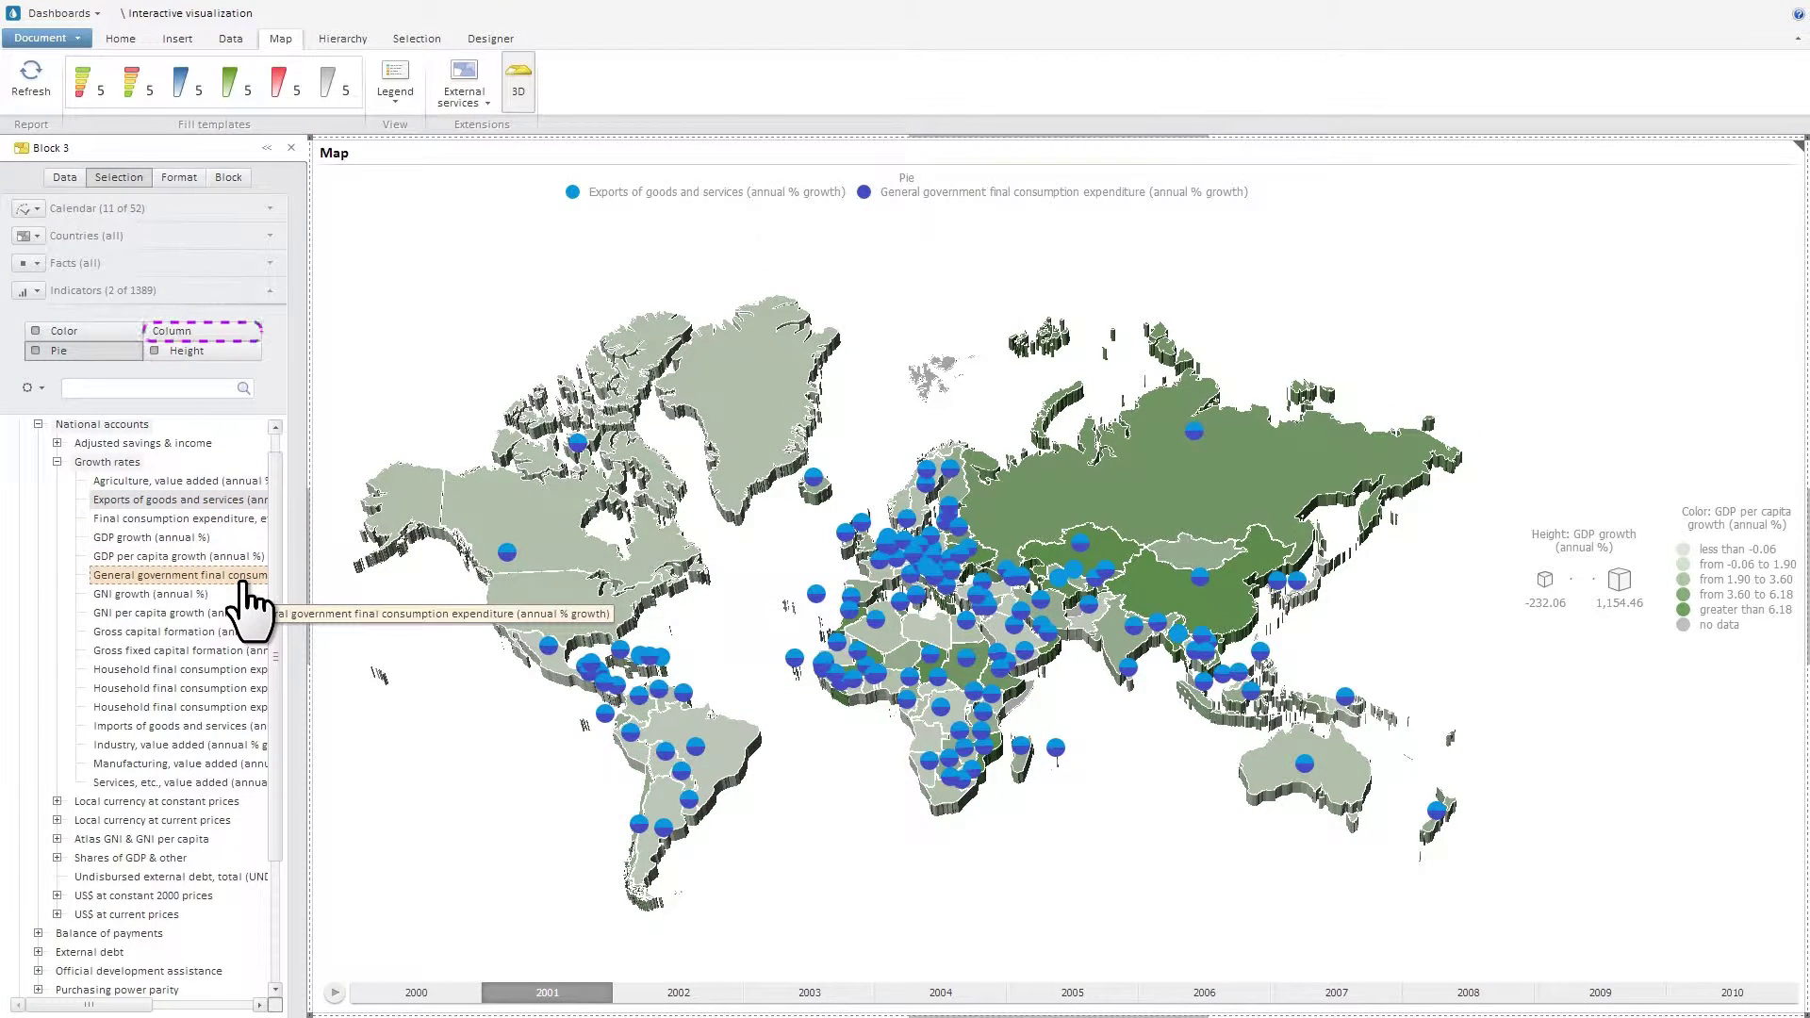
# Step: Examine the map's pie chart format settings and maximize the 3D scene block
pyautogui.click(179, 177)
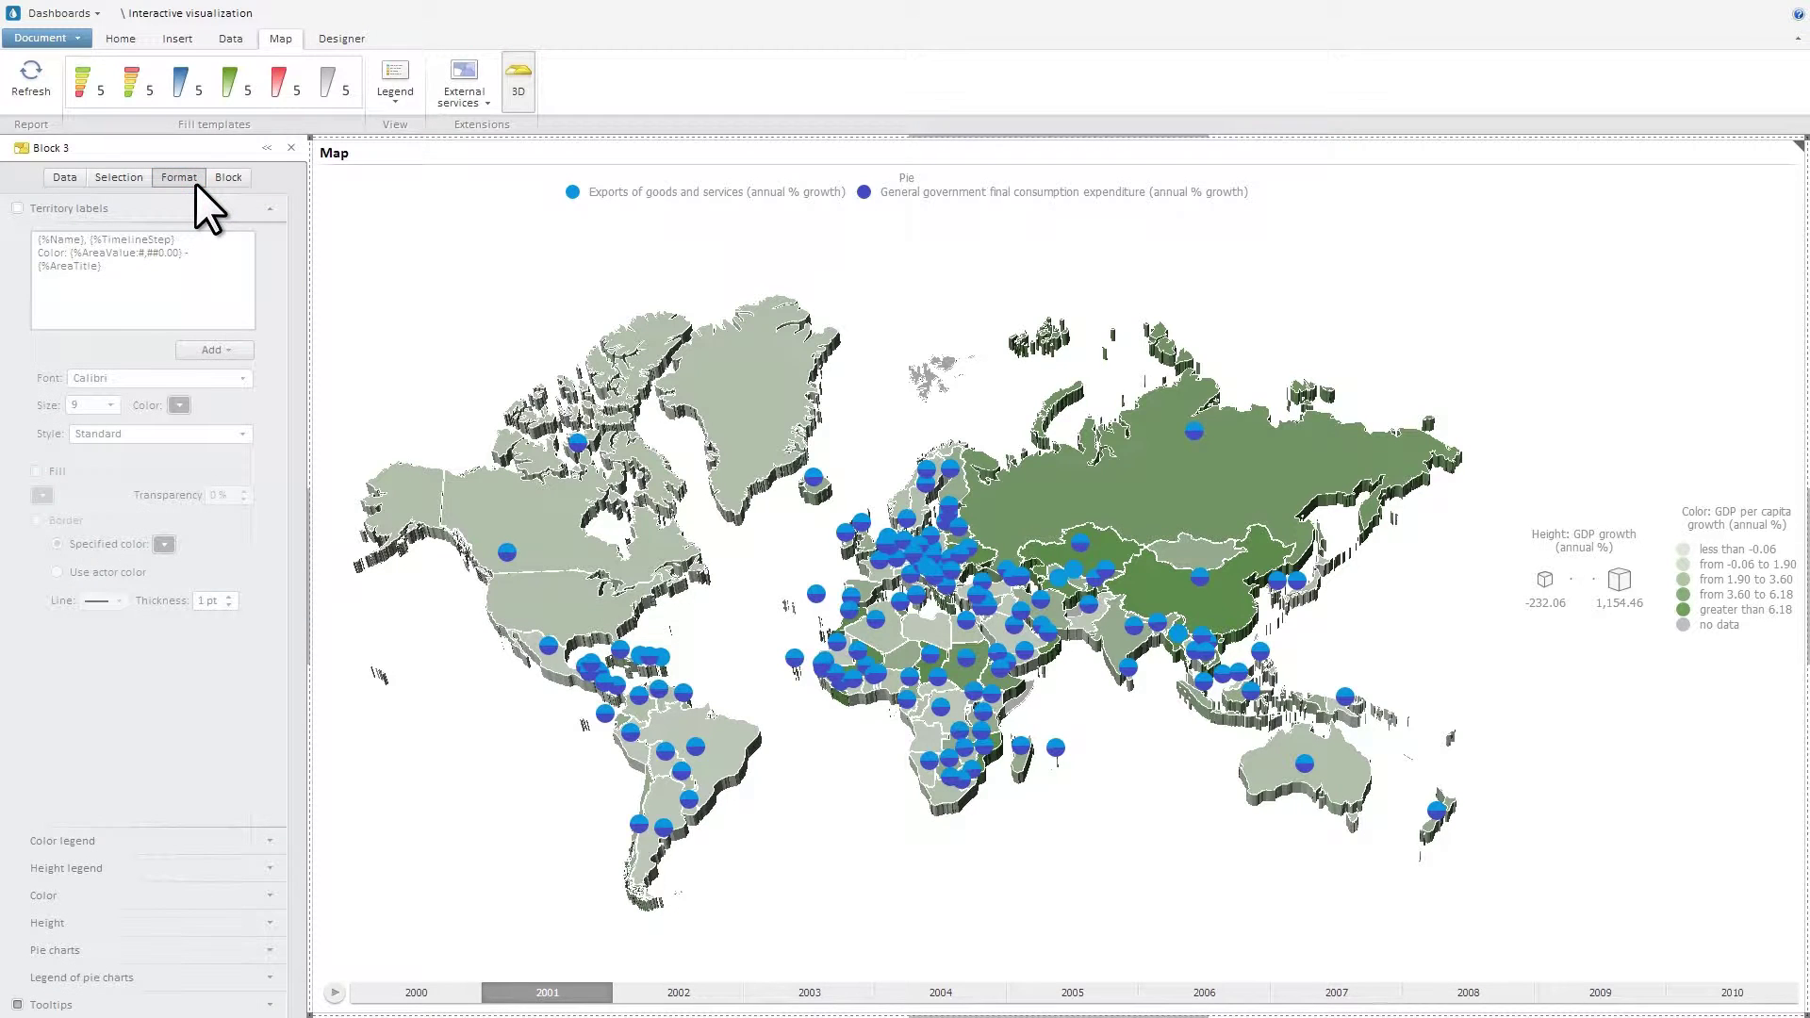
pyautogui.click(153, 946)
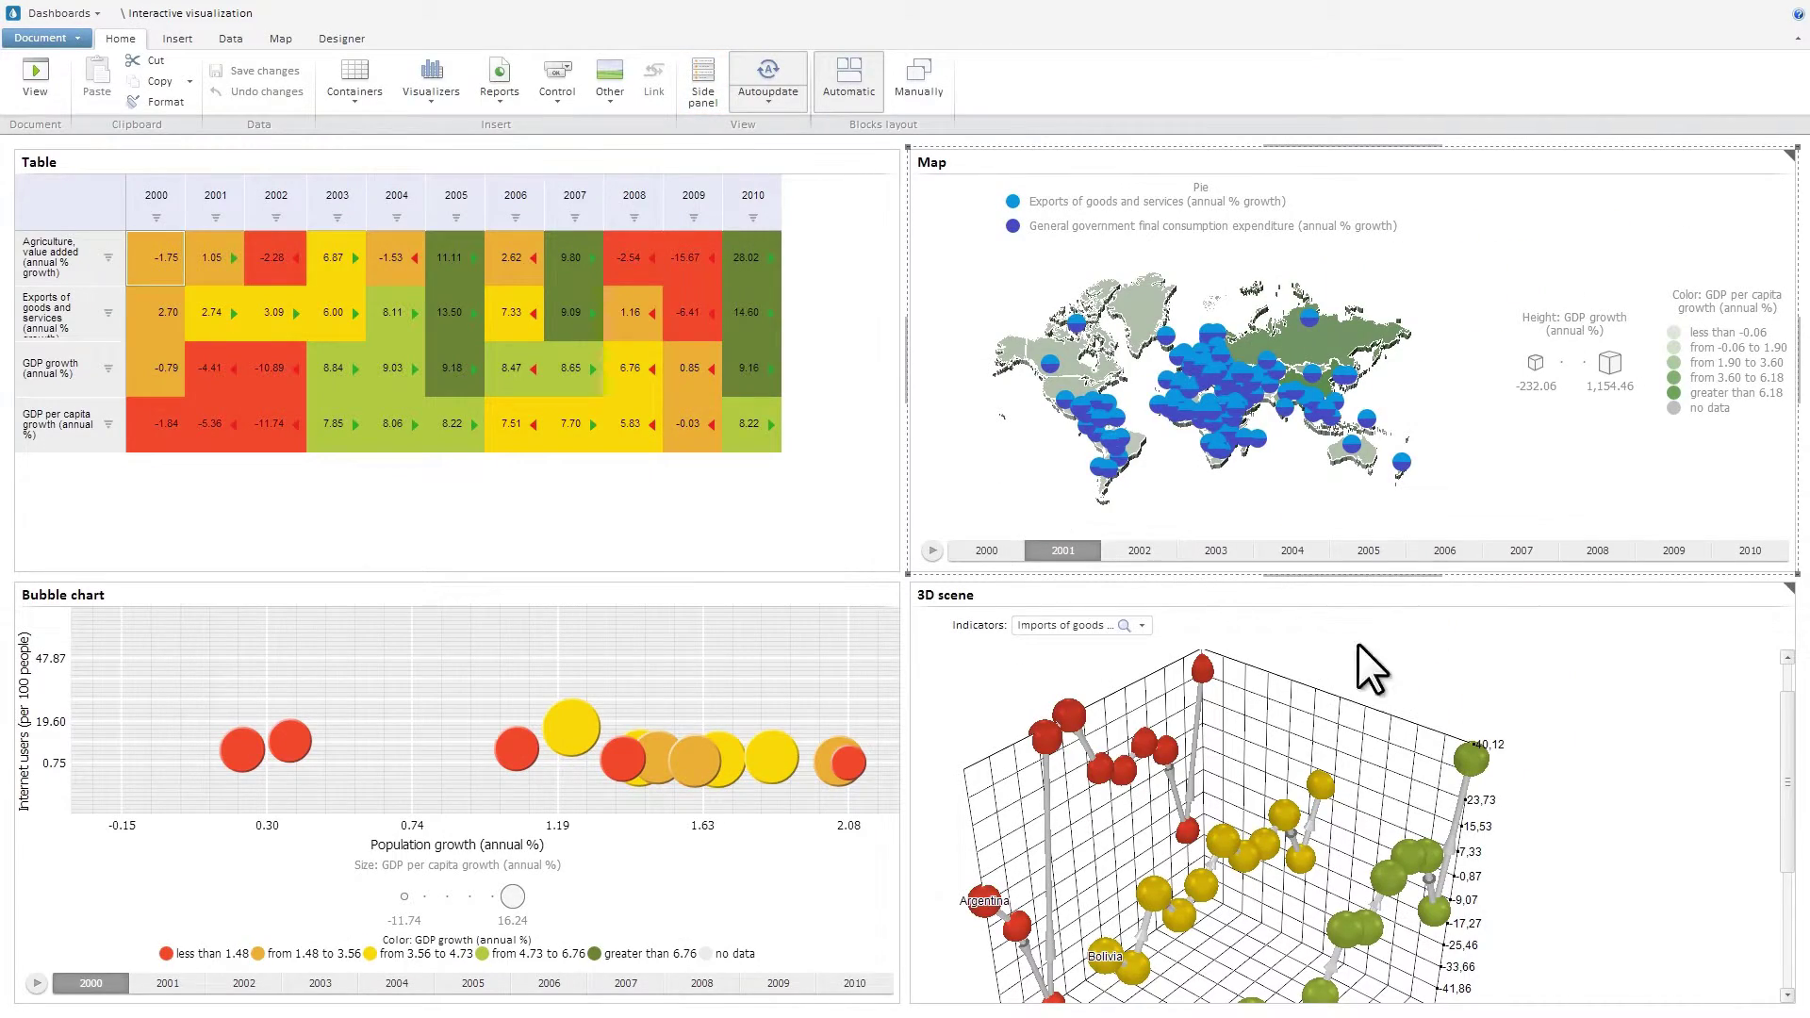
pyautogui.click(1788, 591)
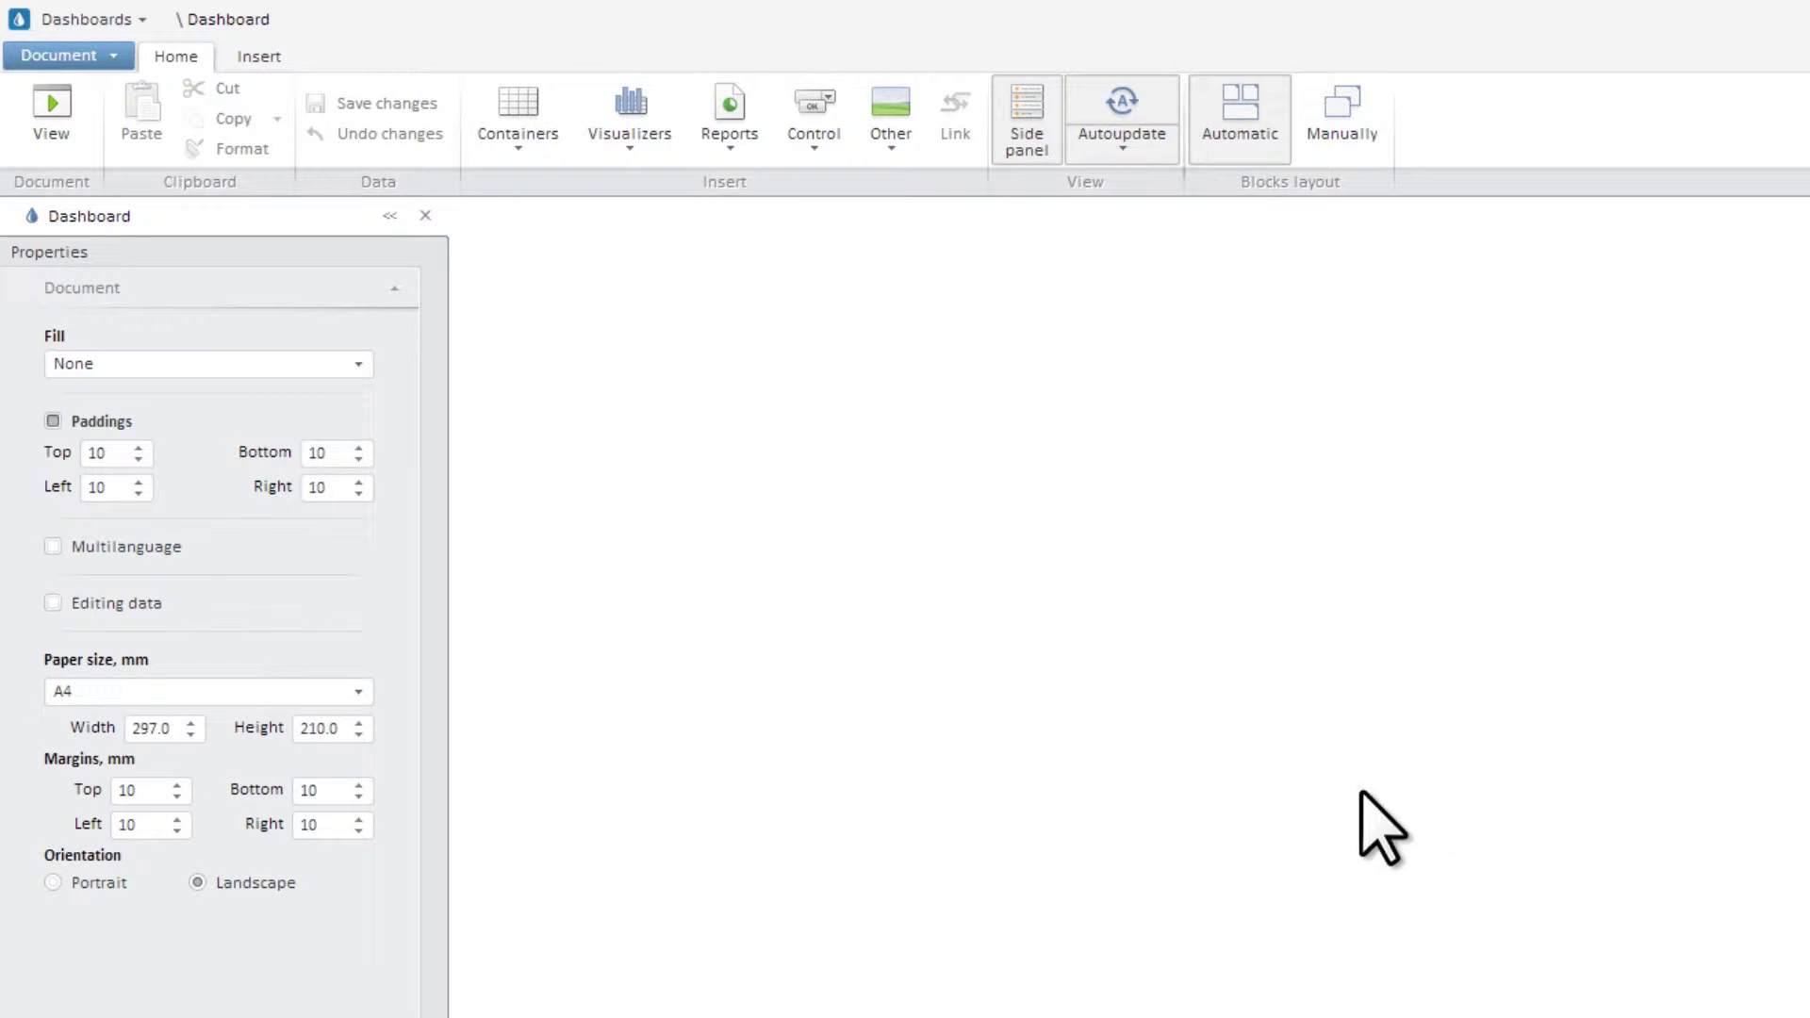
# Step: Insert an Indicator visualizer based on the SEI World Bank Cube and limit its calendar to 2006 through 2010
pyautogui.click(659, 159)
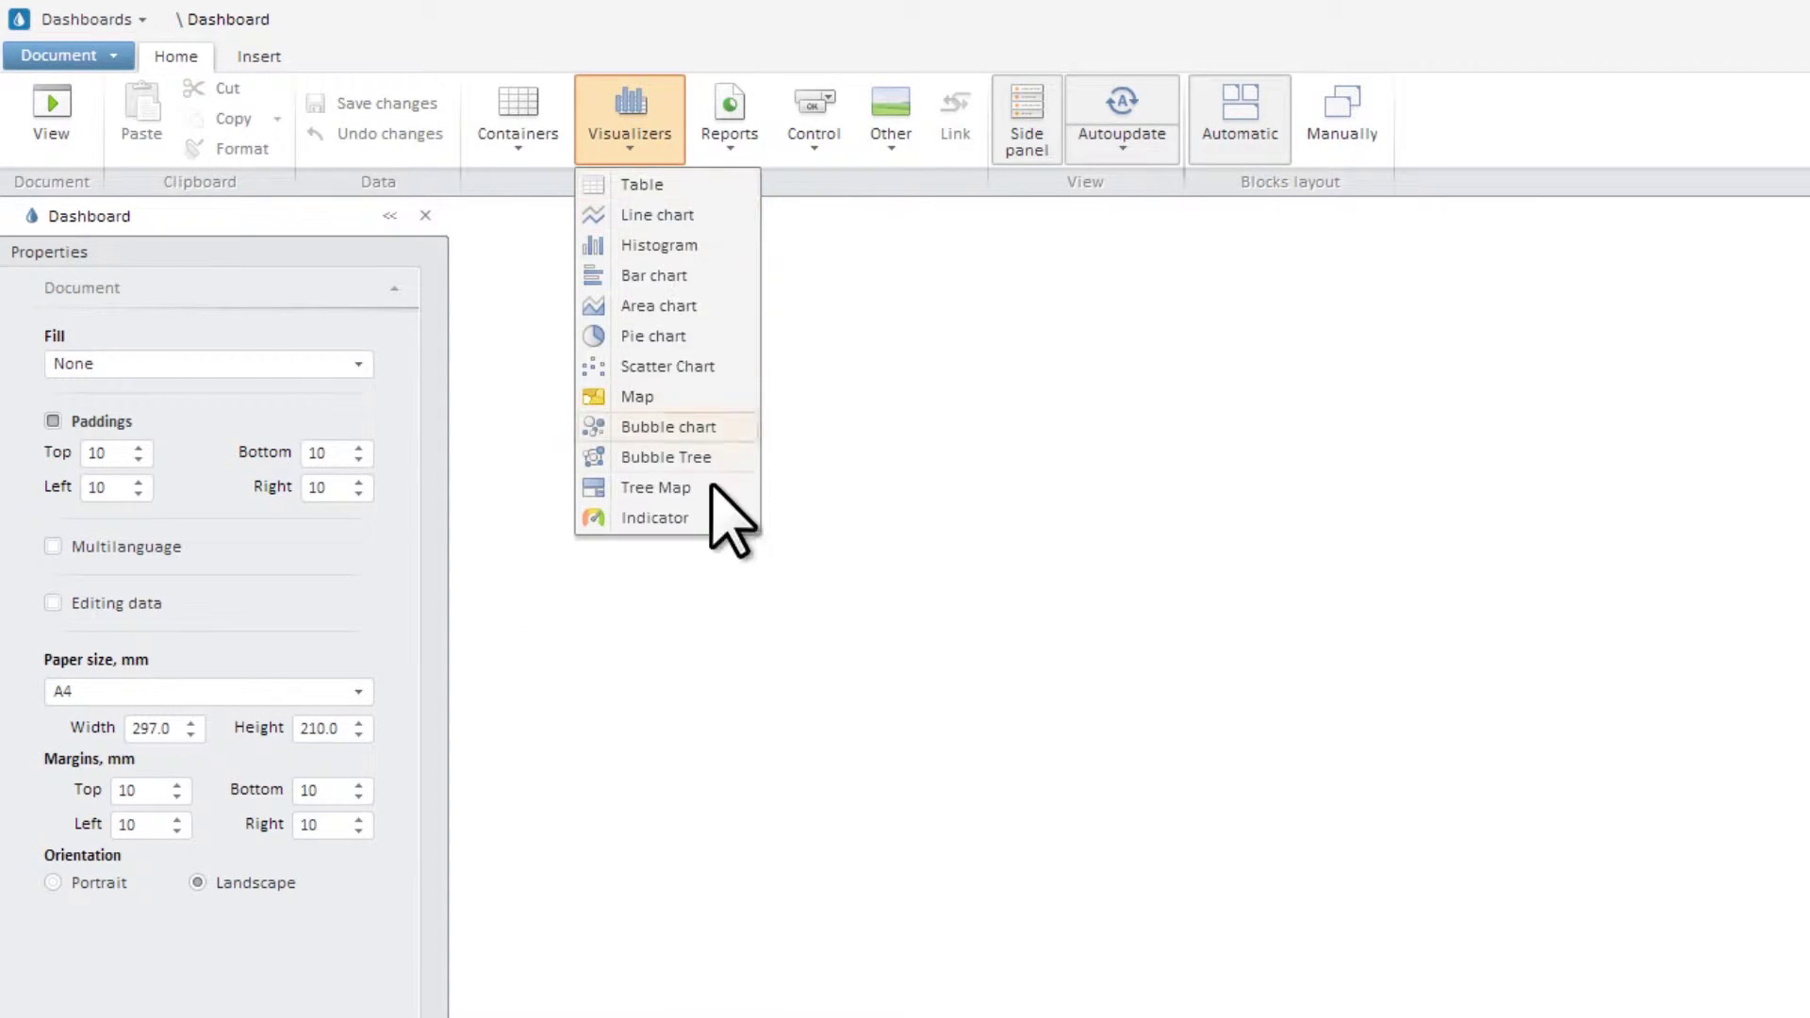
pyautogui.click(693, 518)
pyautogui.click(85, 459)
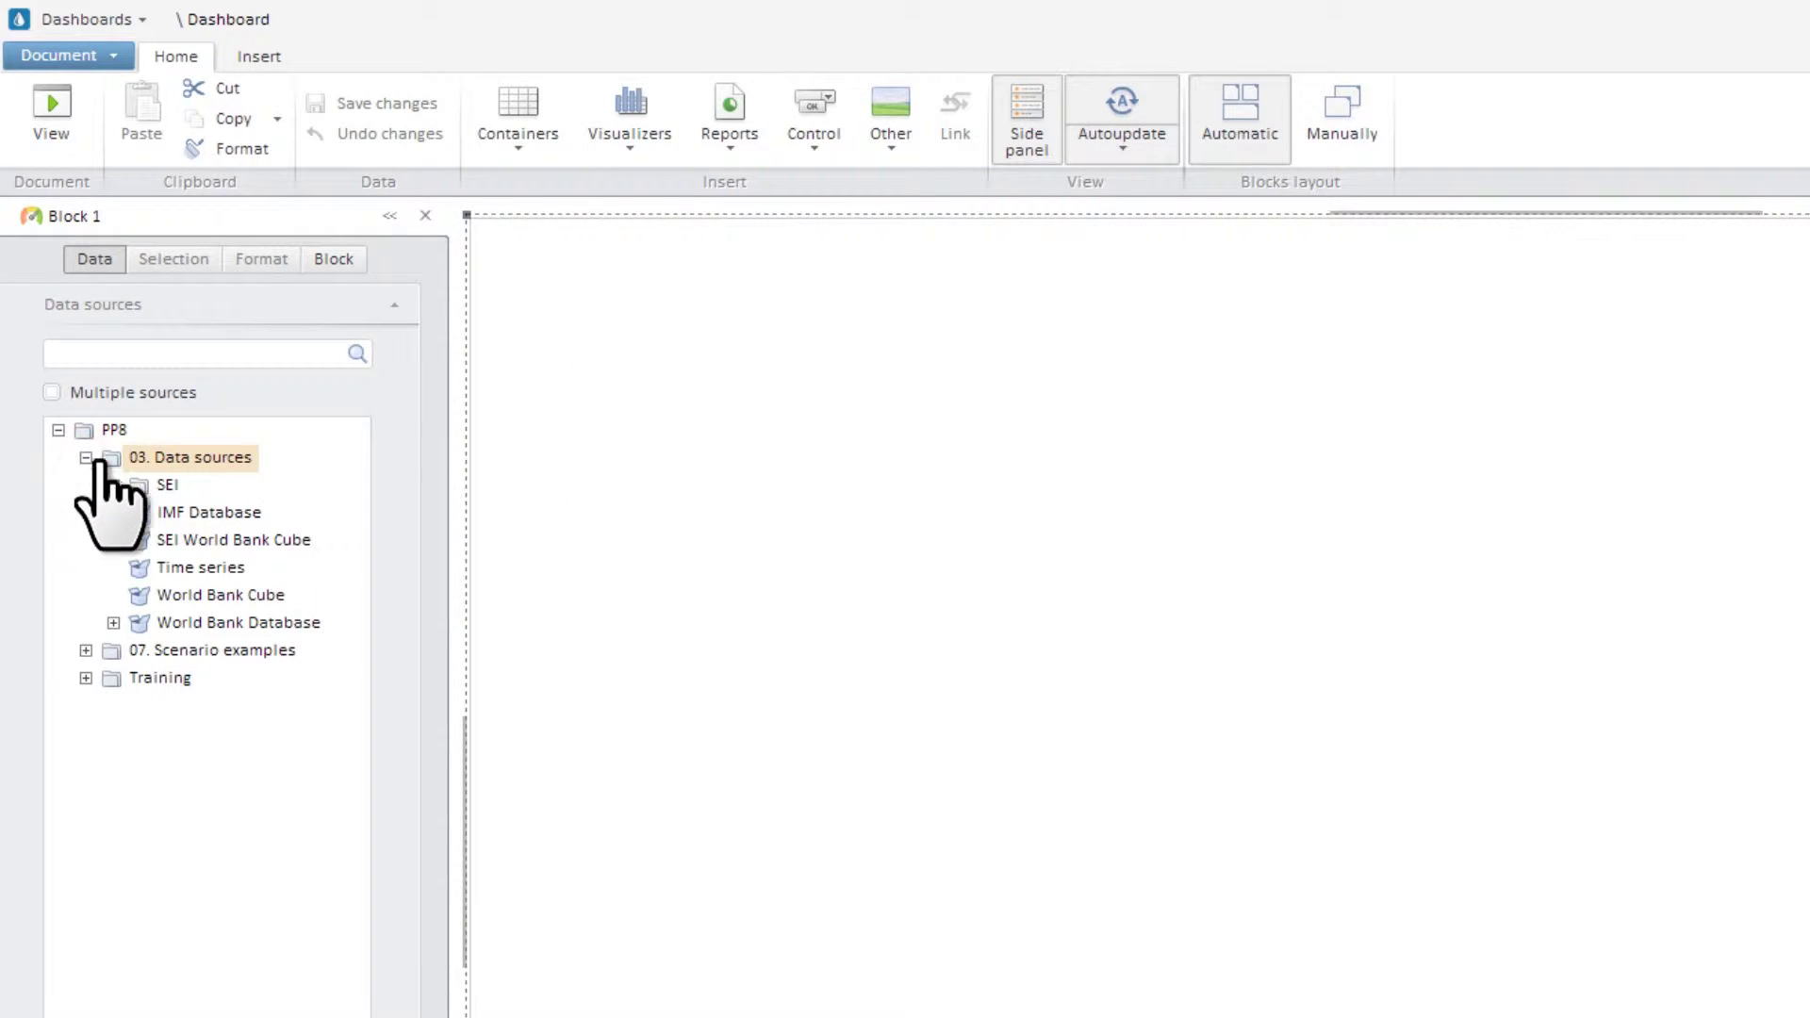
pyautogui.click(300, 545)
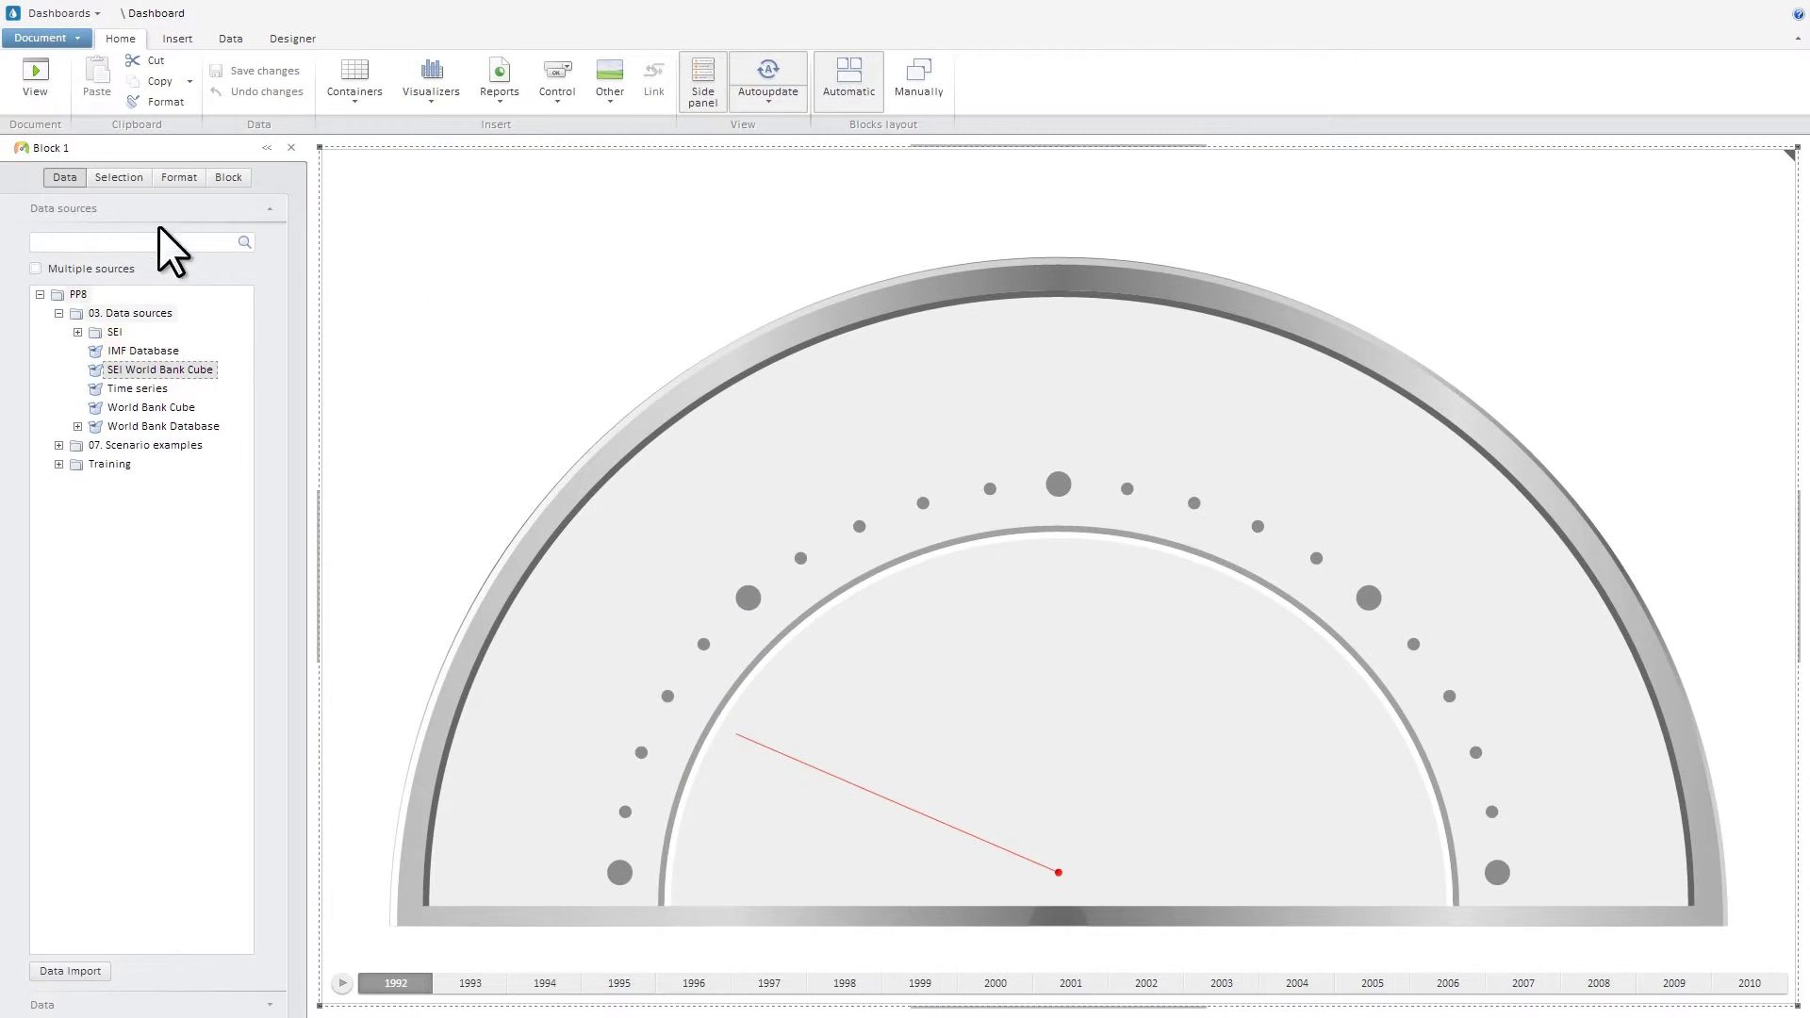
pyautogui.click(119, 178)
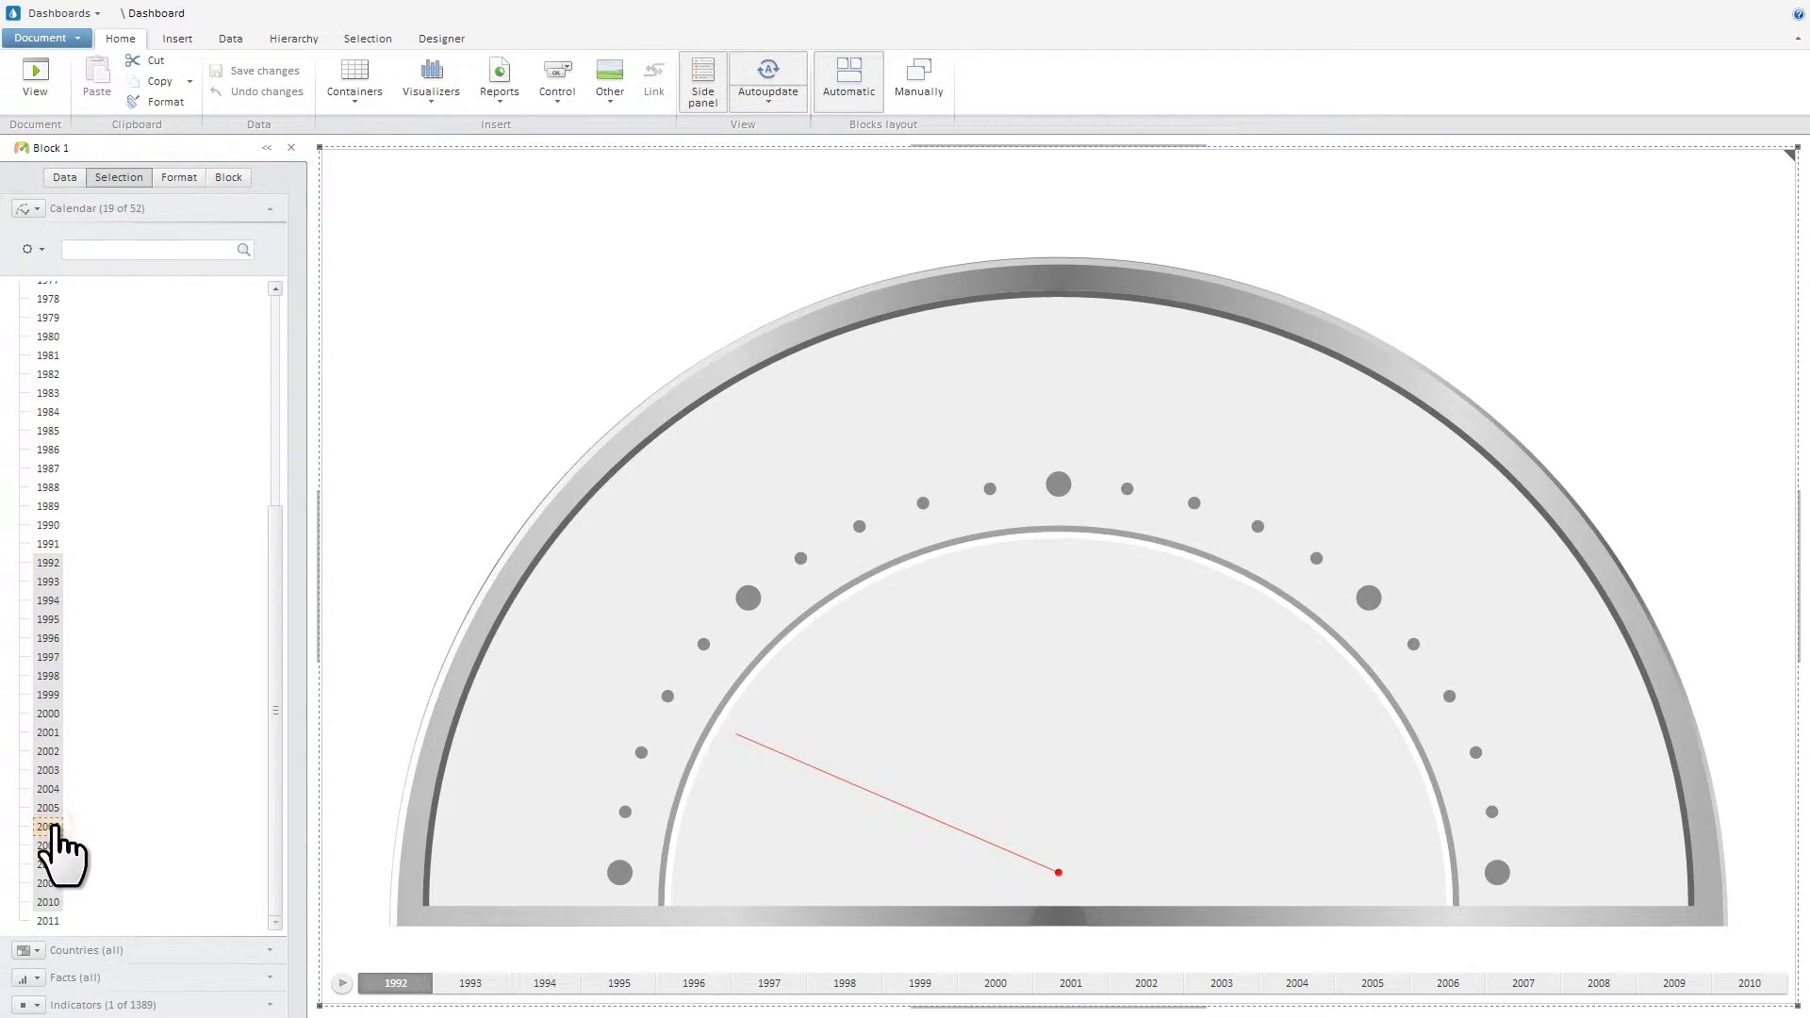
pyautogui.moveTo(47, 827); pyautogui.dragTo(48, 902)
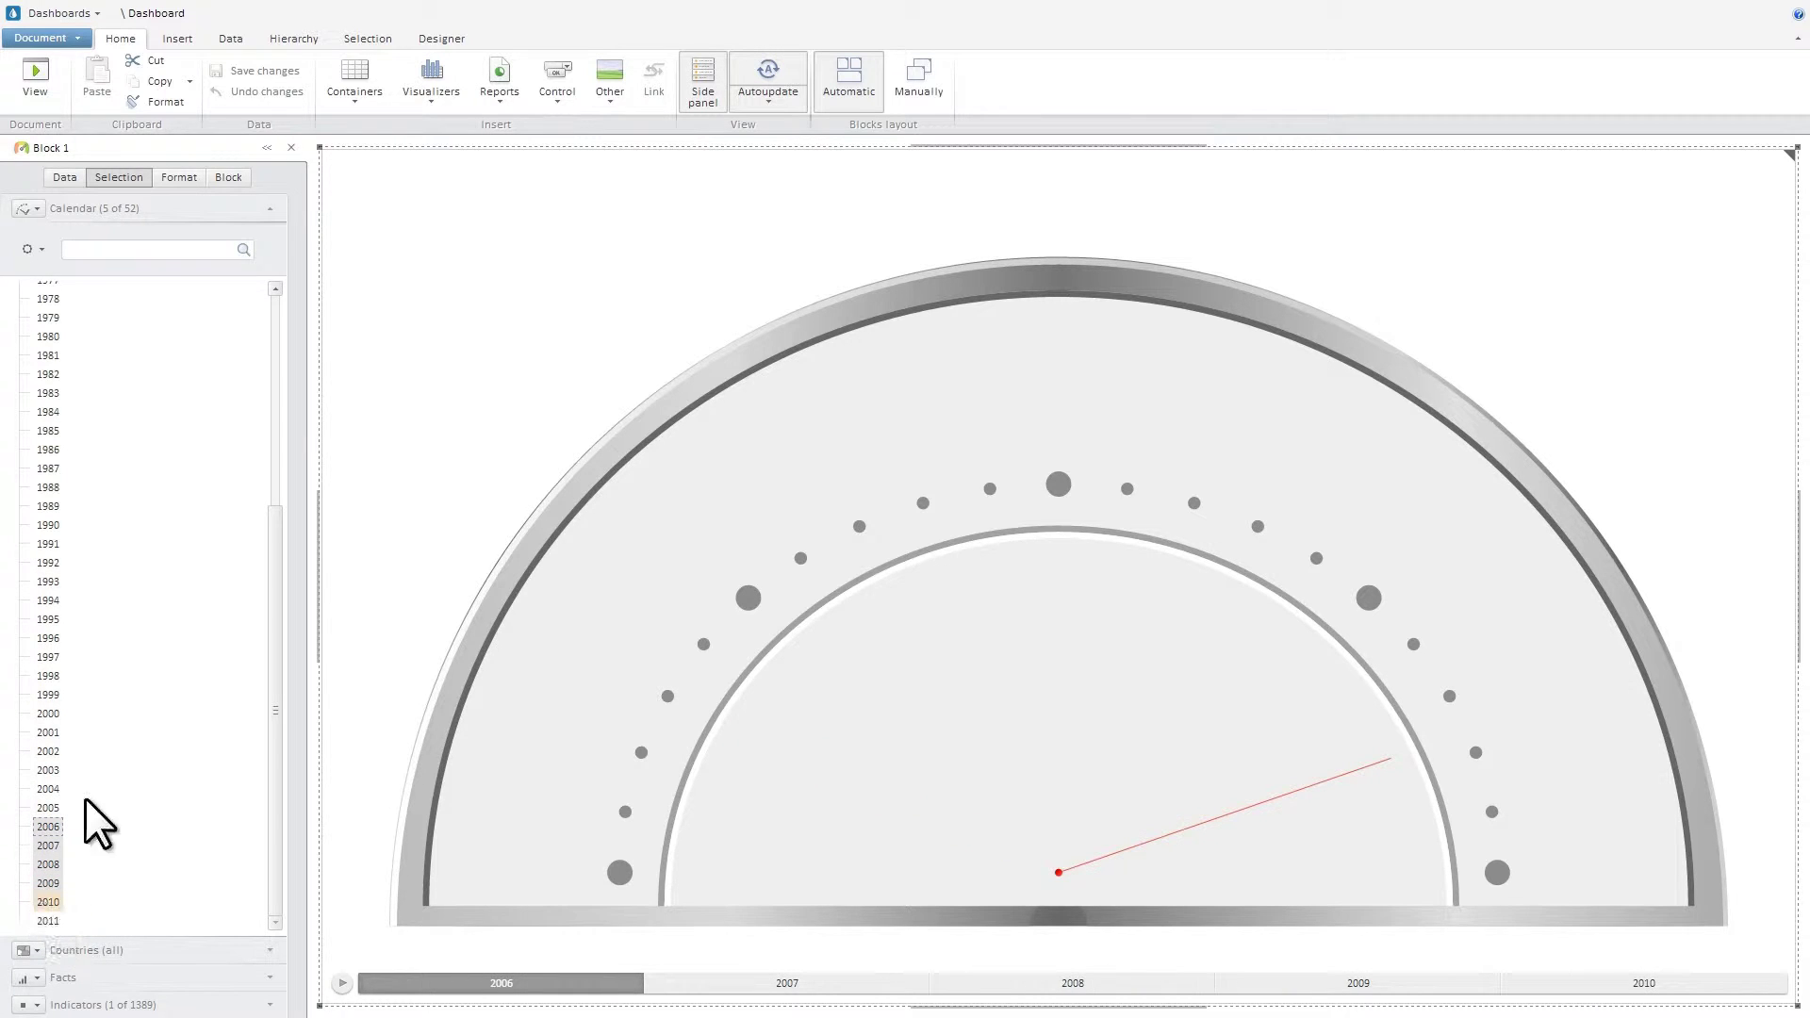
# Step: Examine the speedometer's general, center, scale, sector and arrow format settings
pyautogui.click(200, 179)
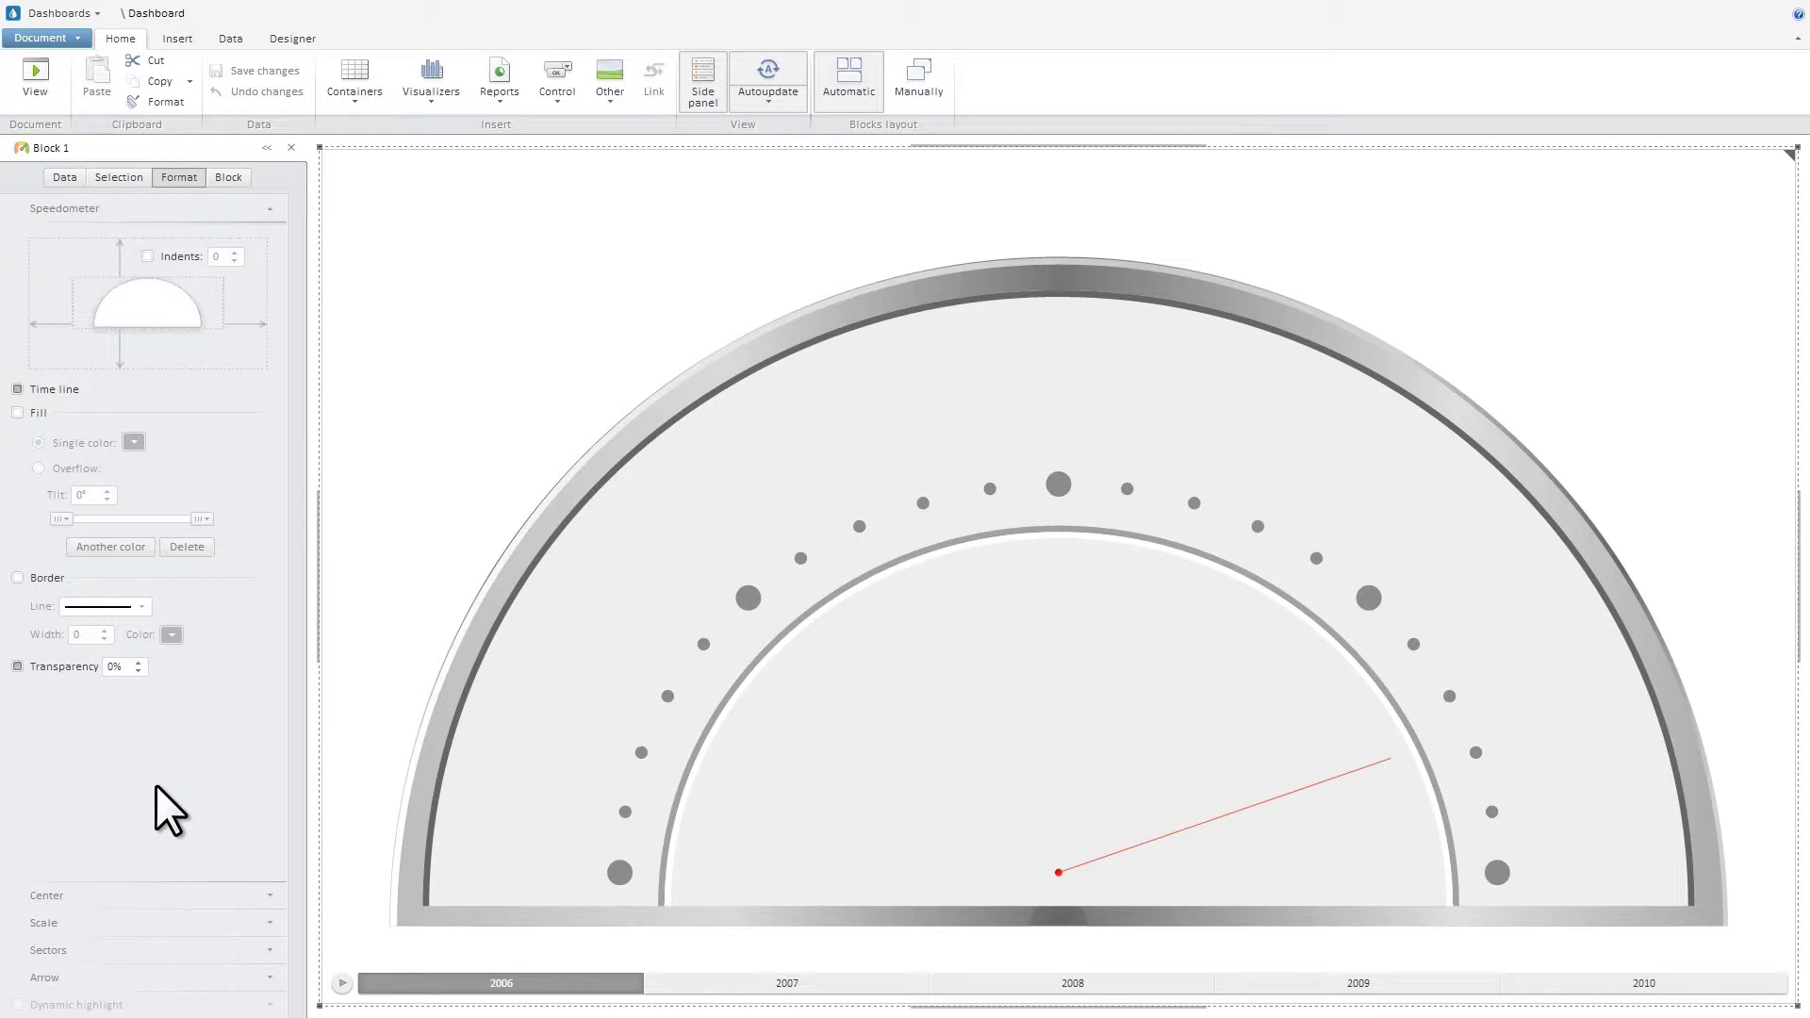
pyautogui.click(185, 893)
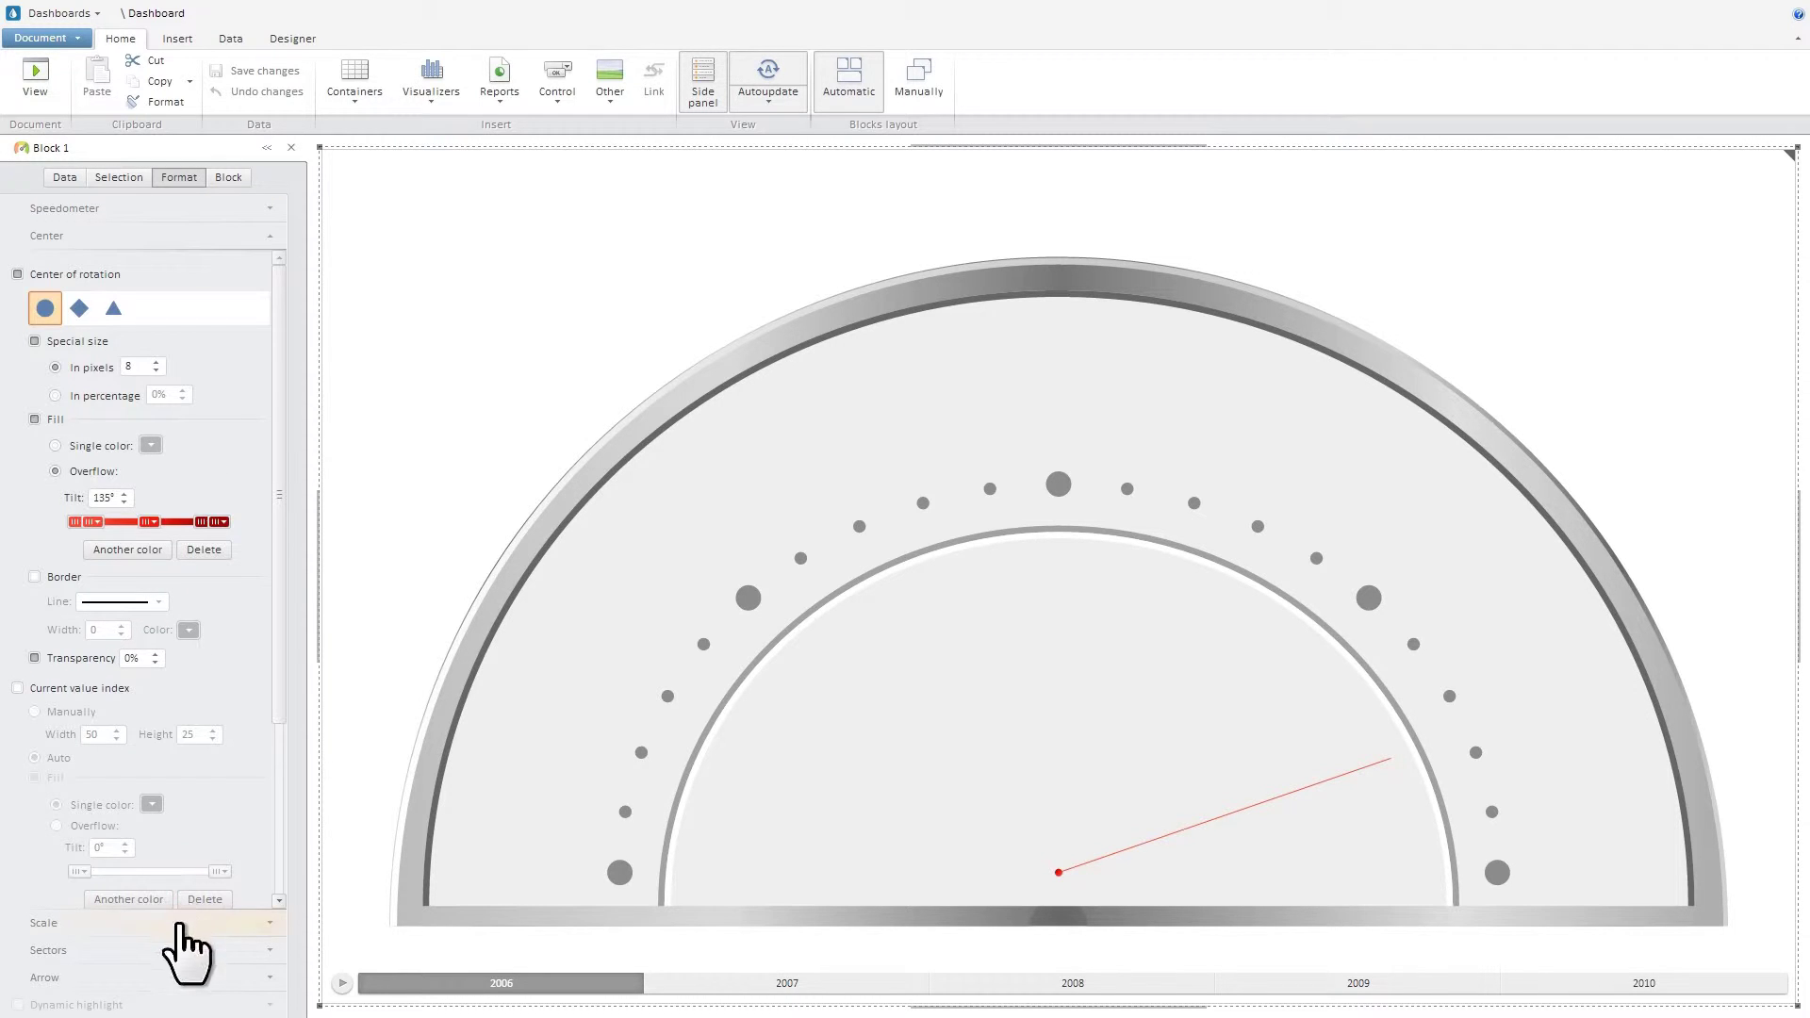
pyautogui.click(179, 921)
pyautogui.click(184, 950)
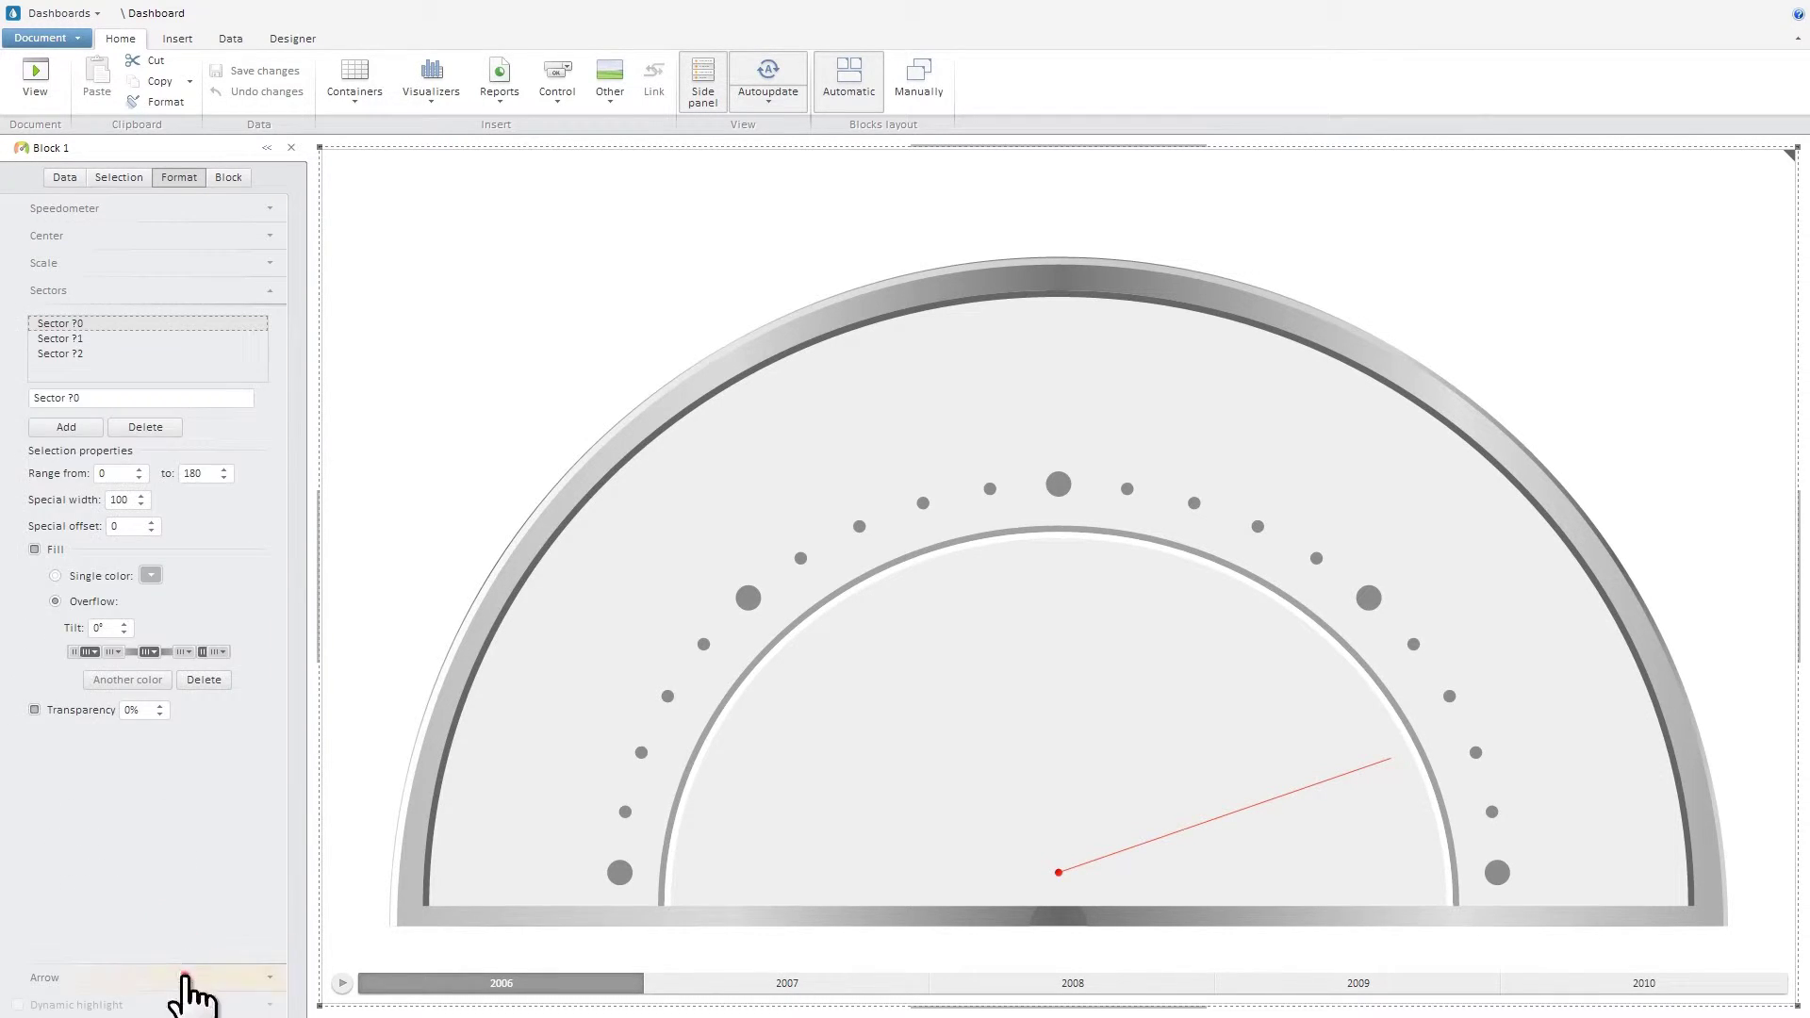
pyautogui.click(185, 978)
# Step: Turn off the fill of speedometer sectors ?0, ?1 and ?2
pyautogui.click(193, 290)
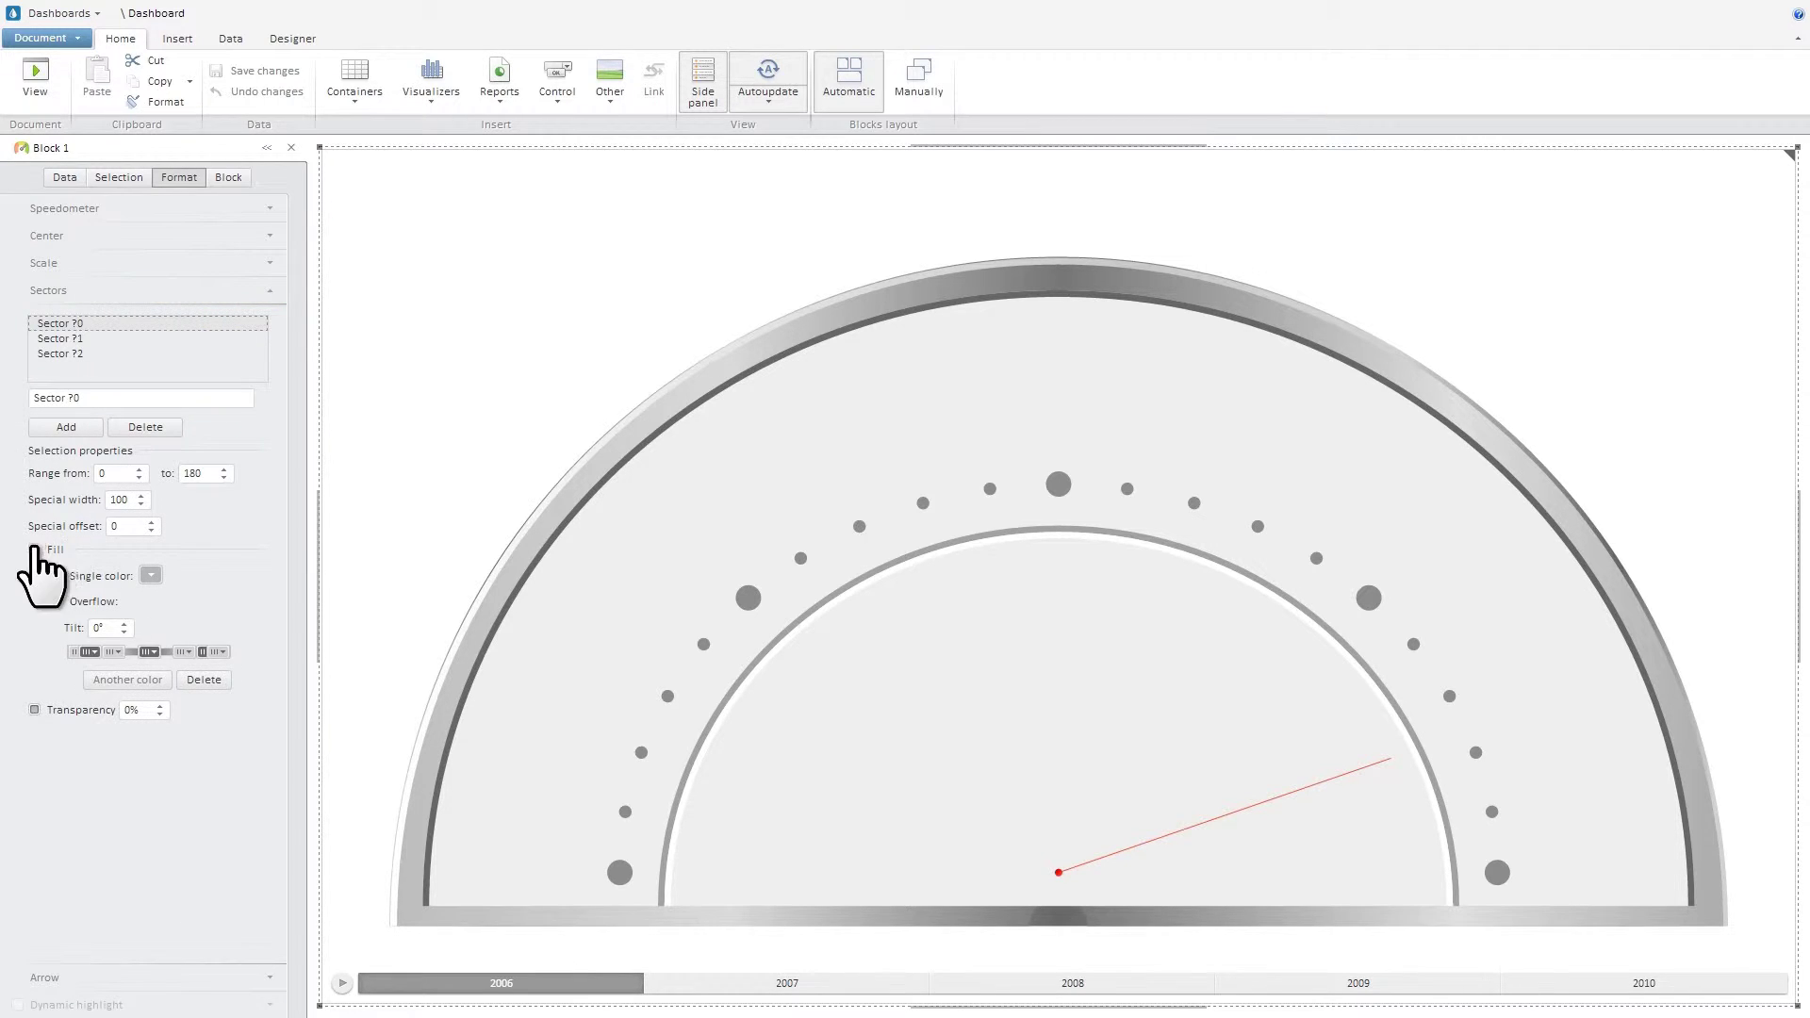
pyautogui.click(106, 340)
pyautogui.click(35, 549)
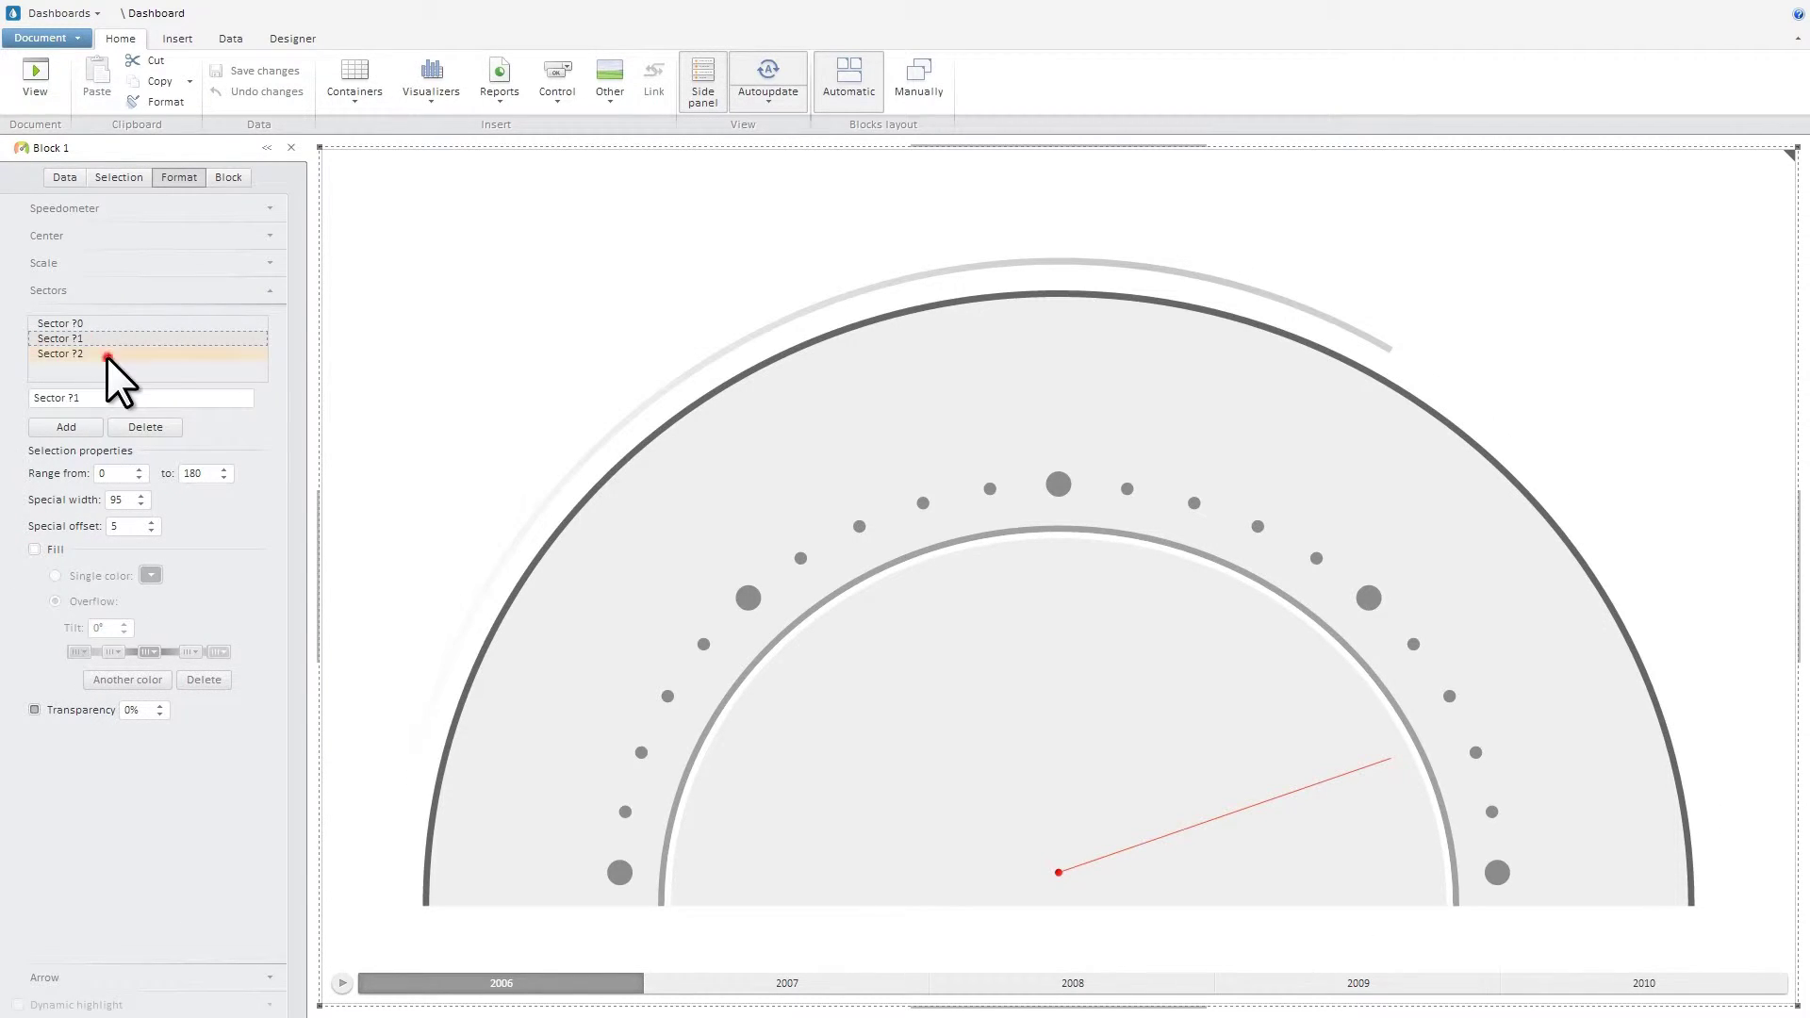
pyautogui.click(105, 354)
pyautogui.click(35, 550)
# Step: For Scale2 of the speedometer, set sector ?0 to range from 0 to 45 and fill it with RGB 255, 70, 40
pyautogui.click(190, 264)
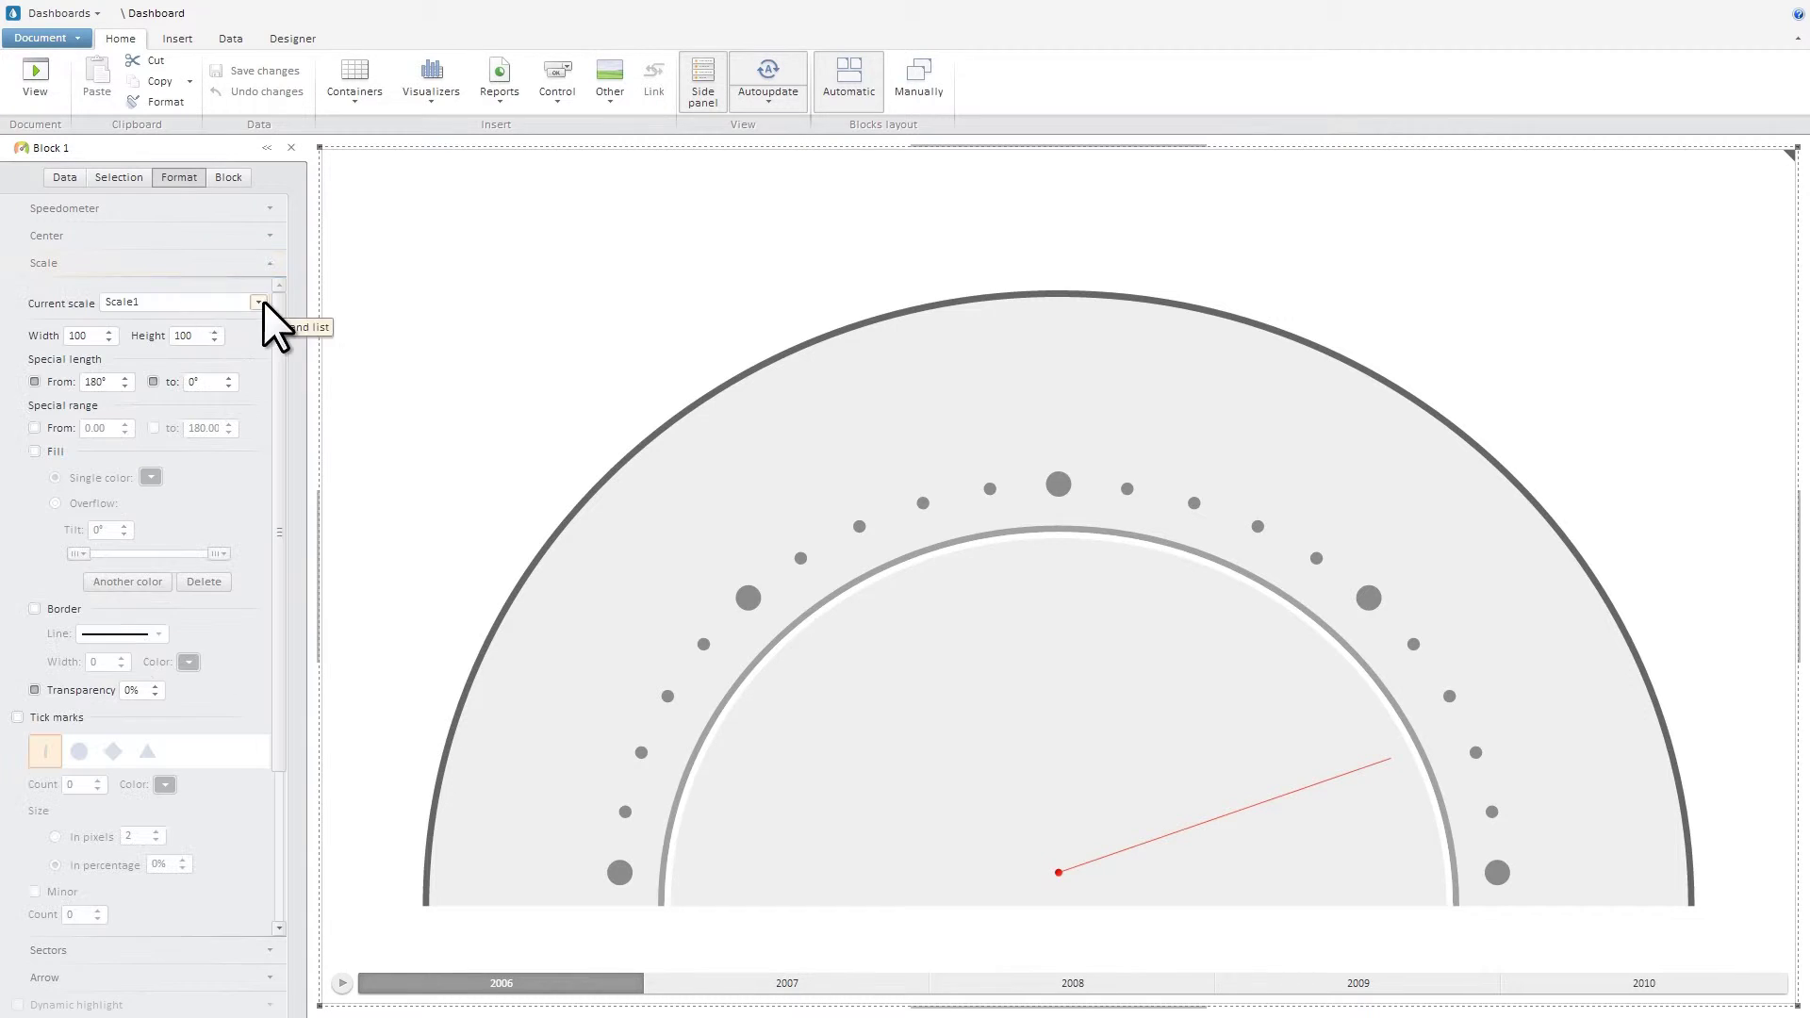
pyautogui.click(258, 302)
pyautogui.click(233, 348)
pyautogui.click(149, 950)
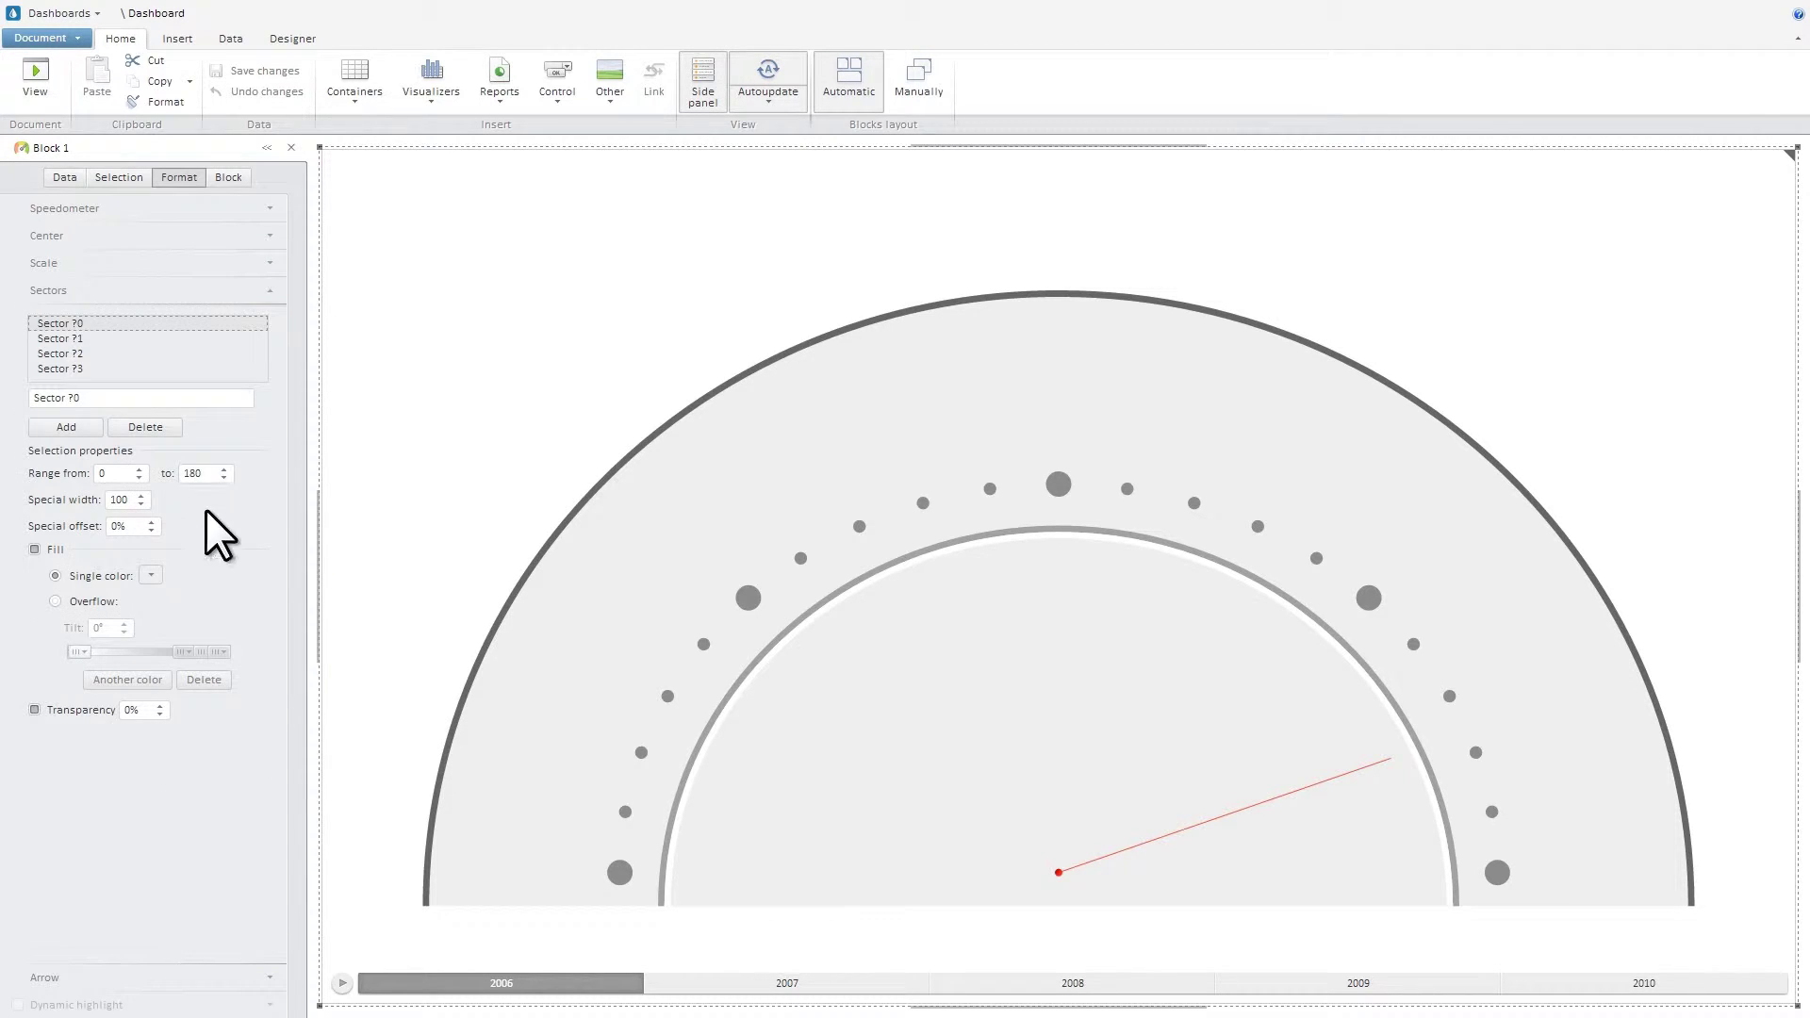
pyautogui.write('45')
pyautogui.click(150, 575)
pyautogui.click(403, 610)
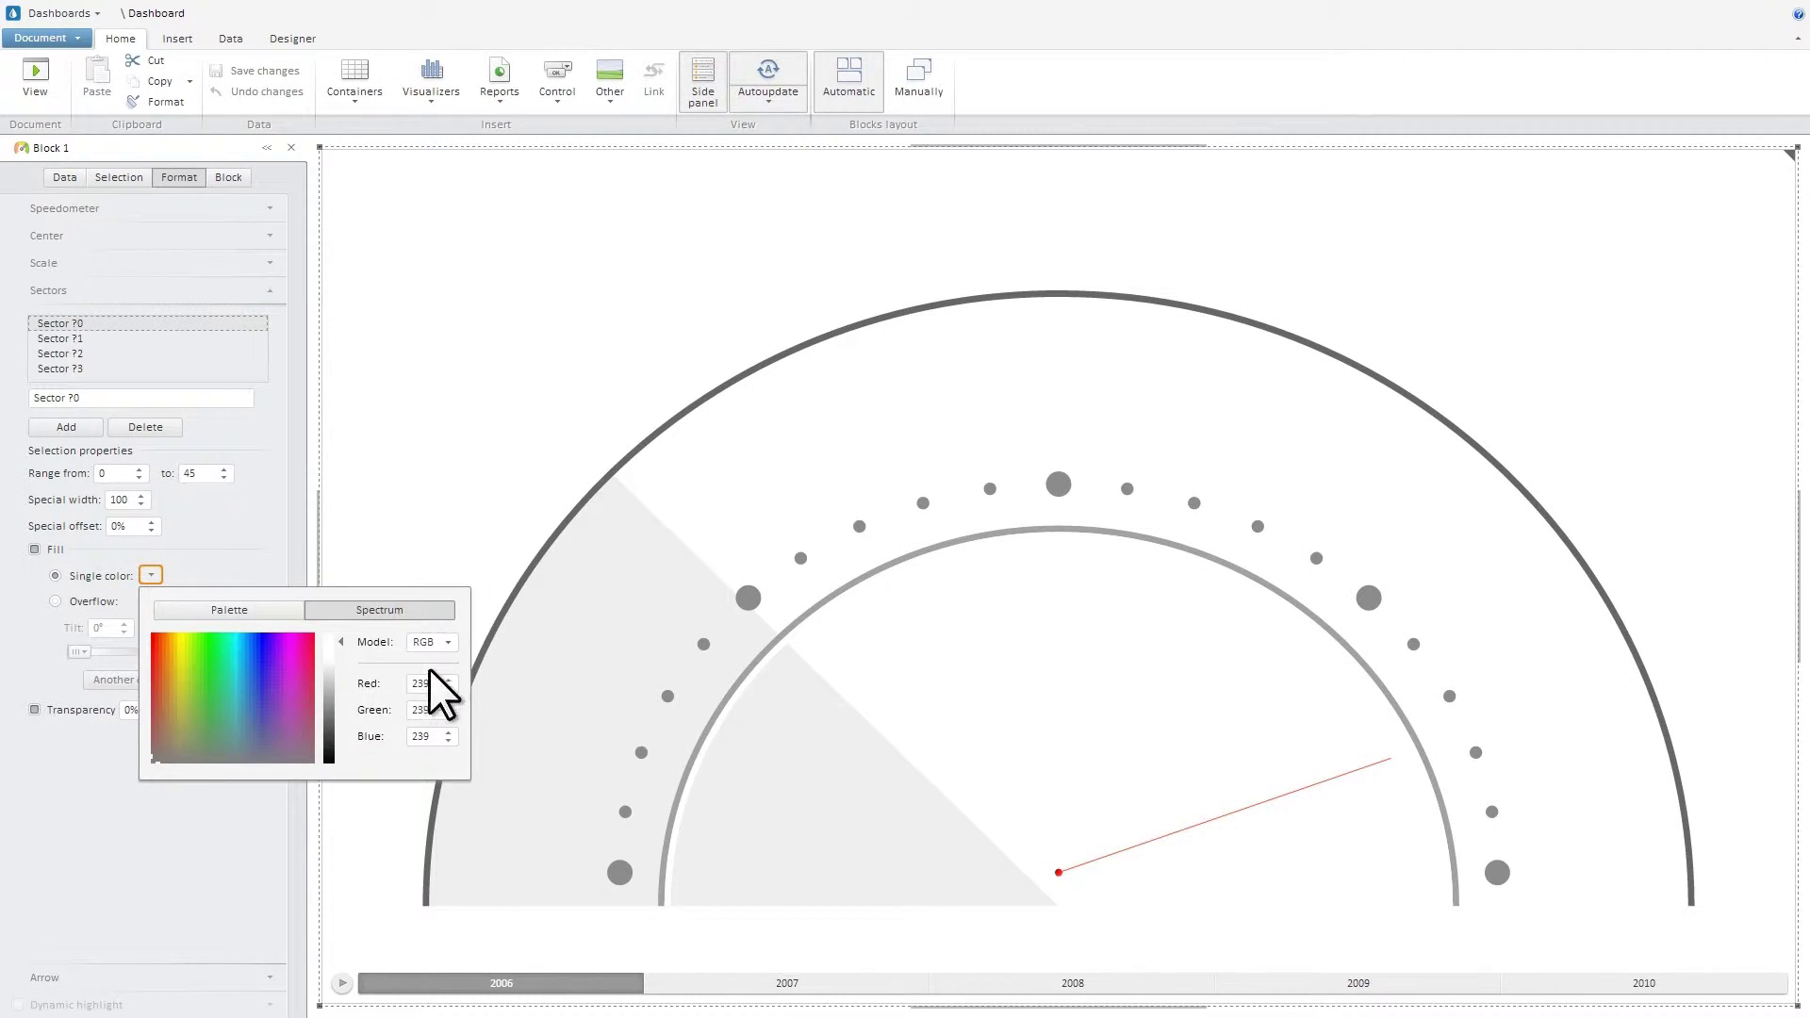
pyautogui.moveTo(433, 711); pyautogui.dragTo(387, 750)
pyautogui.write('8734')
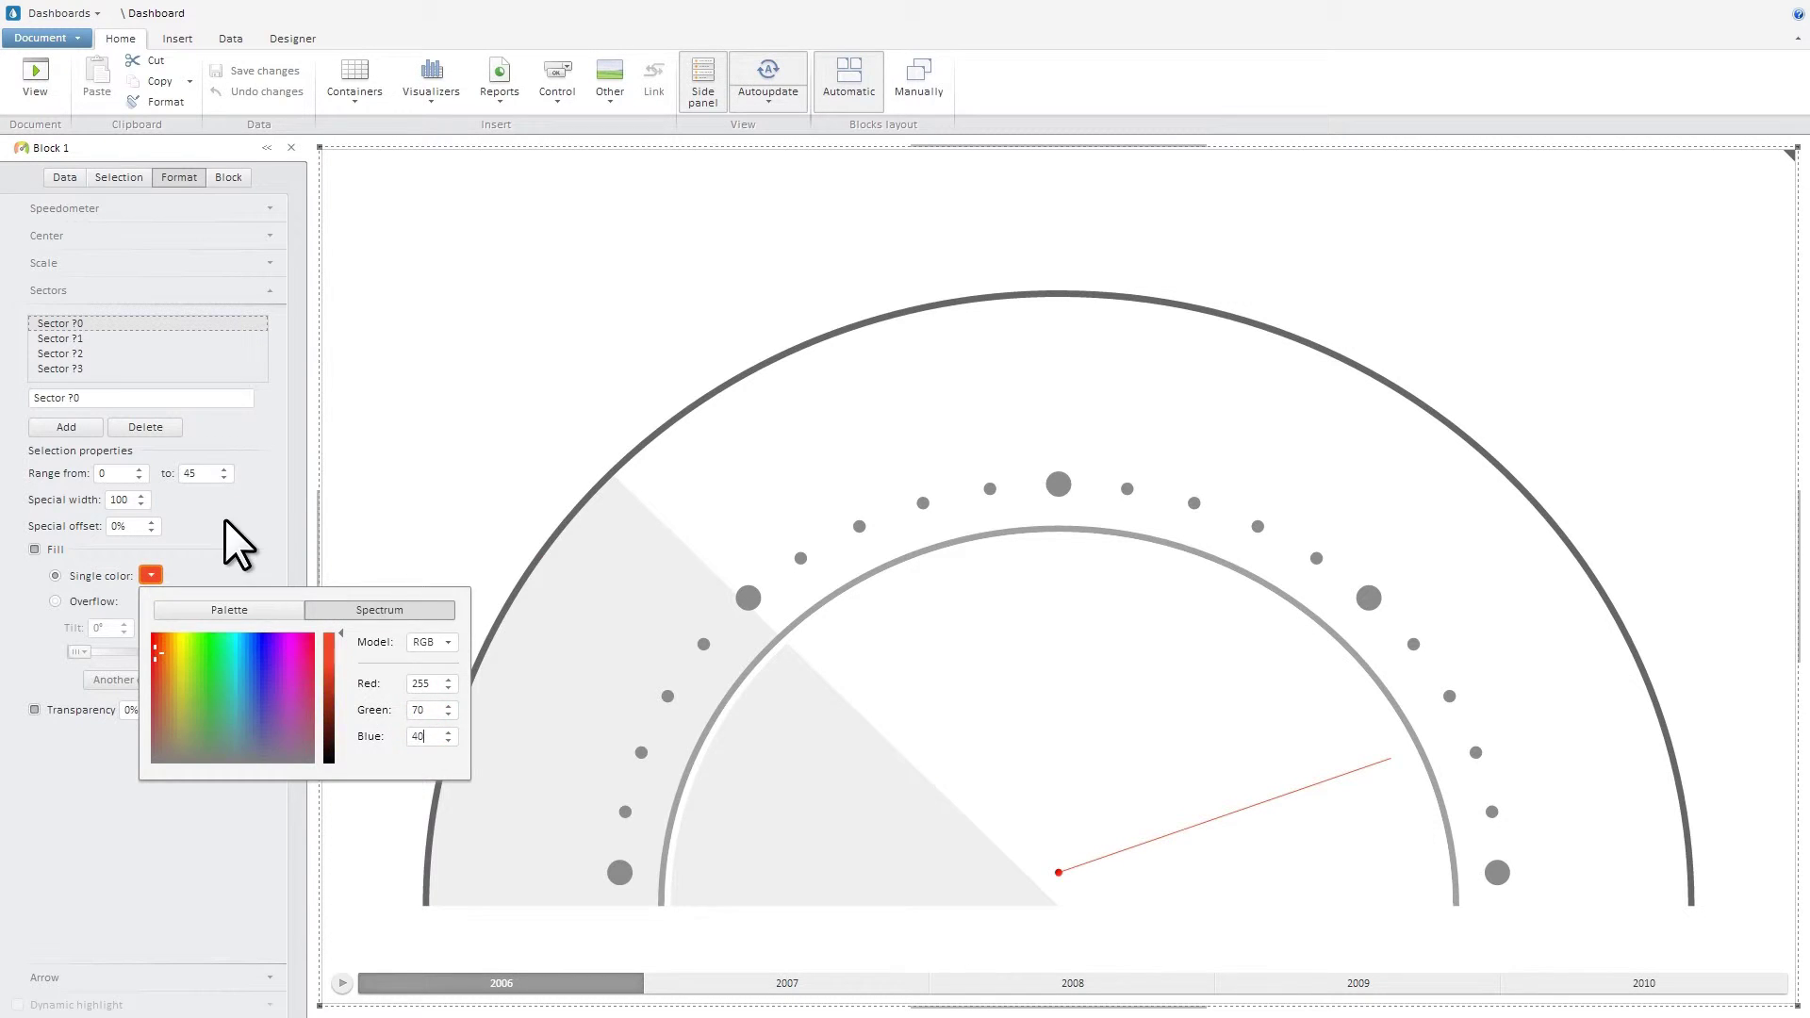
pyautogui.click(225, 518)
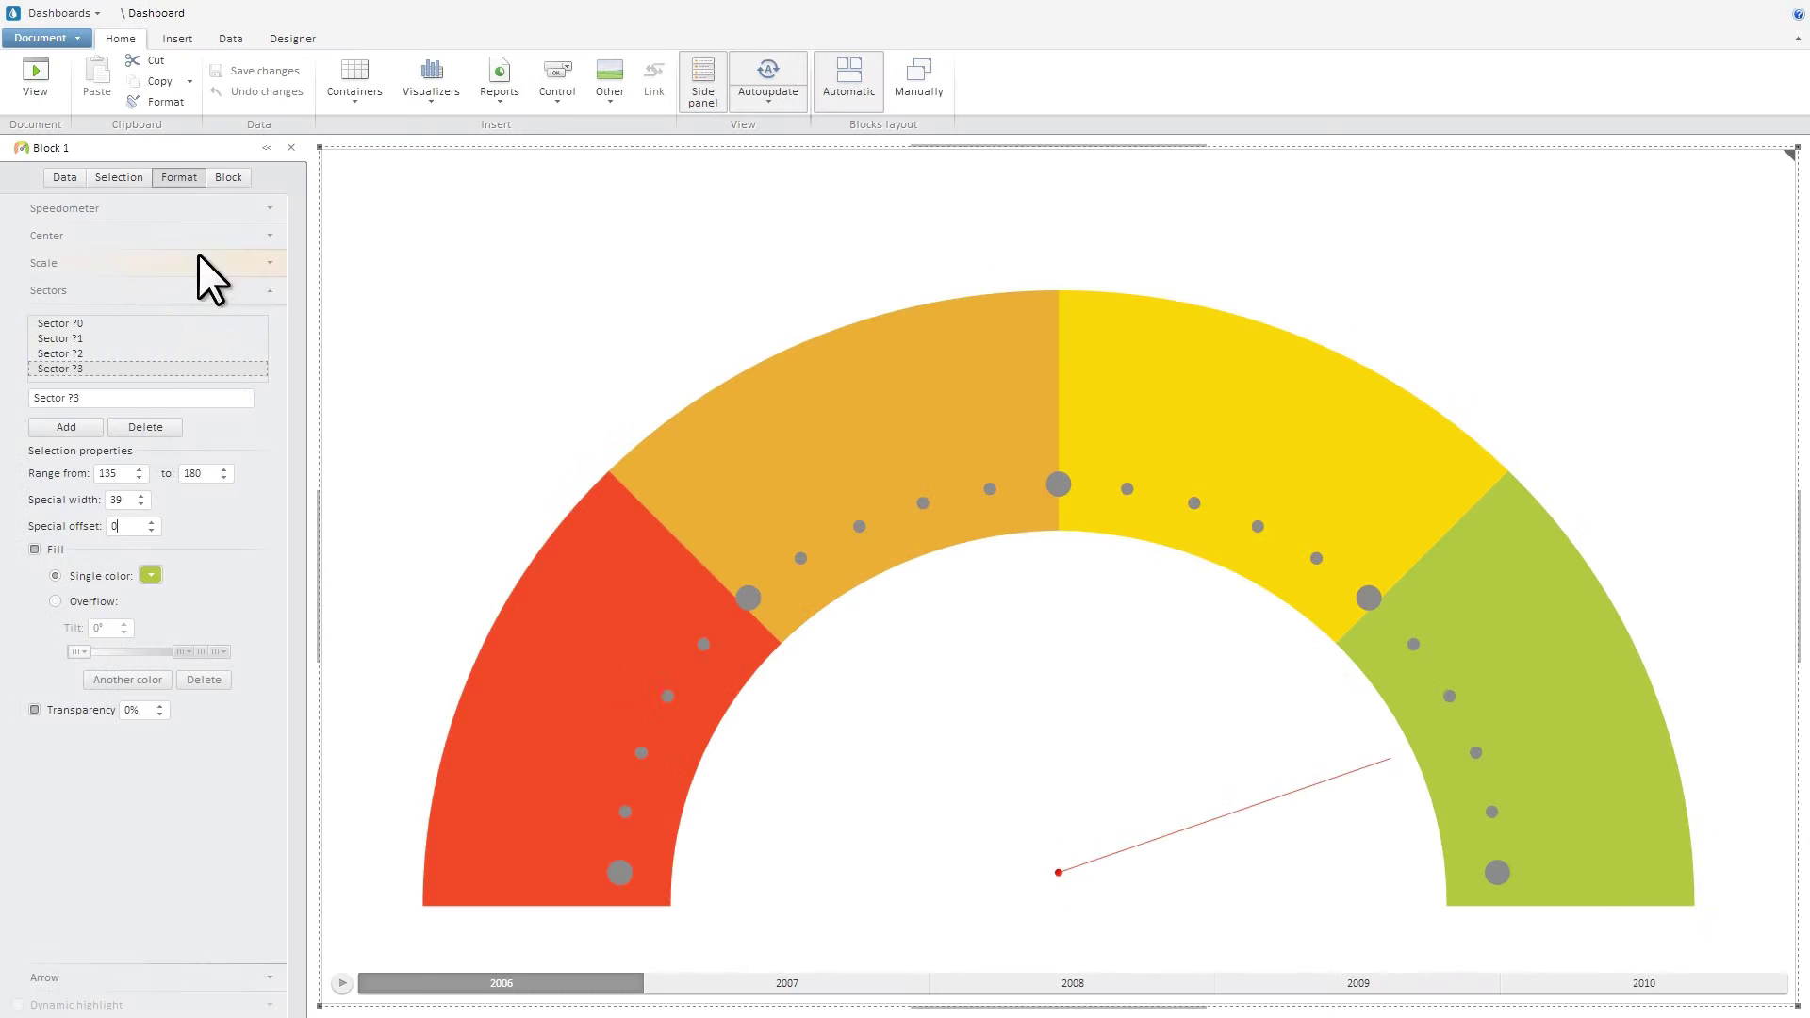
# Step: Show the current value index at the speedometer's center and turn off its border
pyautogui.click(193, 238)
pyautogui.click(17, 688)
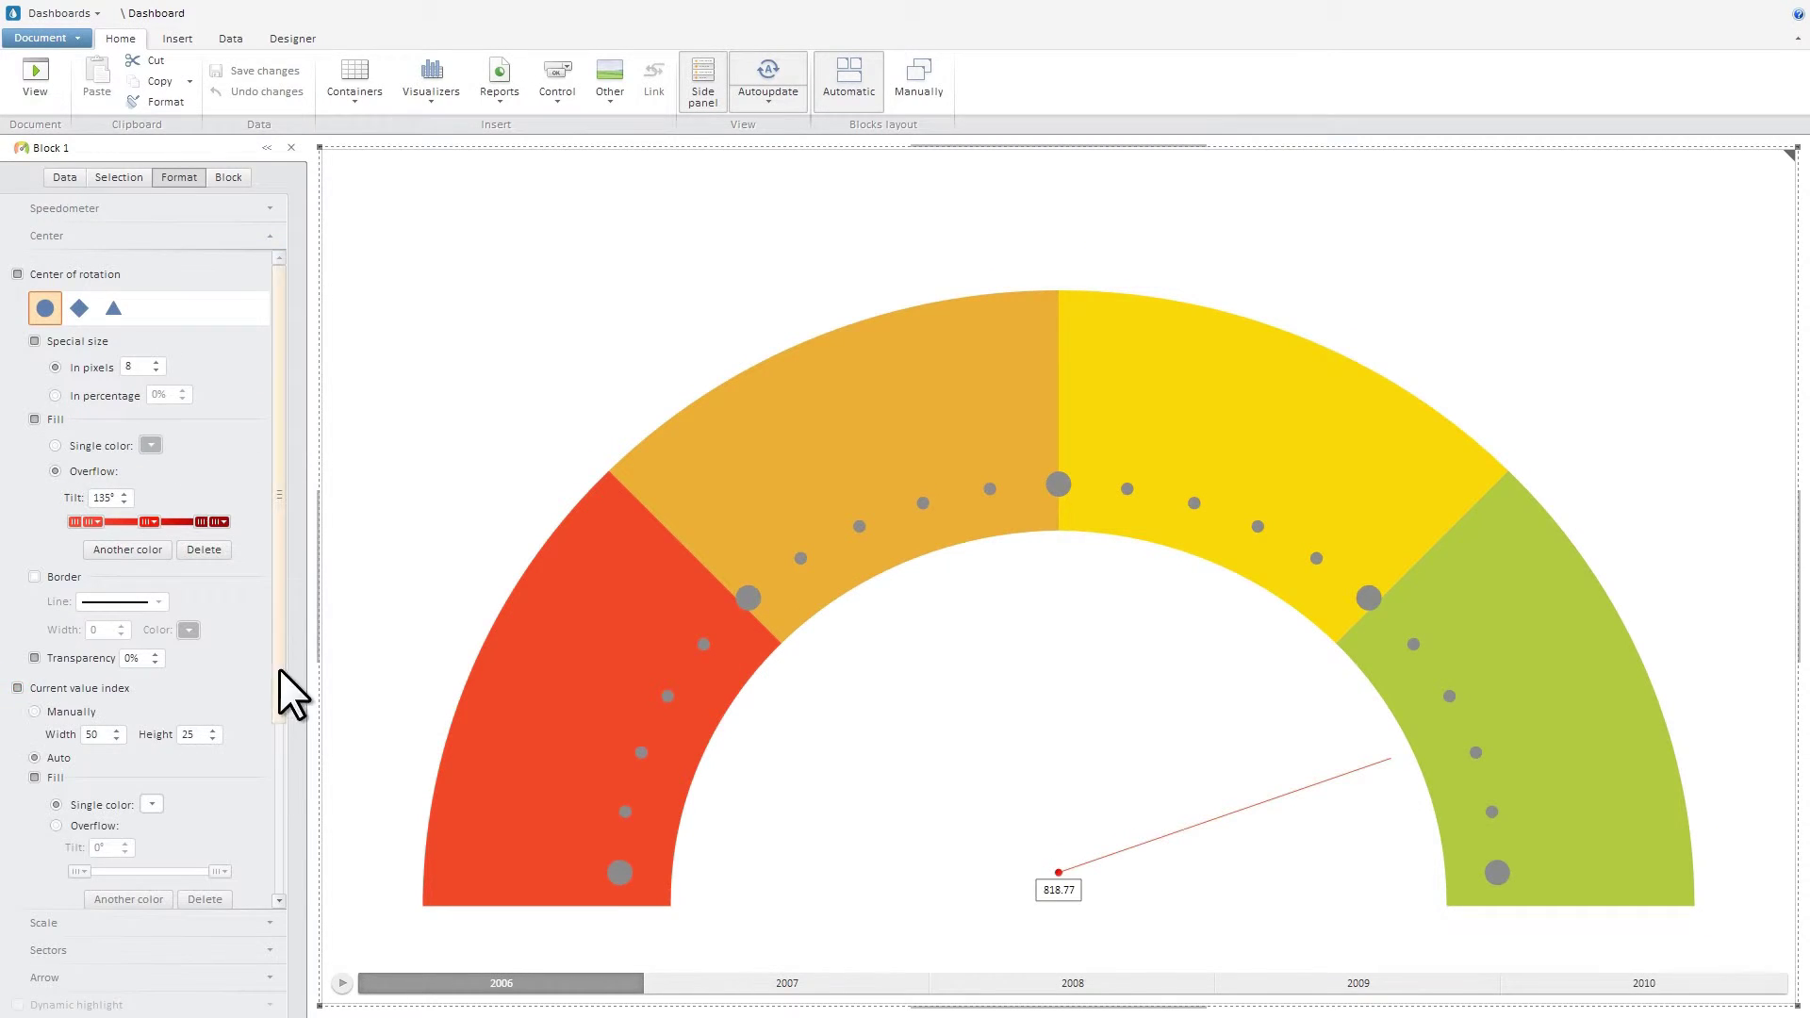
pyautogui.moveTo(279, 670); pyautogui.dragTo(267, 841)
pyautogui.click(33, 682)
# Step: Format the current value index font as size 16, black and bold
pyautogui.click(98, 834)
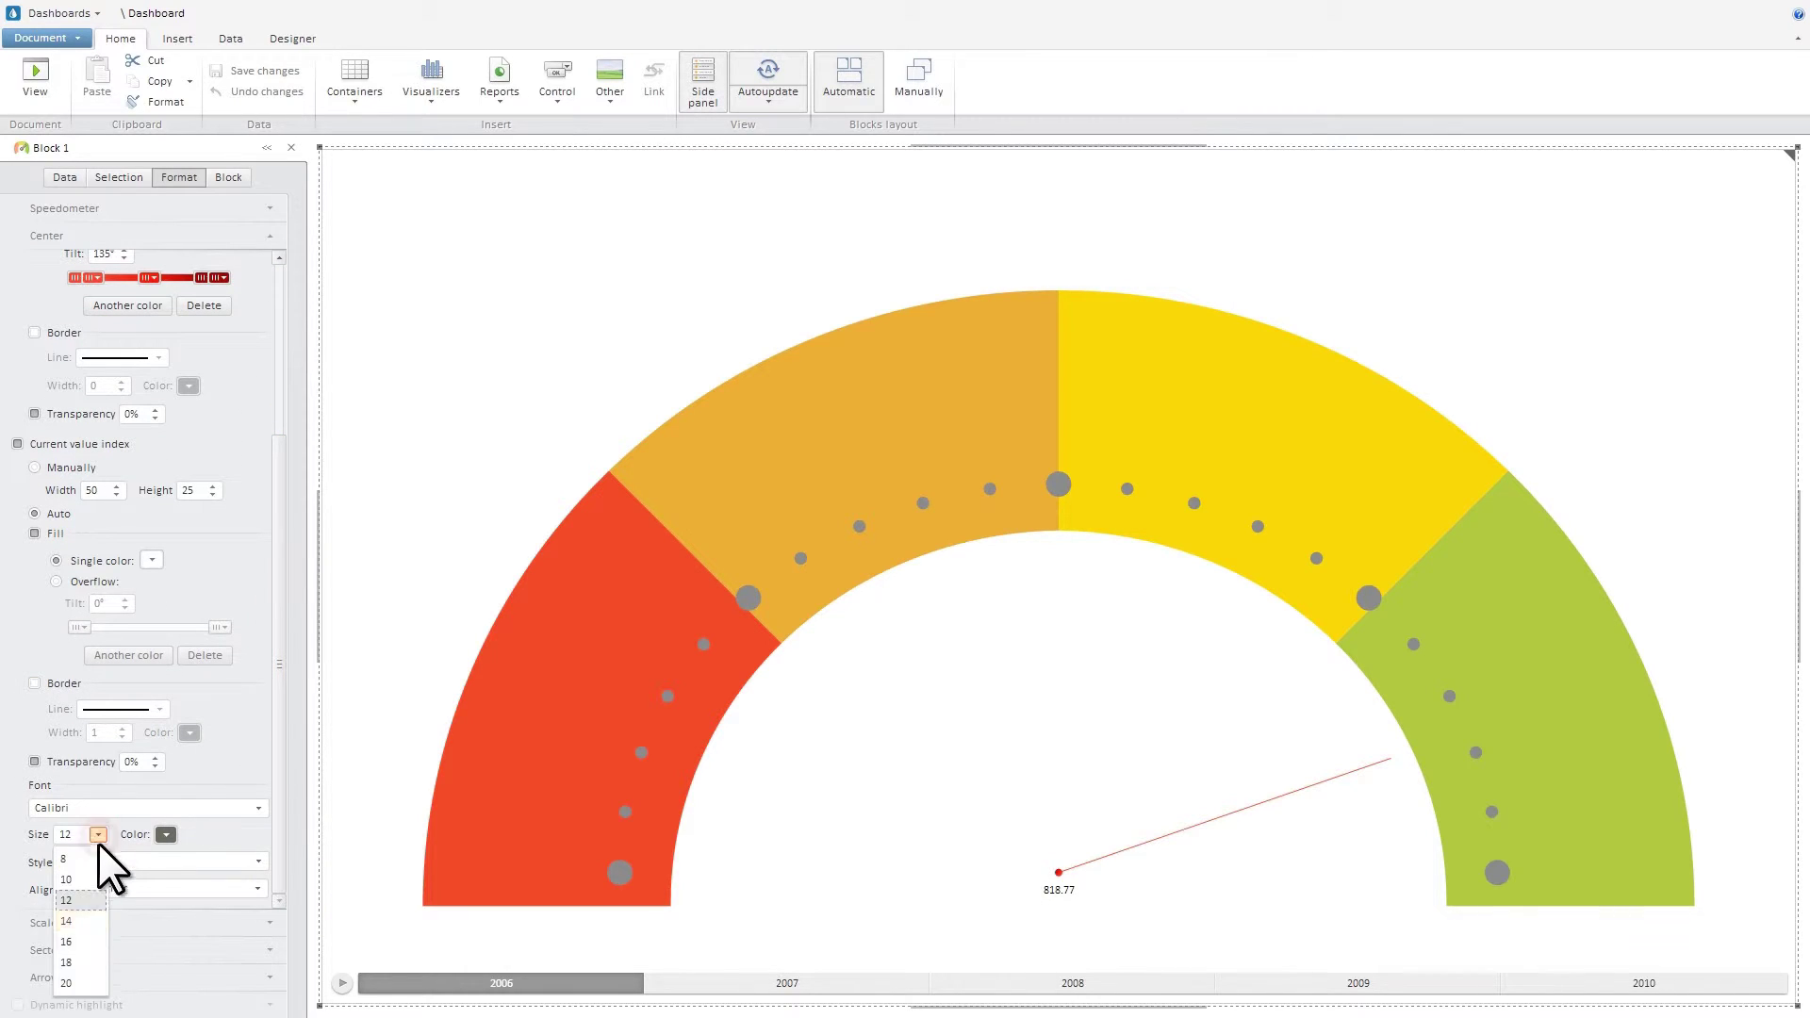
pyautogui.click(87, 941)
pyautogui.click(165, 834)
pyautogui.click(244, 724)
pyautogui.click(256, 858)
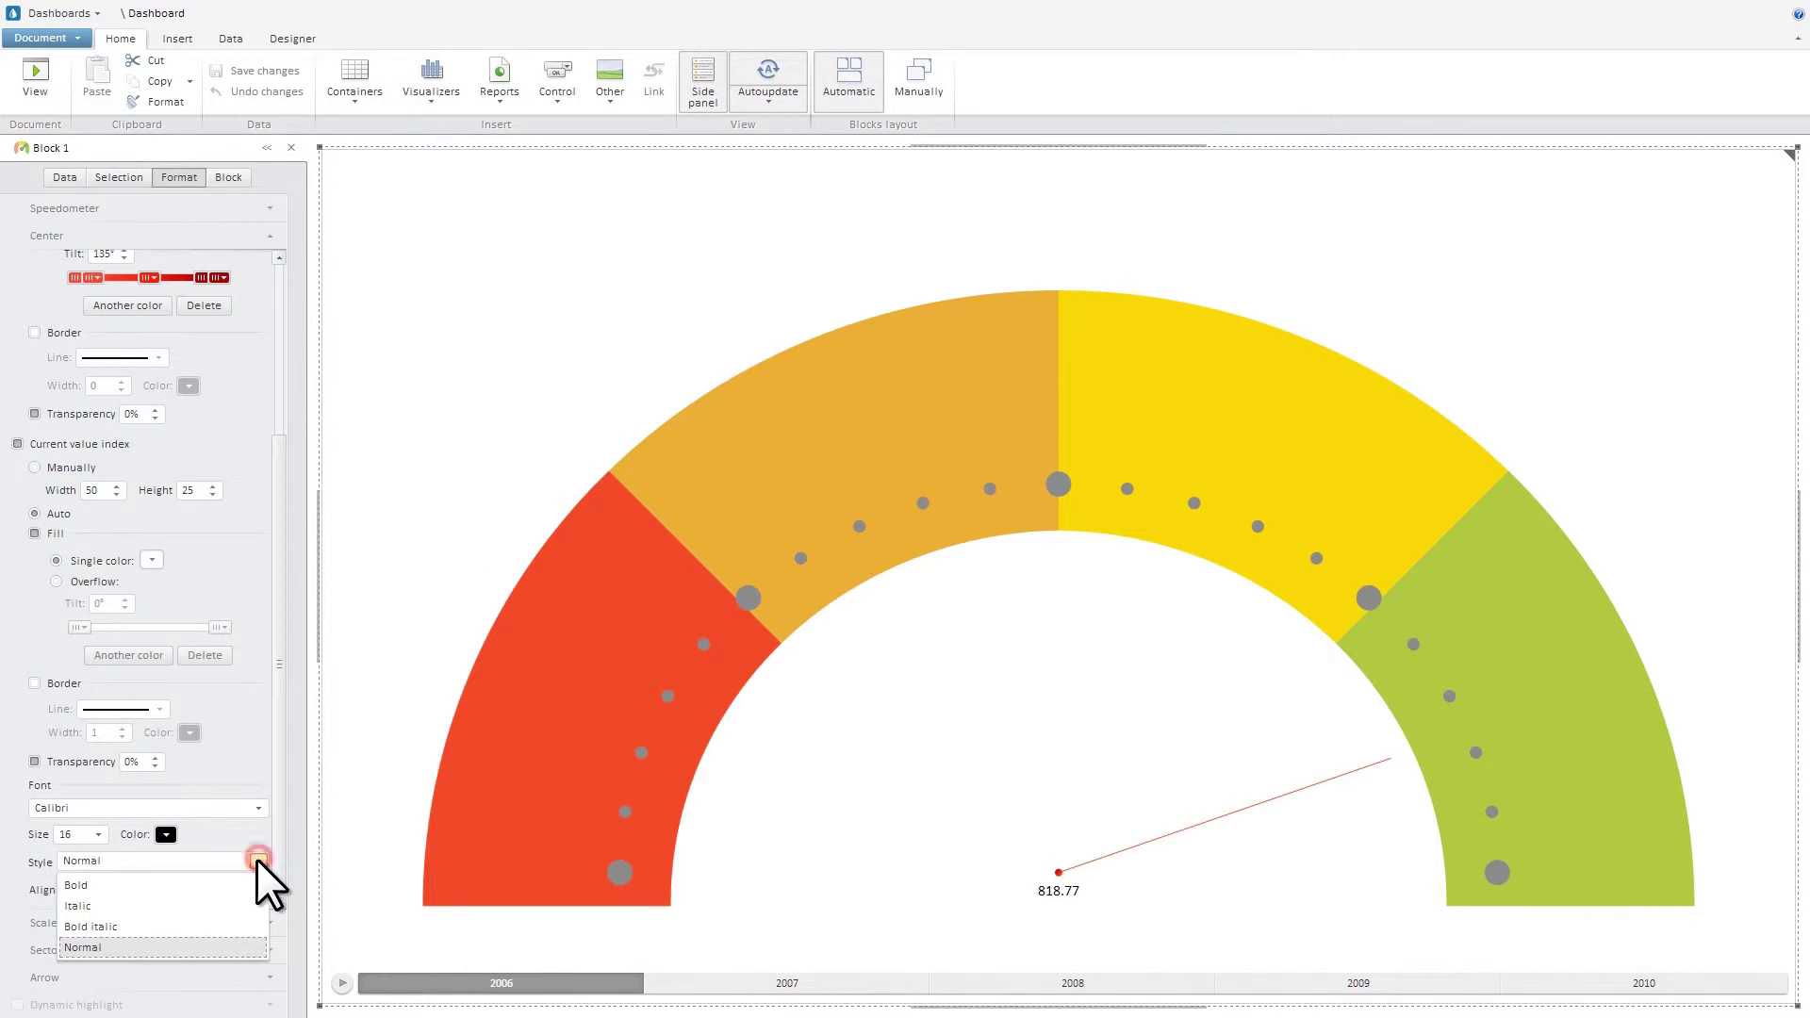
pyautogui.click(234, 884)
# Step: Set the dynamic highlight color of the speedometer's Scale3 to black
pyautogui.click(211, 922)
pyautogui.click(258, 301)
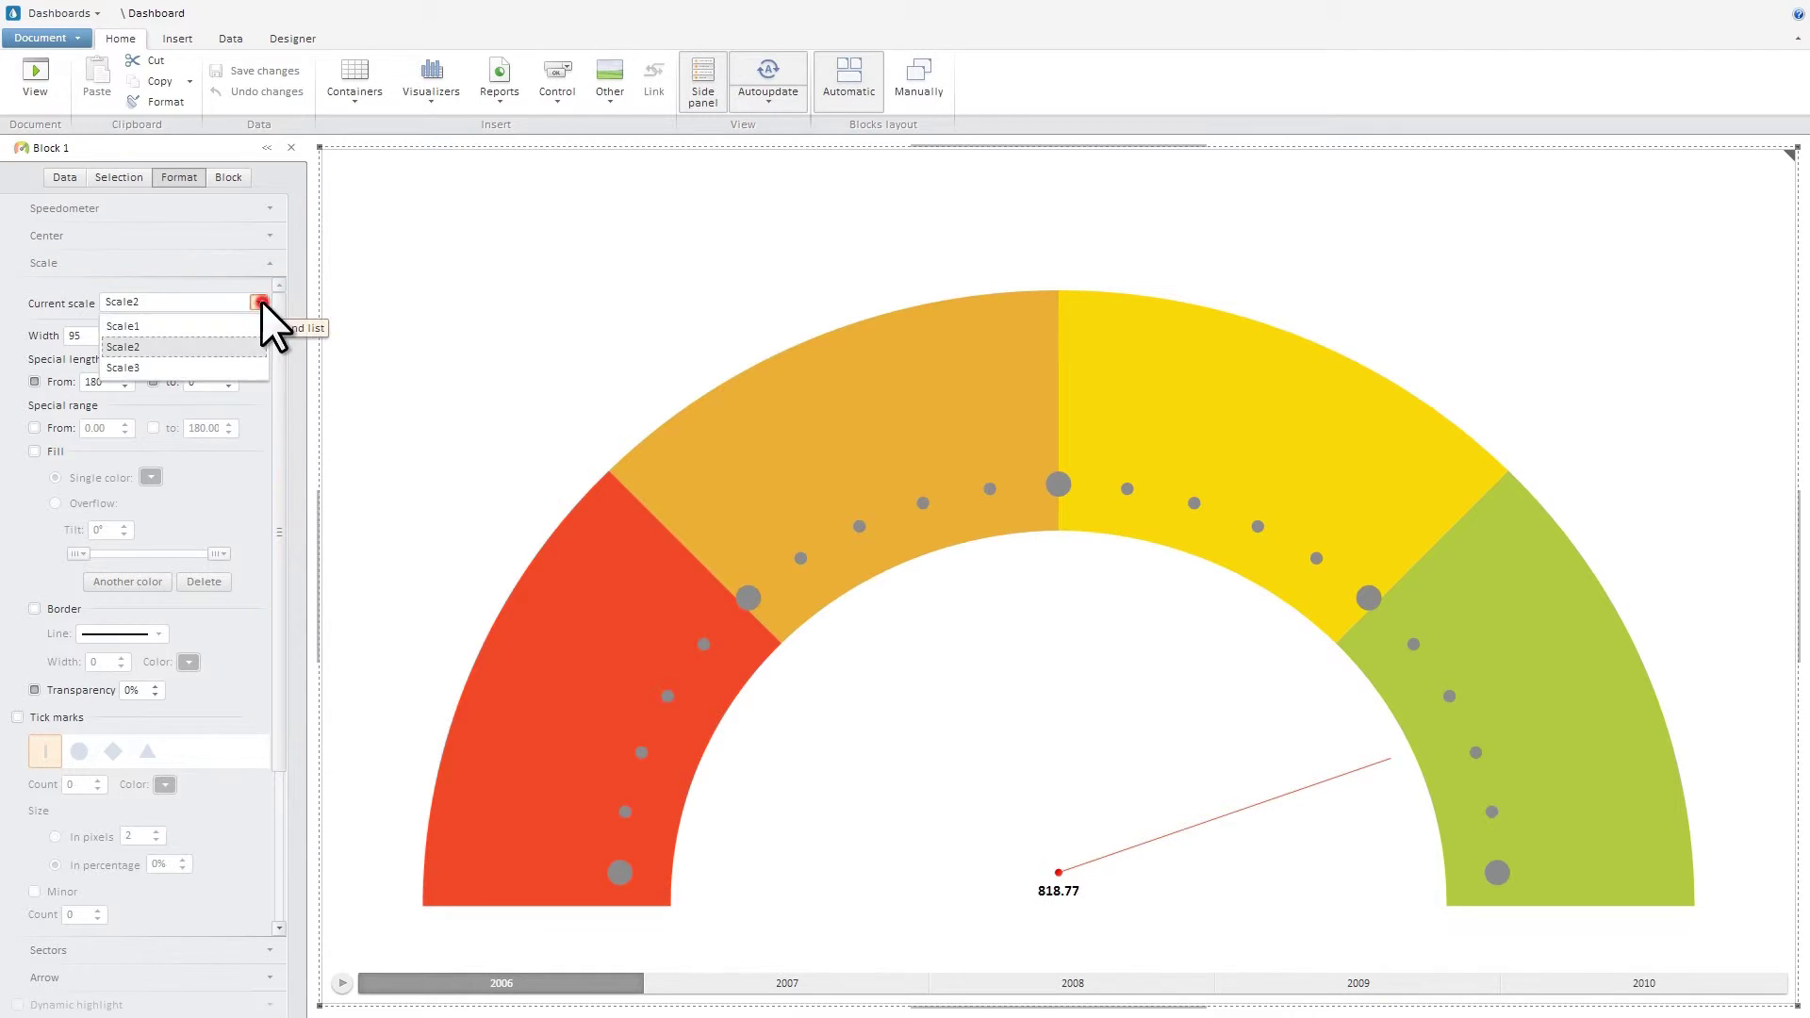
pyautogui.click(247, 370)
pyautogui.click(231, 1001)
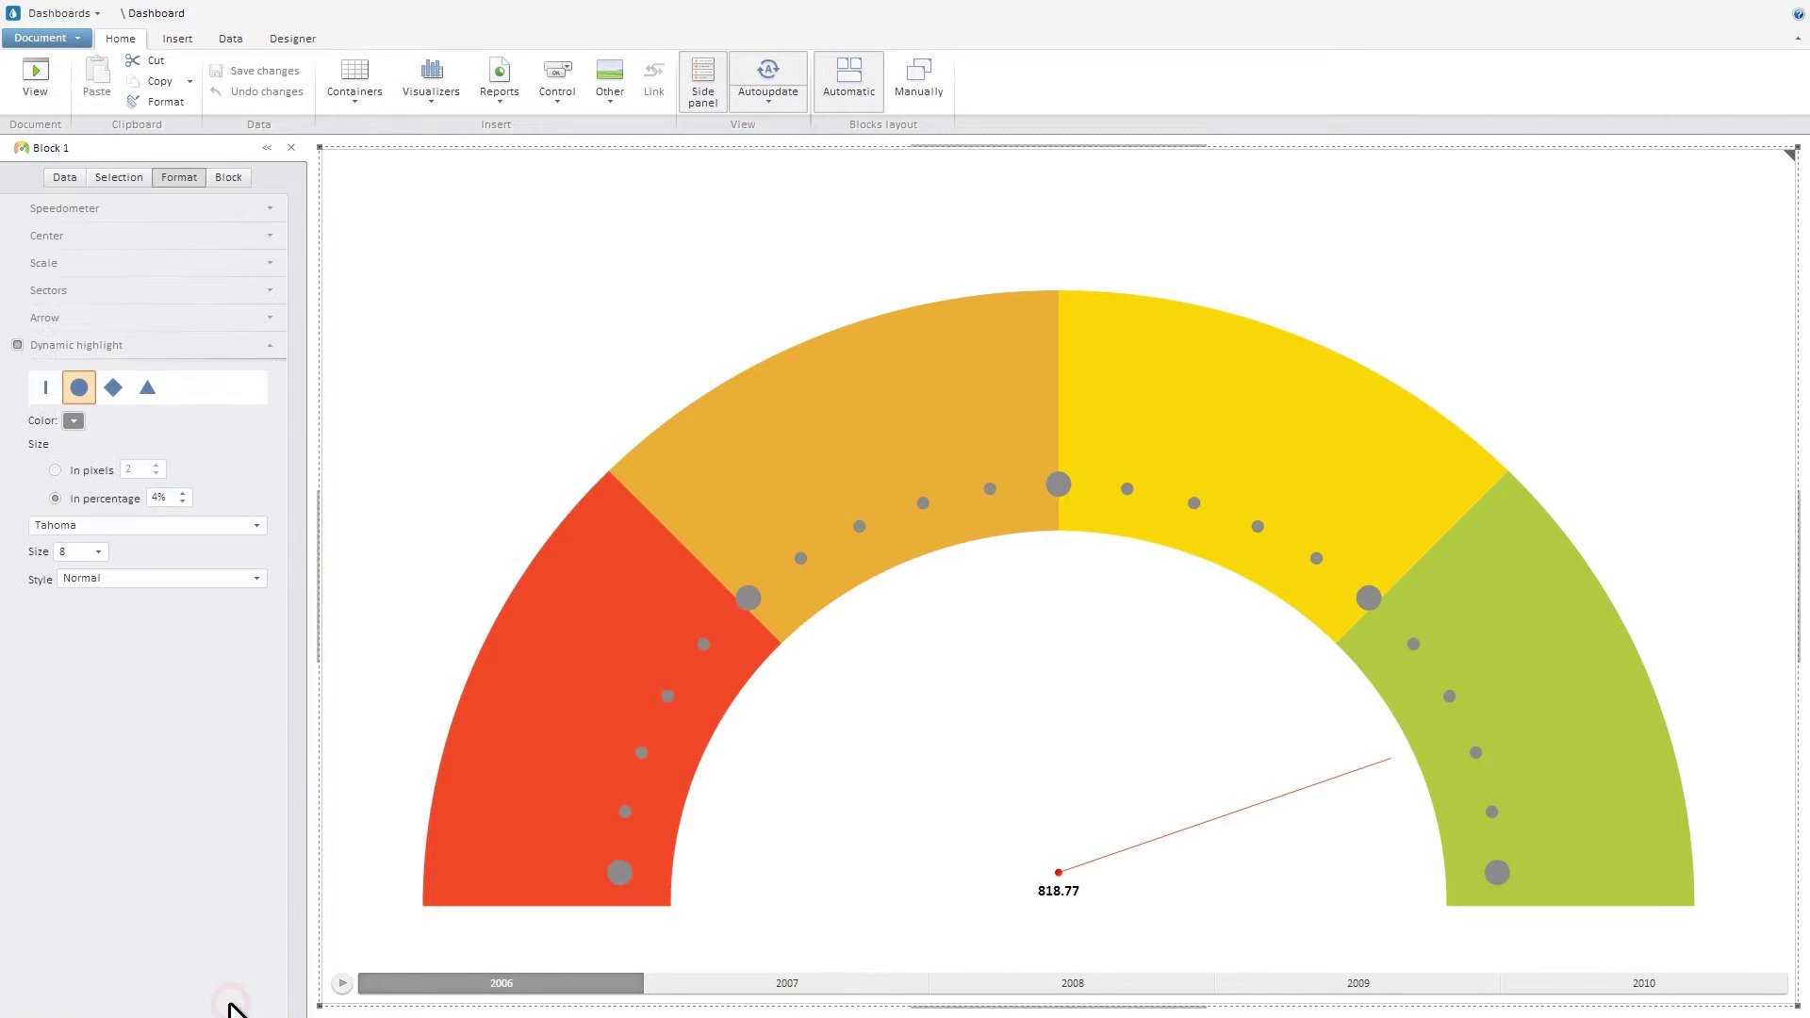
pyautogui.click(74, 420)
pyautogui.click(130, 645)
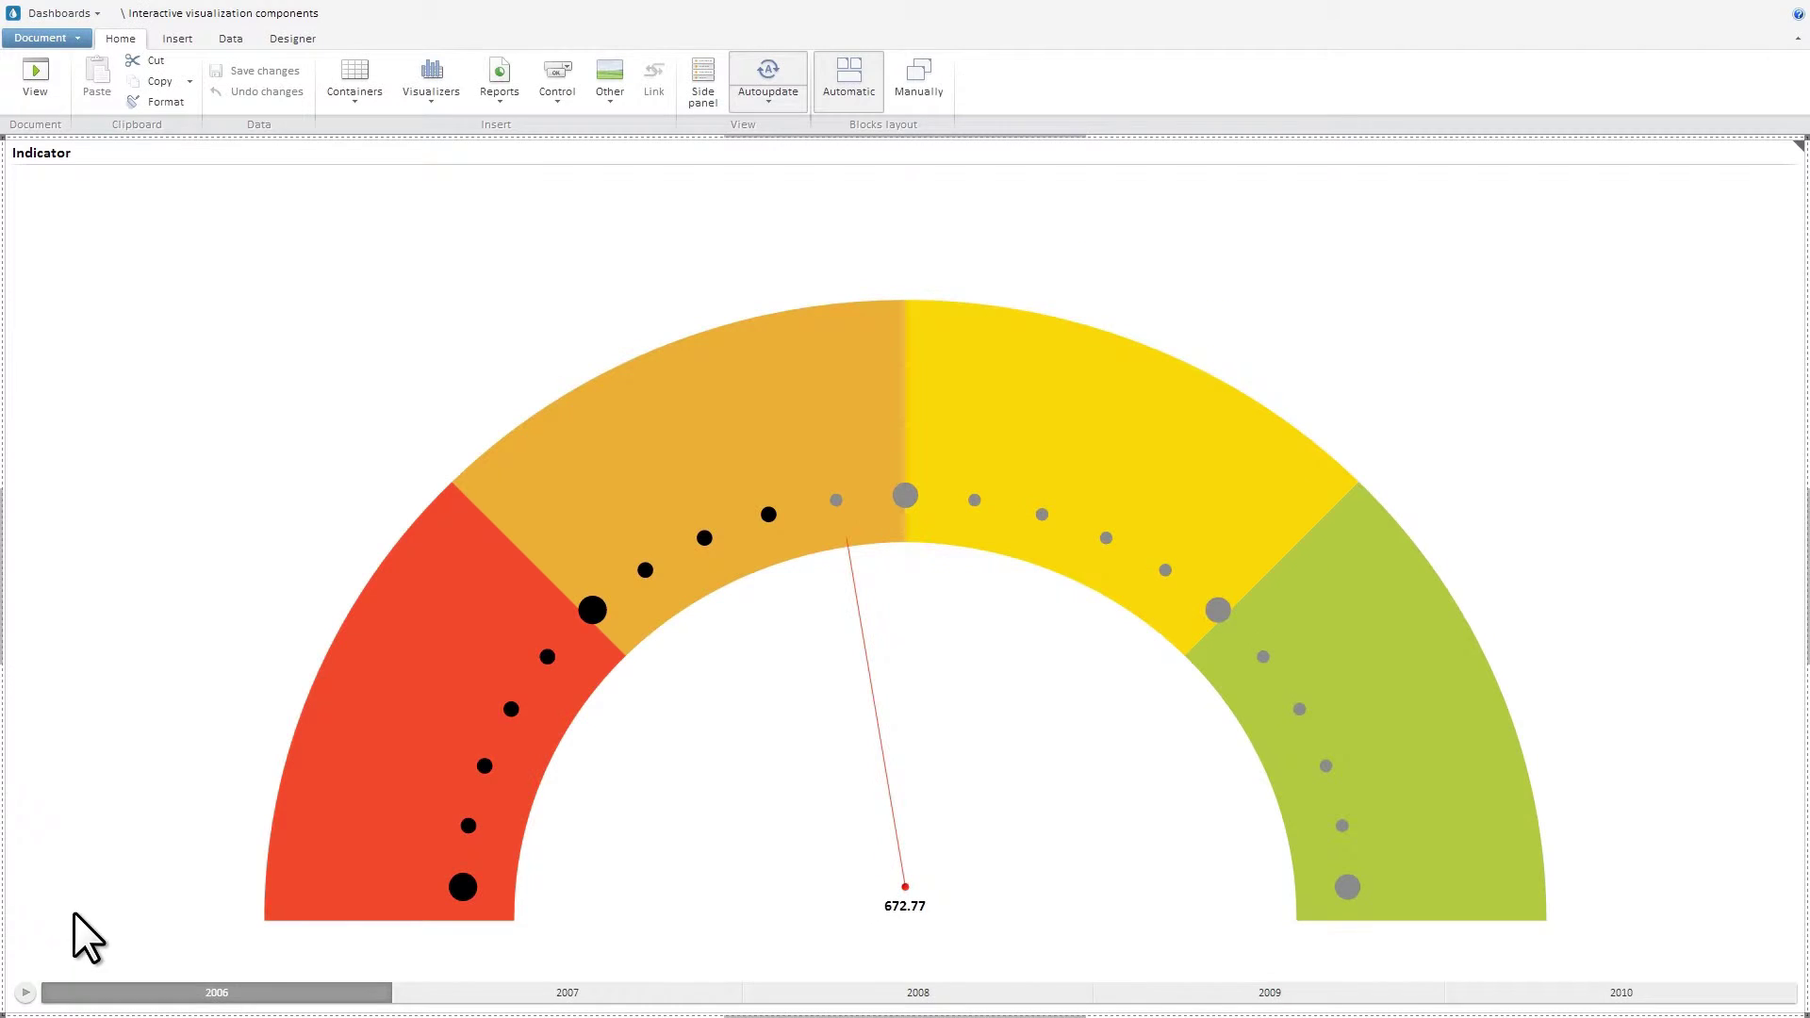
# Step: Play the maximized Indicator block's timeline from 2006, and restore the block to its normal size
pyautogui.click(25, 994)
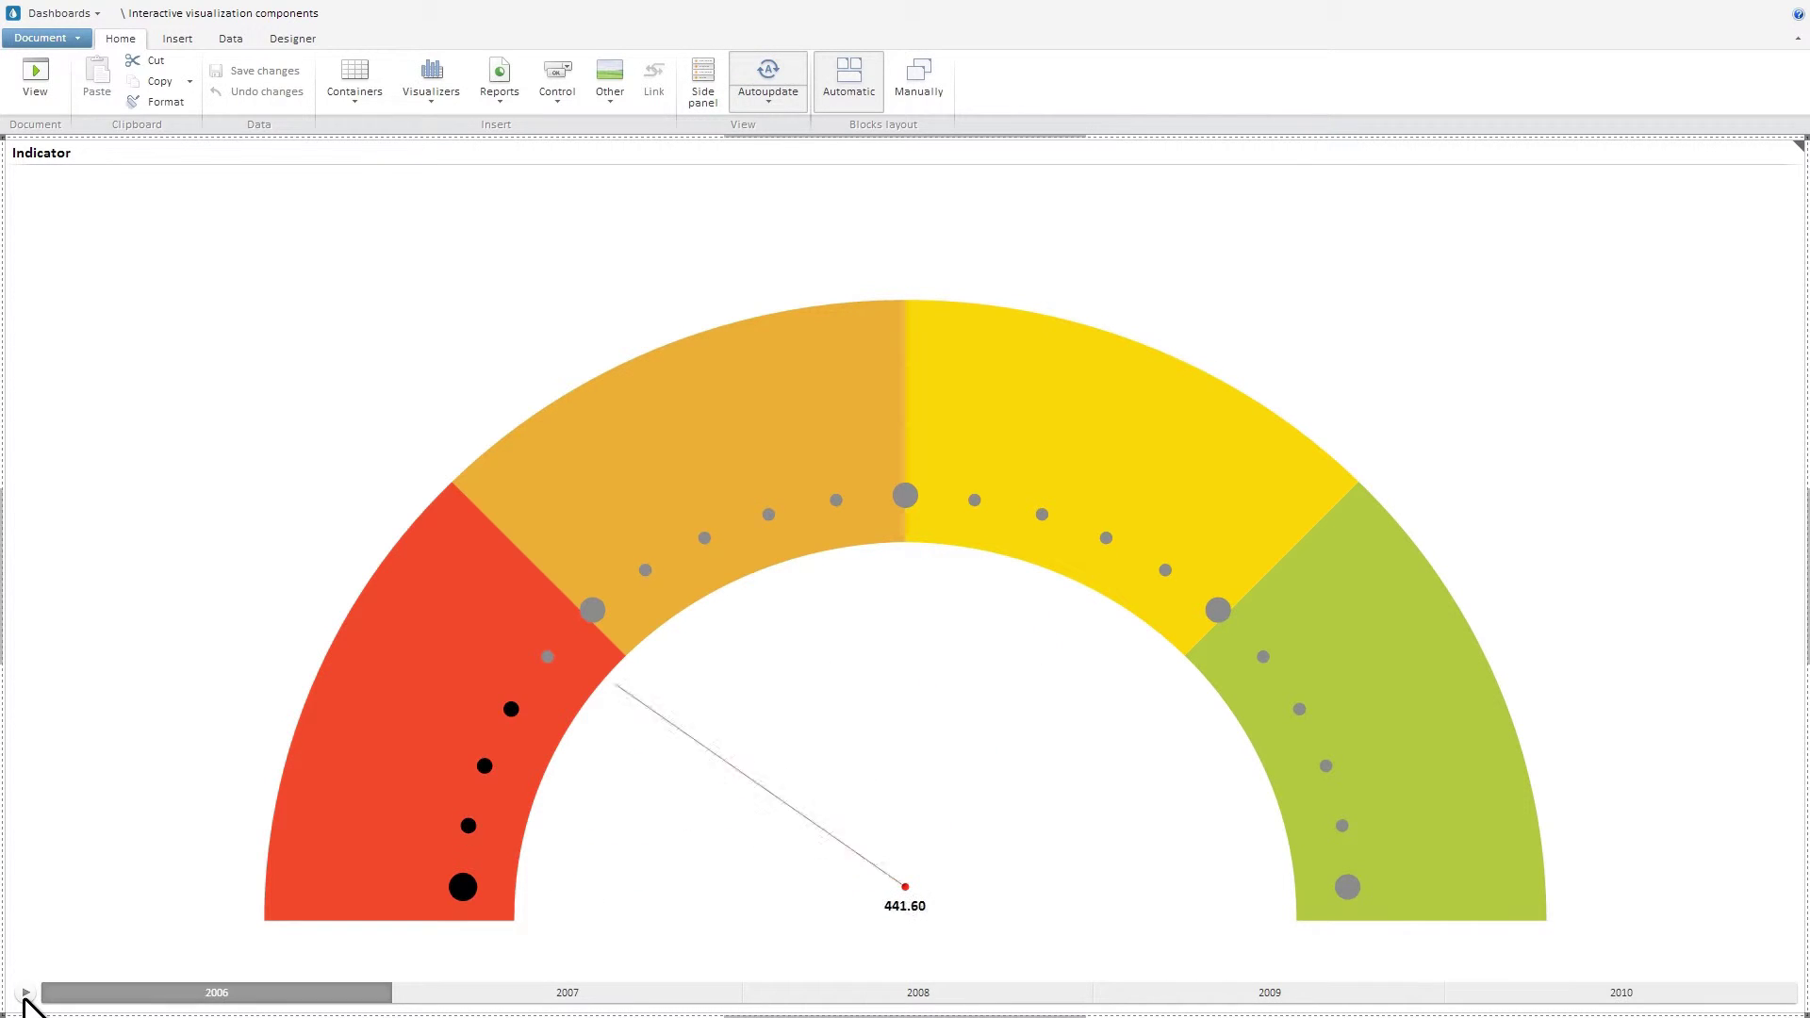
pyautogui.click(1784, 153)
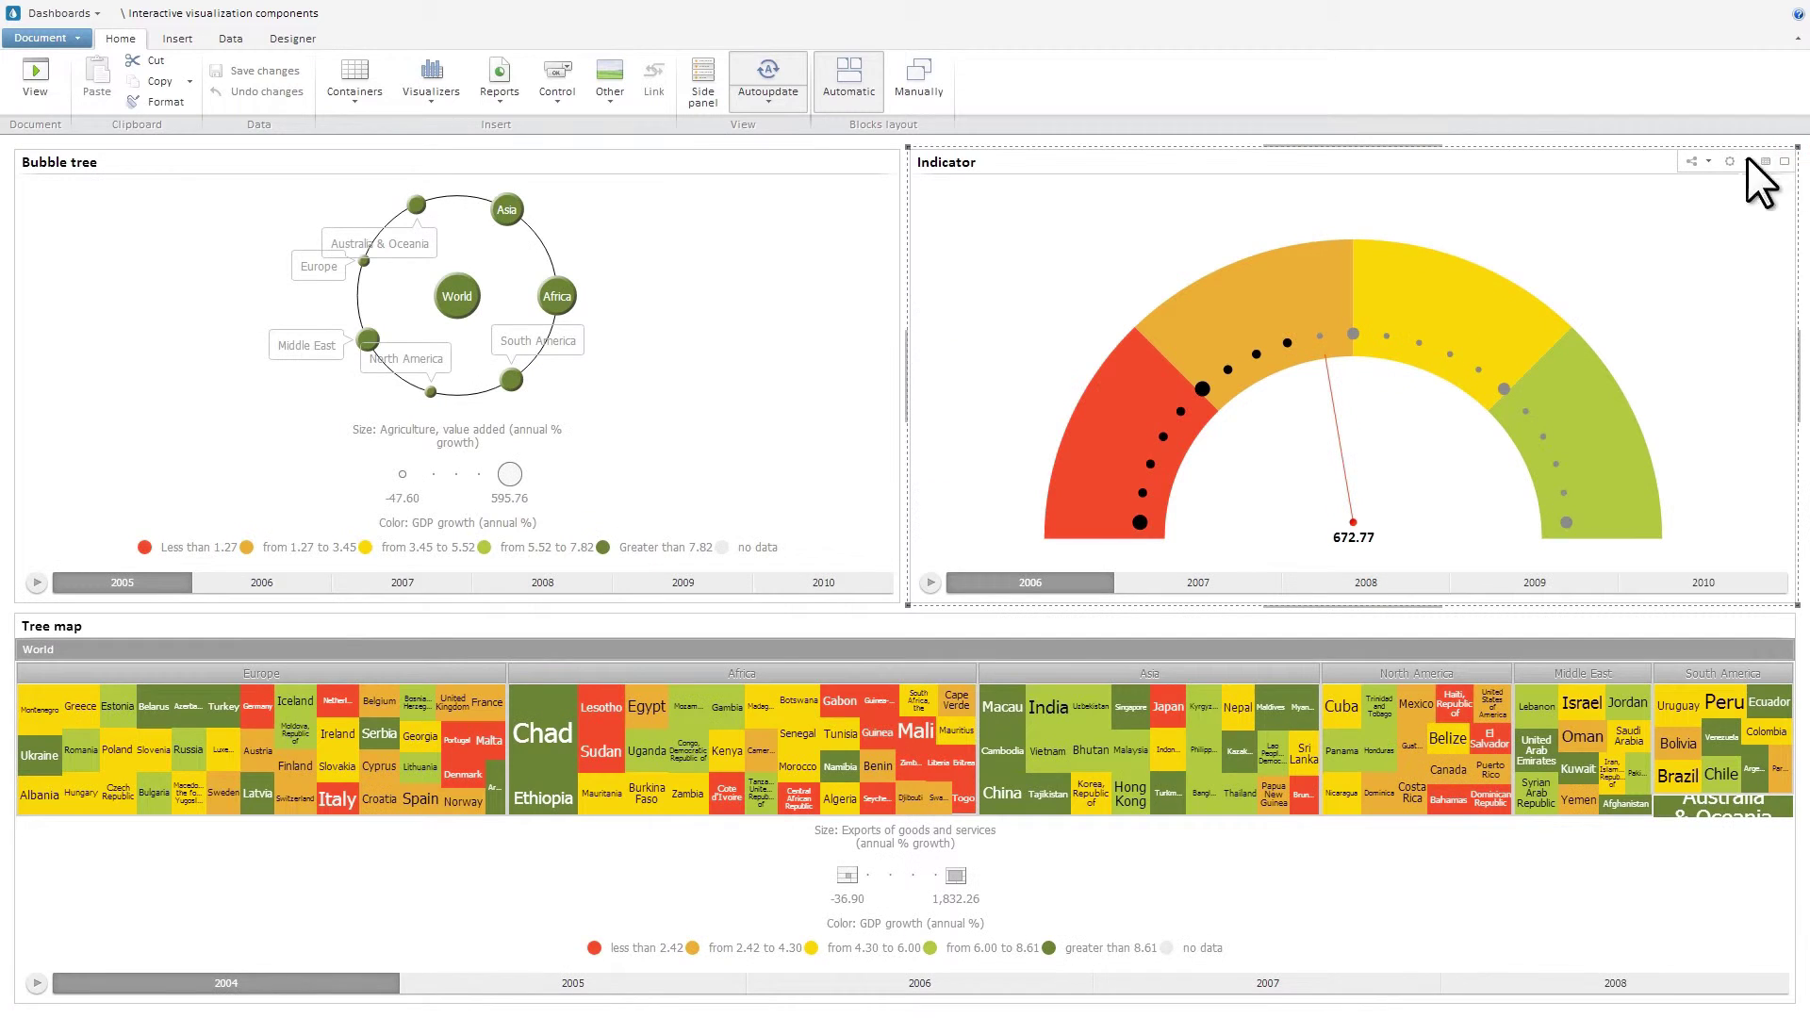
# Step: Explore the Middle East, North America and South America branches of the maximized Bubble tree and play its timeline
pyautogui.click(890, 164)
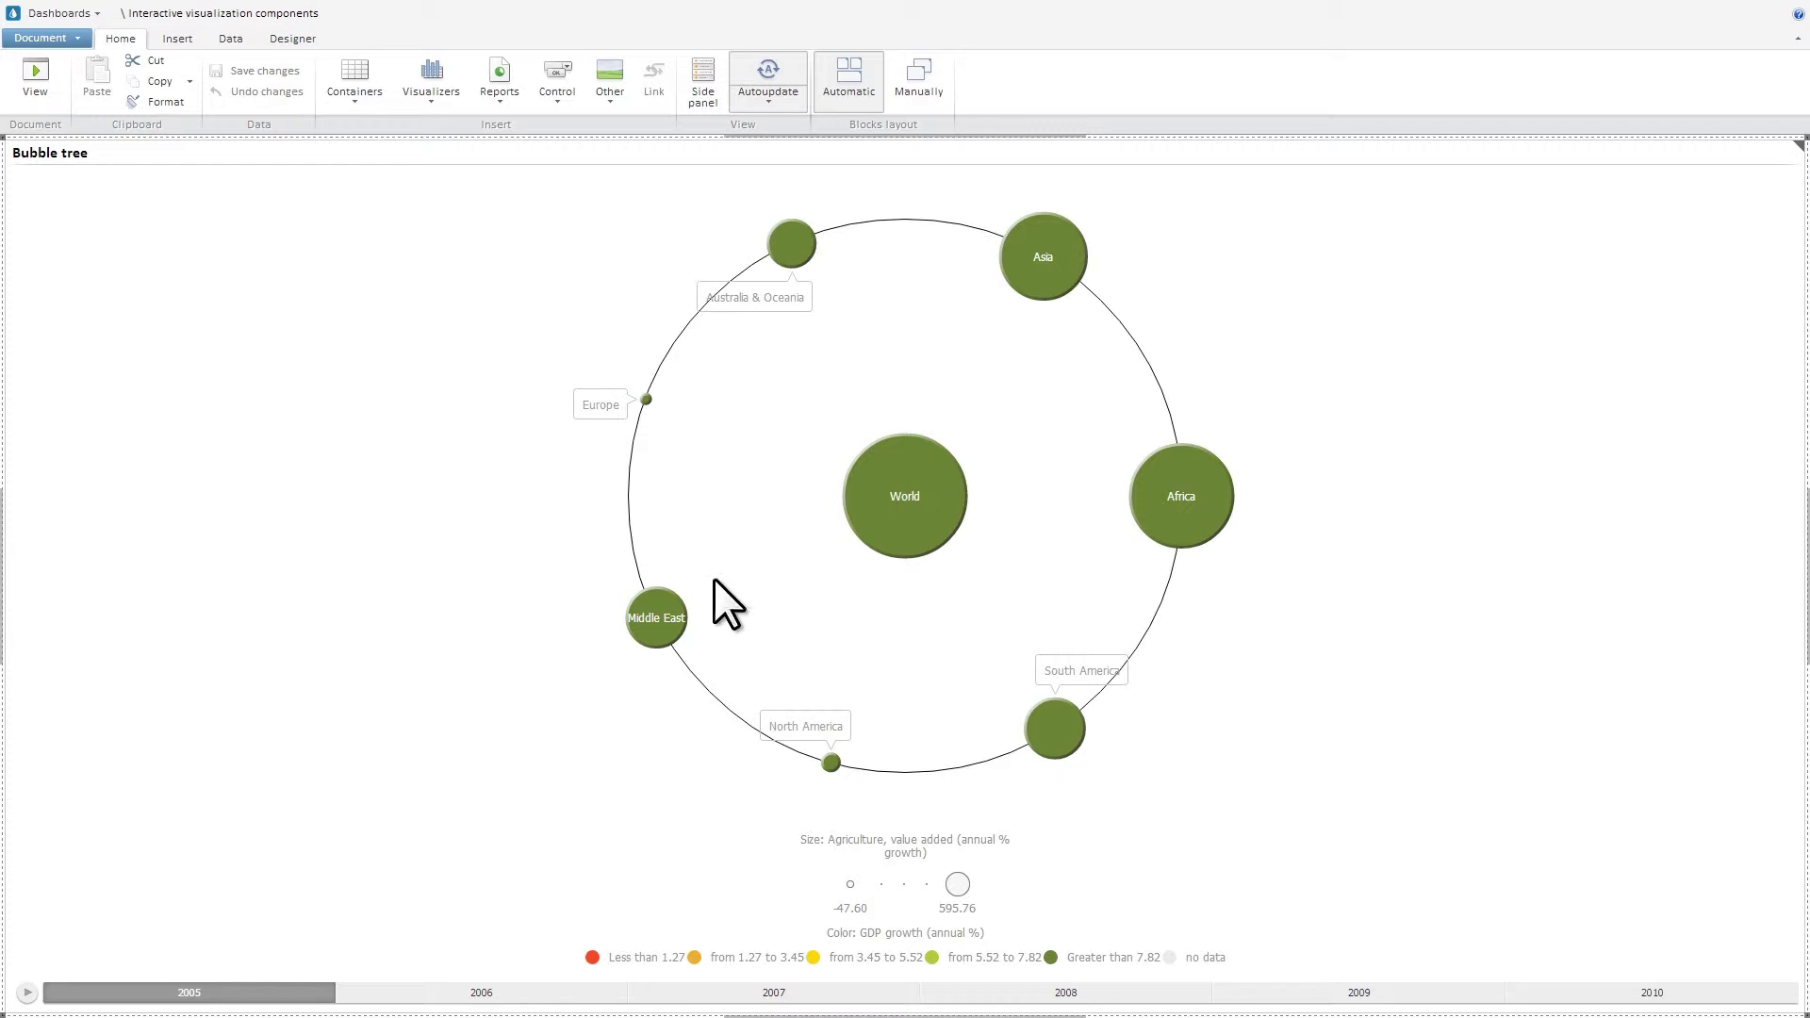
pyautogui.click(656, 632)
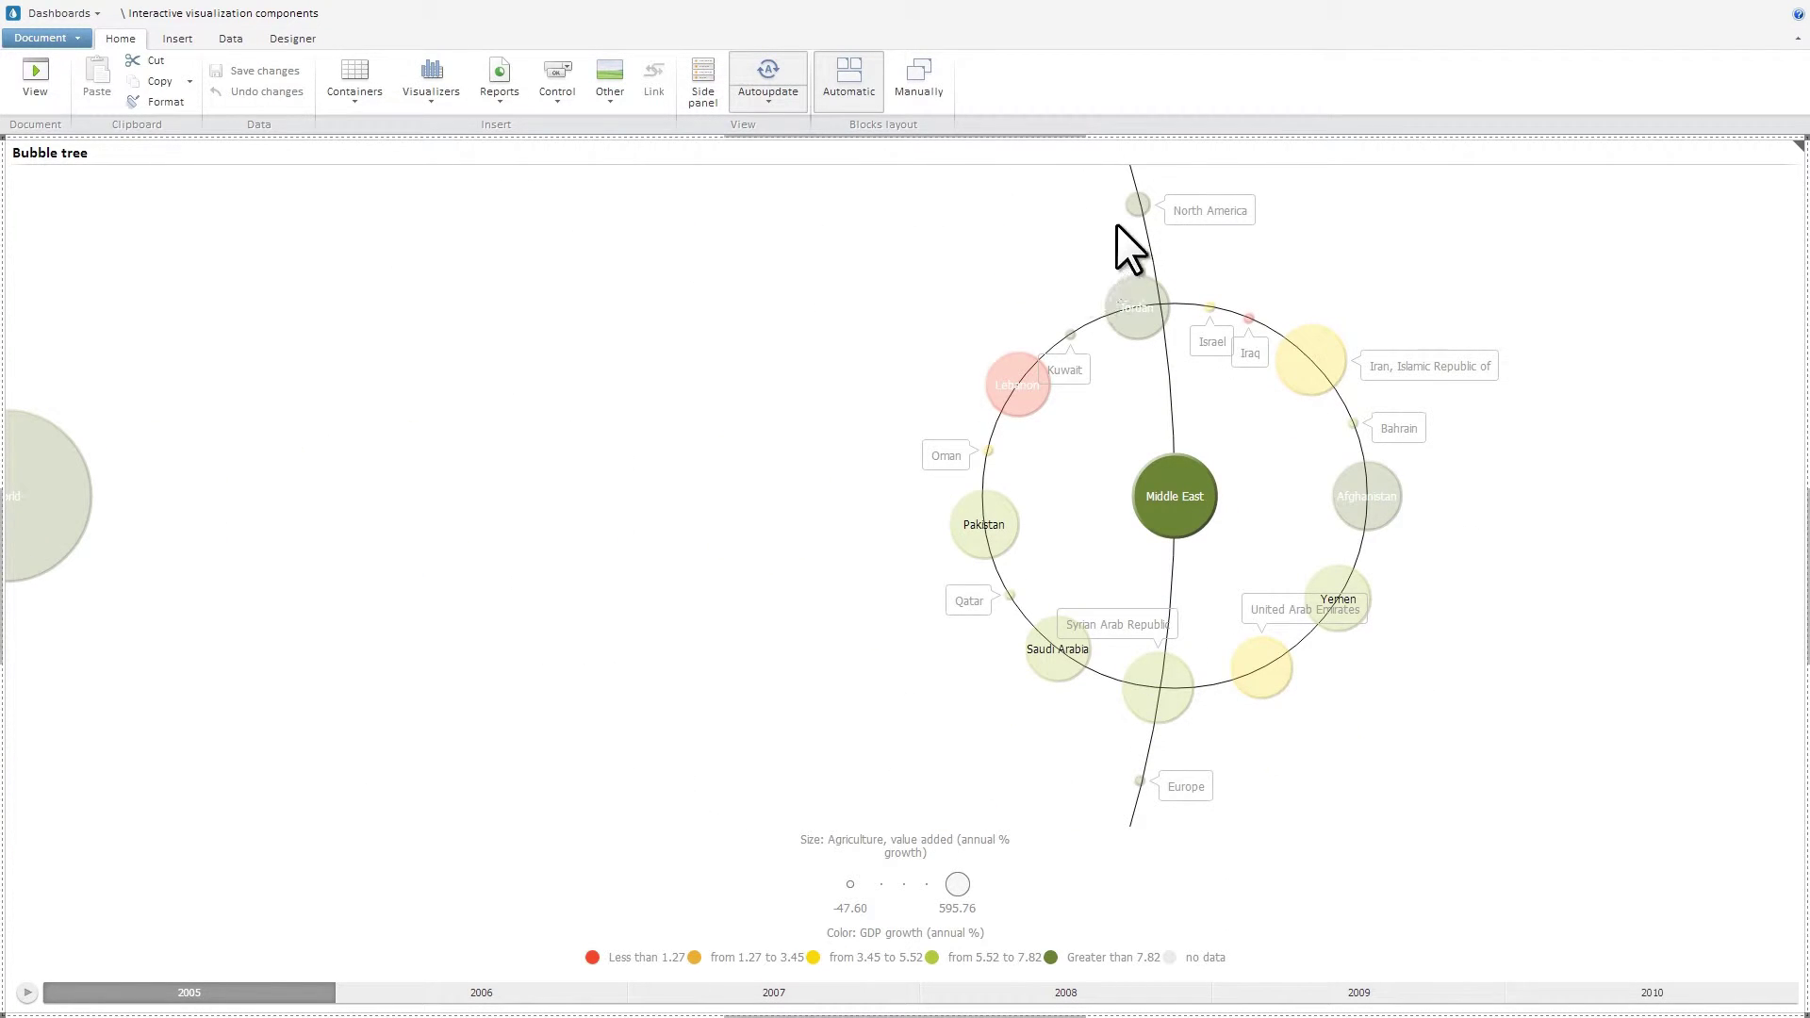
pyautogui.click(1137, 207)
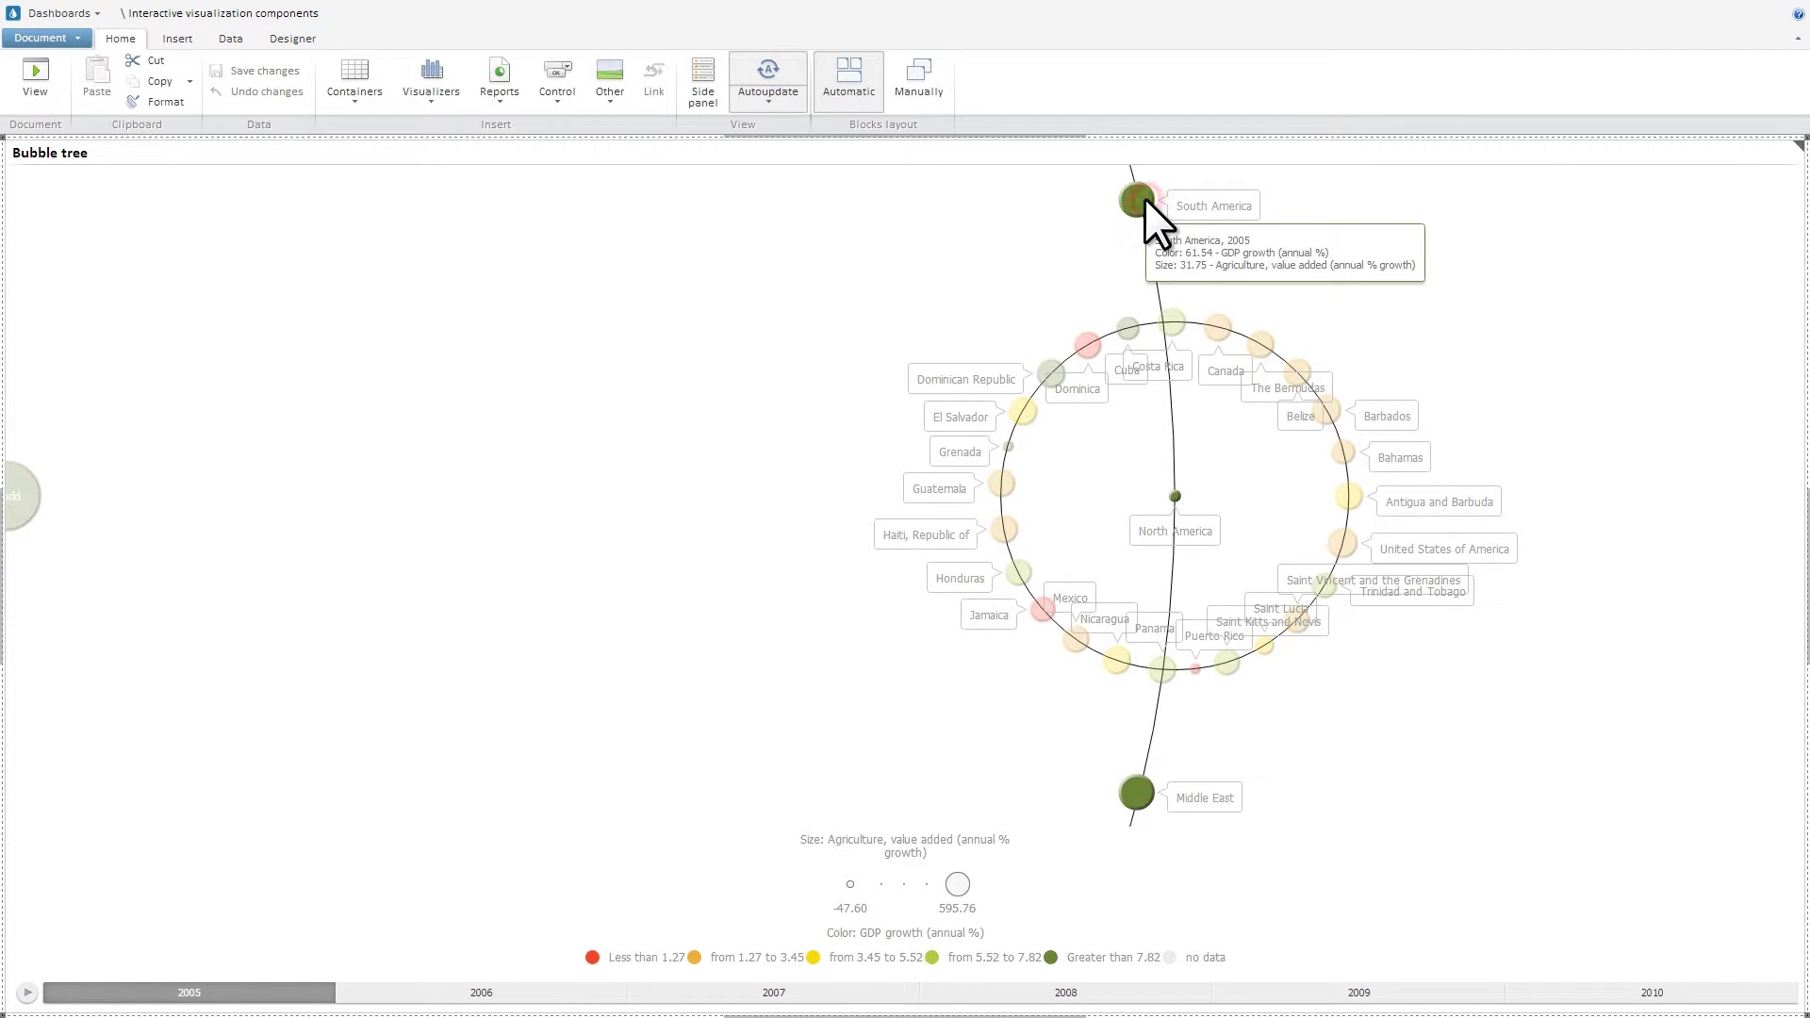
pyautogui.click(1145, 196)
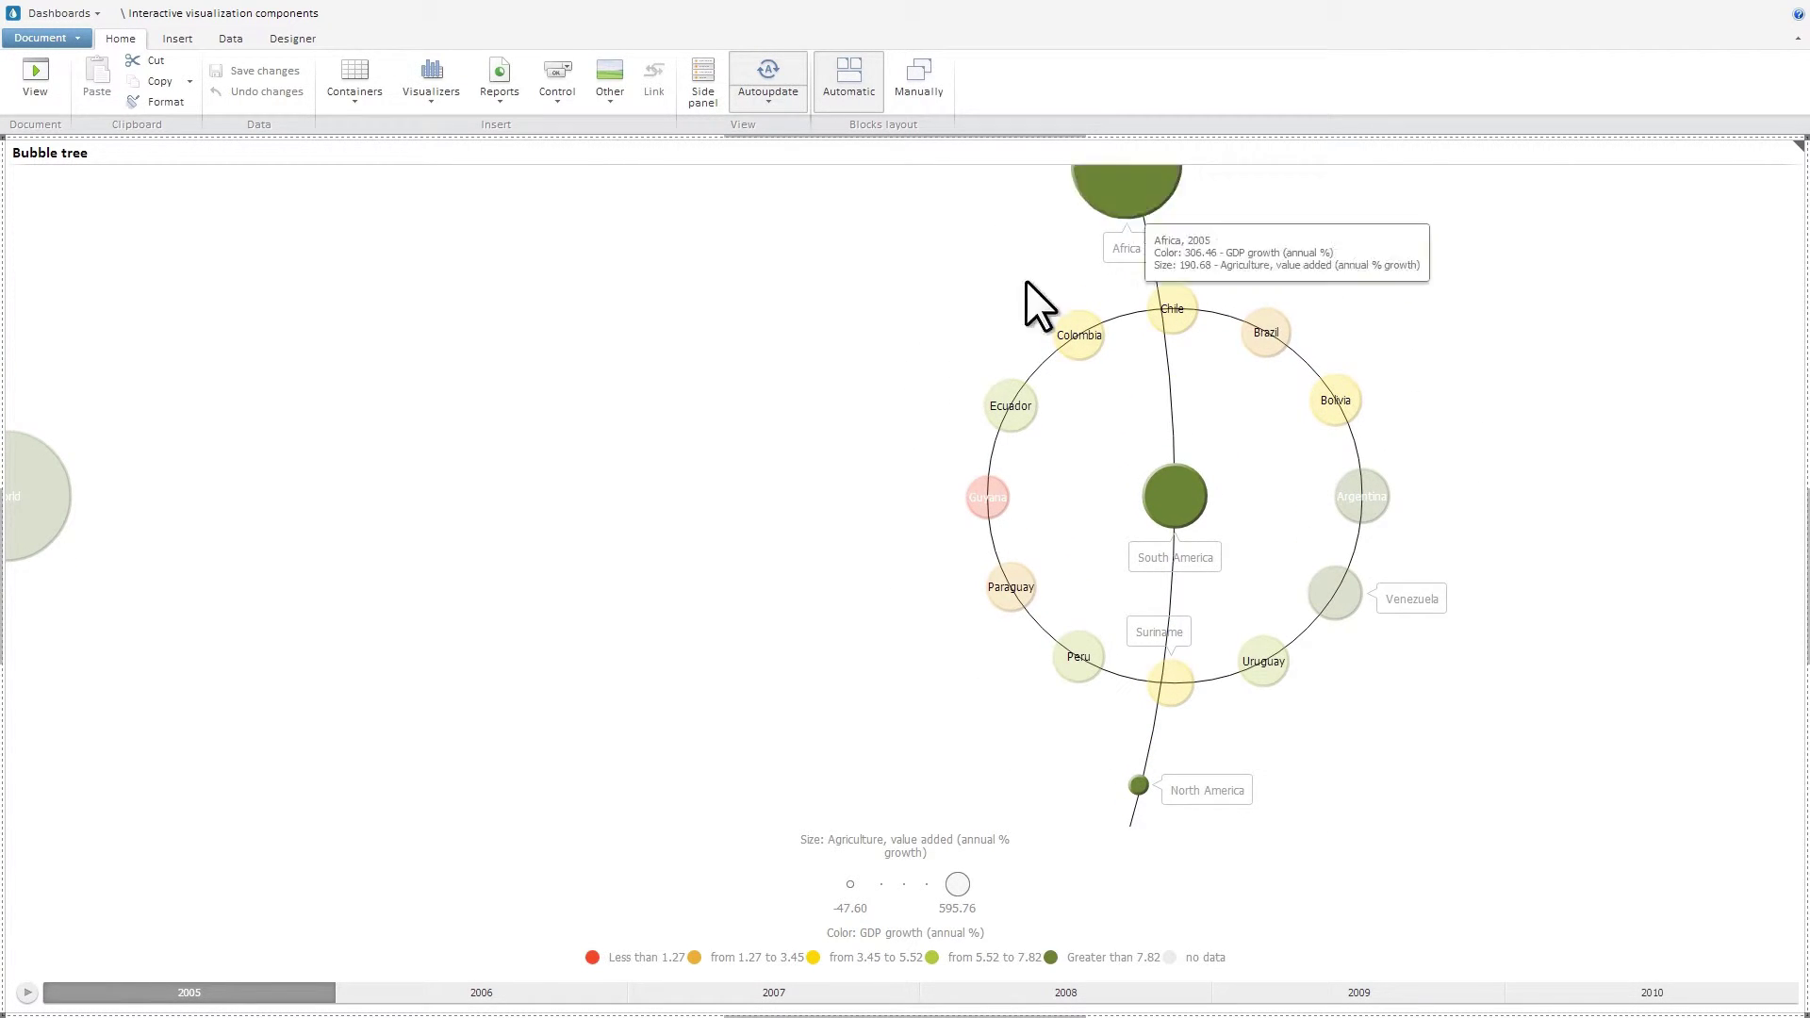
pyautogui.click(27, 992)
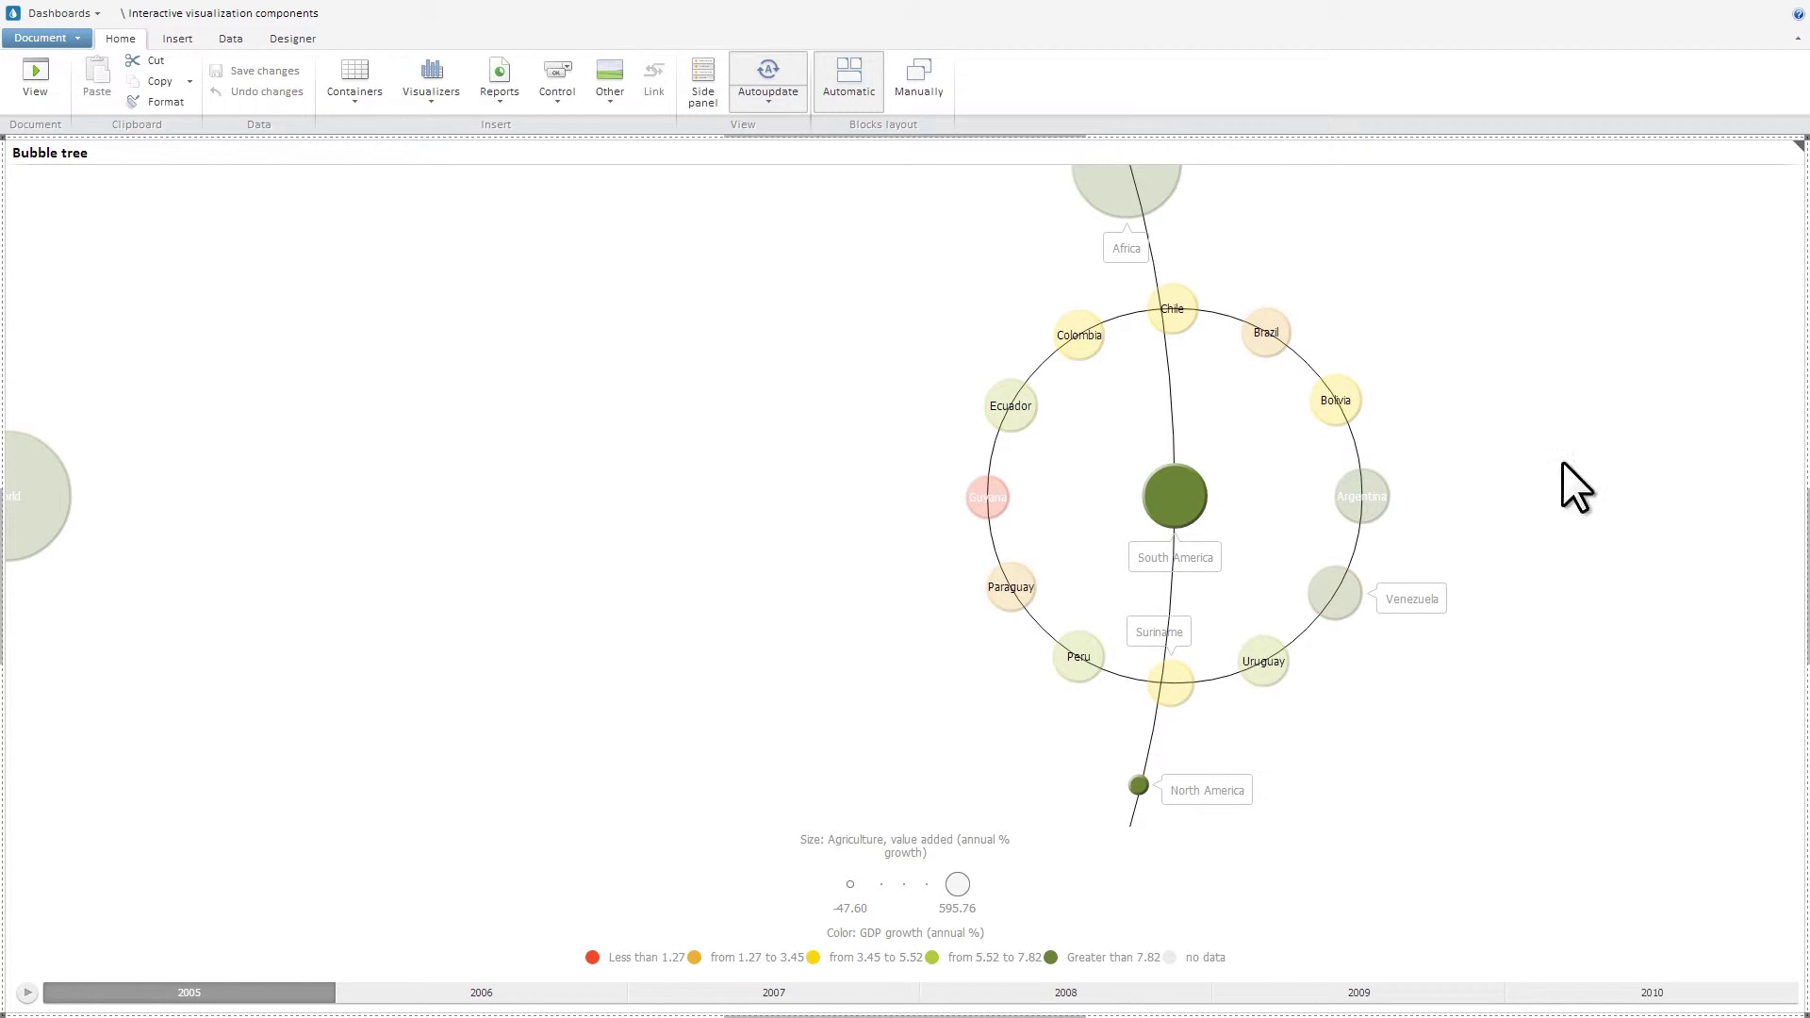
pyautogui.click(1792, 153)
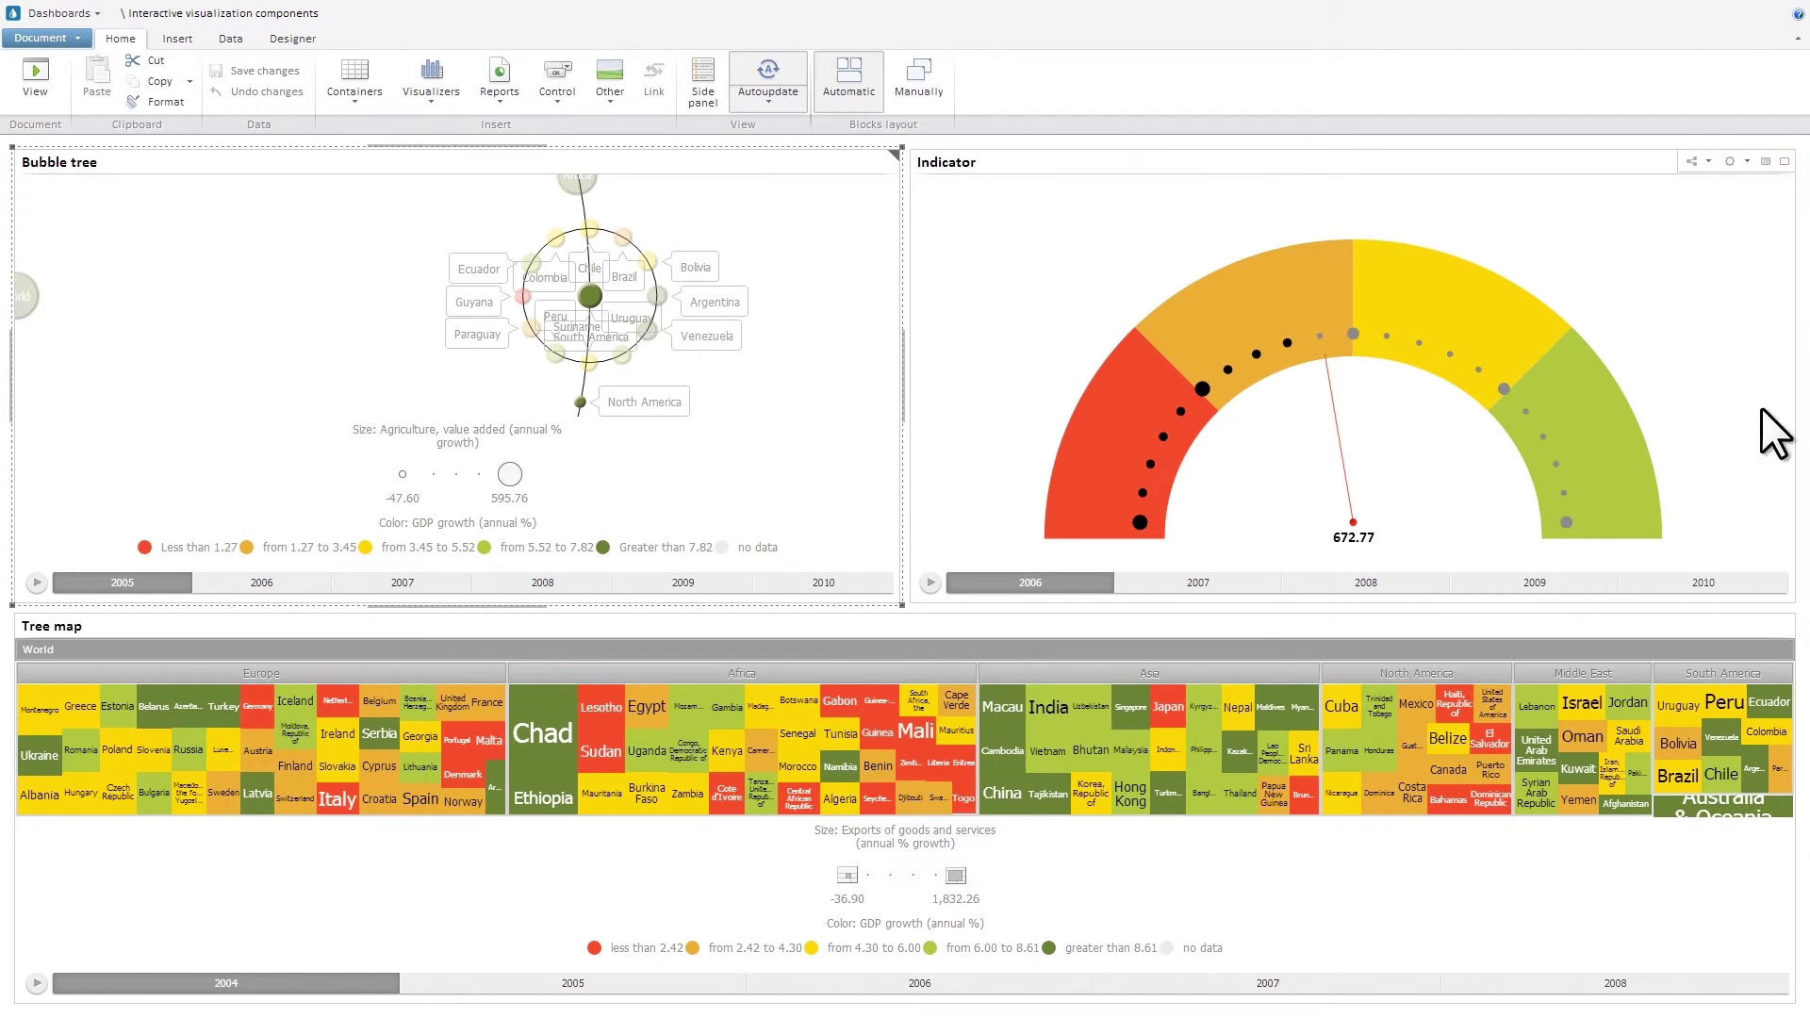
# Step: Play the timeline of the maximized Tree map and drill down into North America
pyautogui.click(1785, 627)
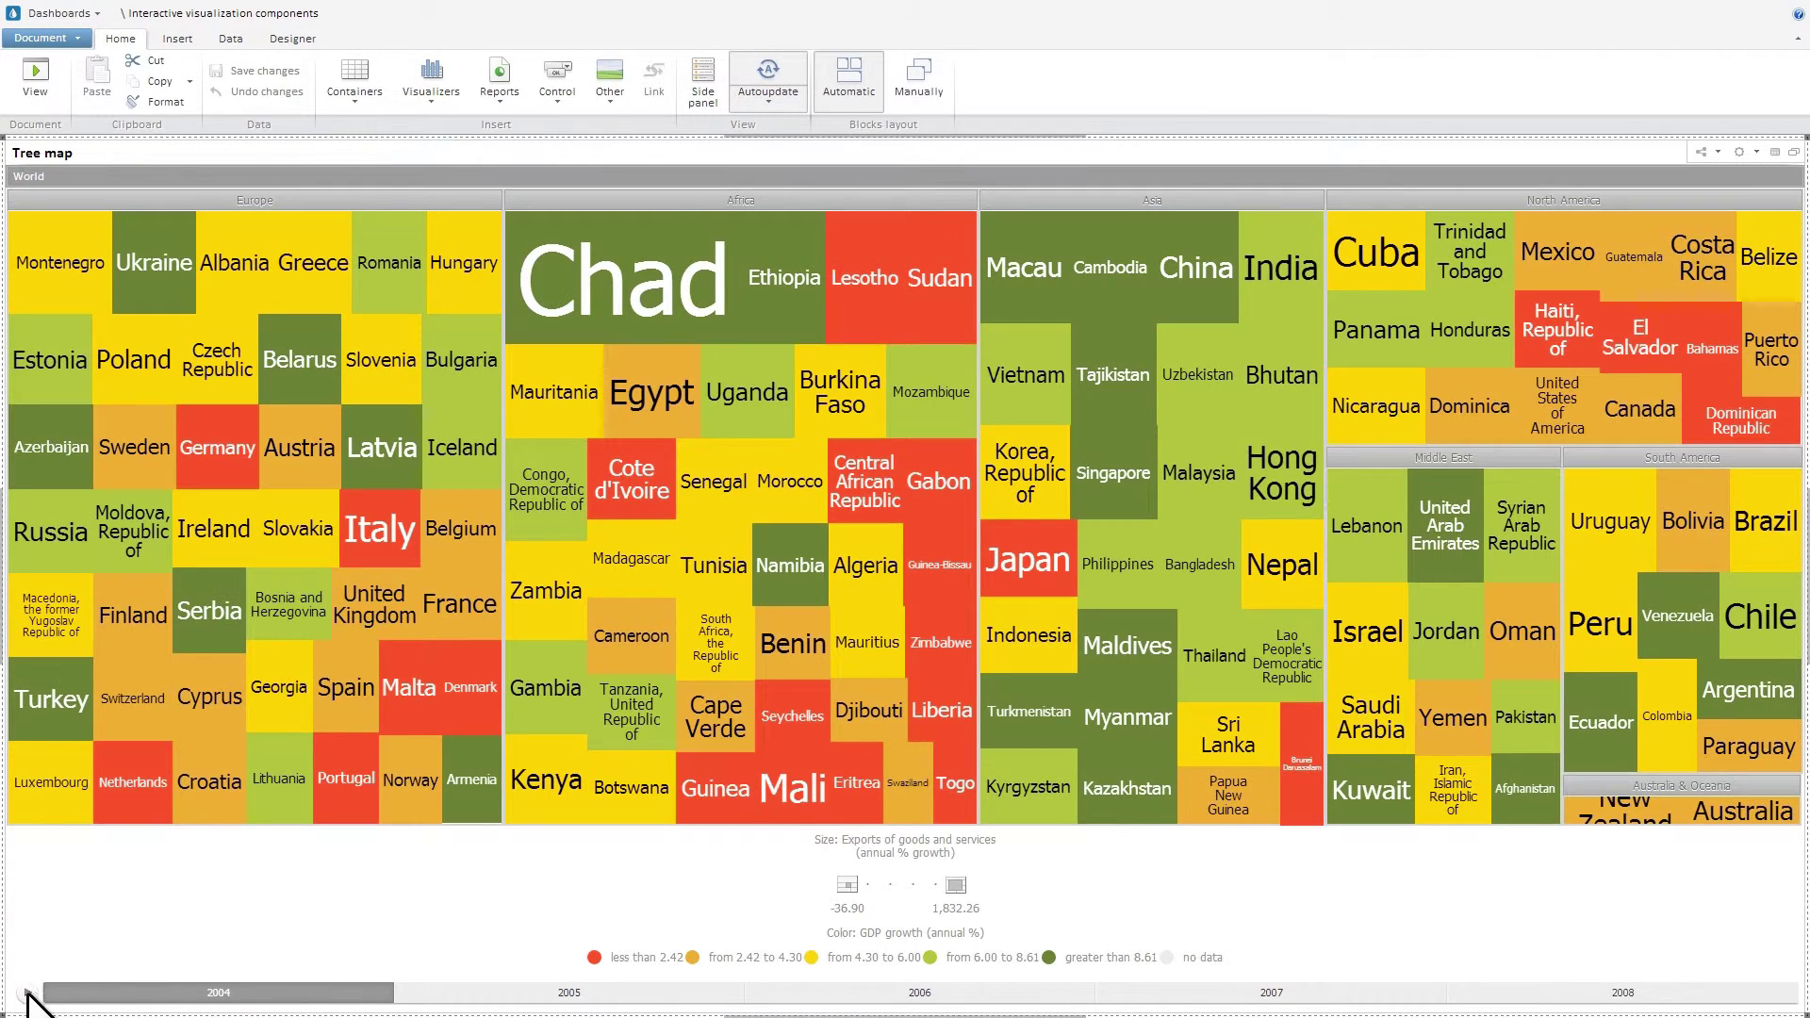
pyautogui.click(27, 993)
pyautogui.click(27, 995)
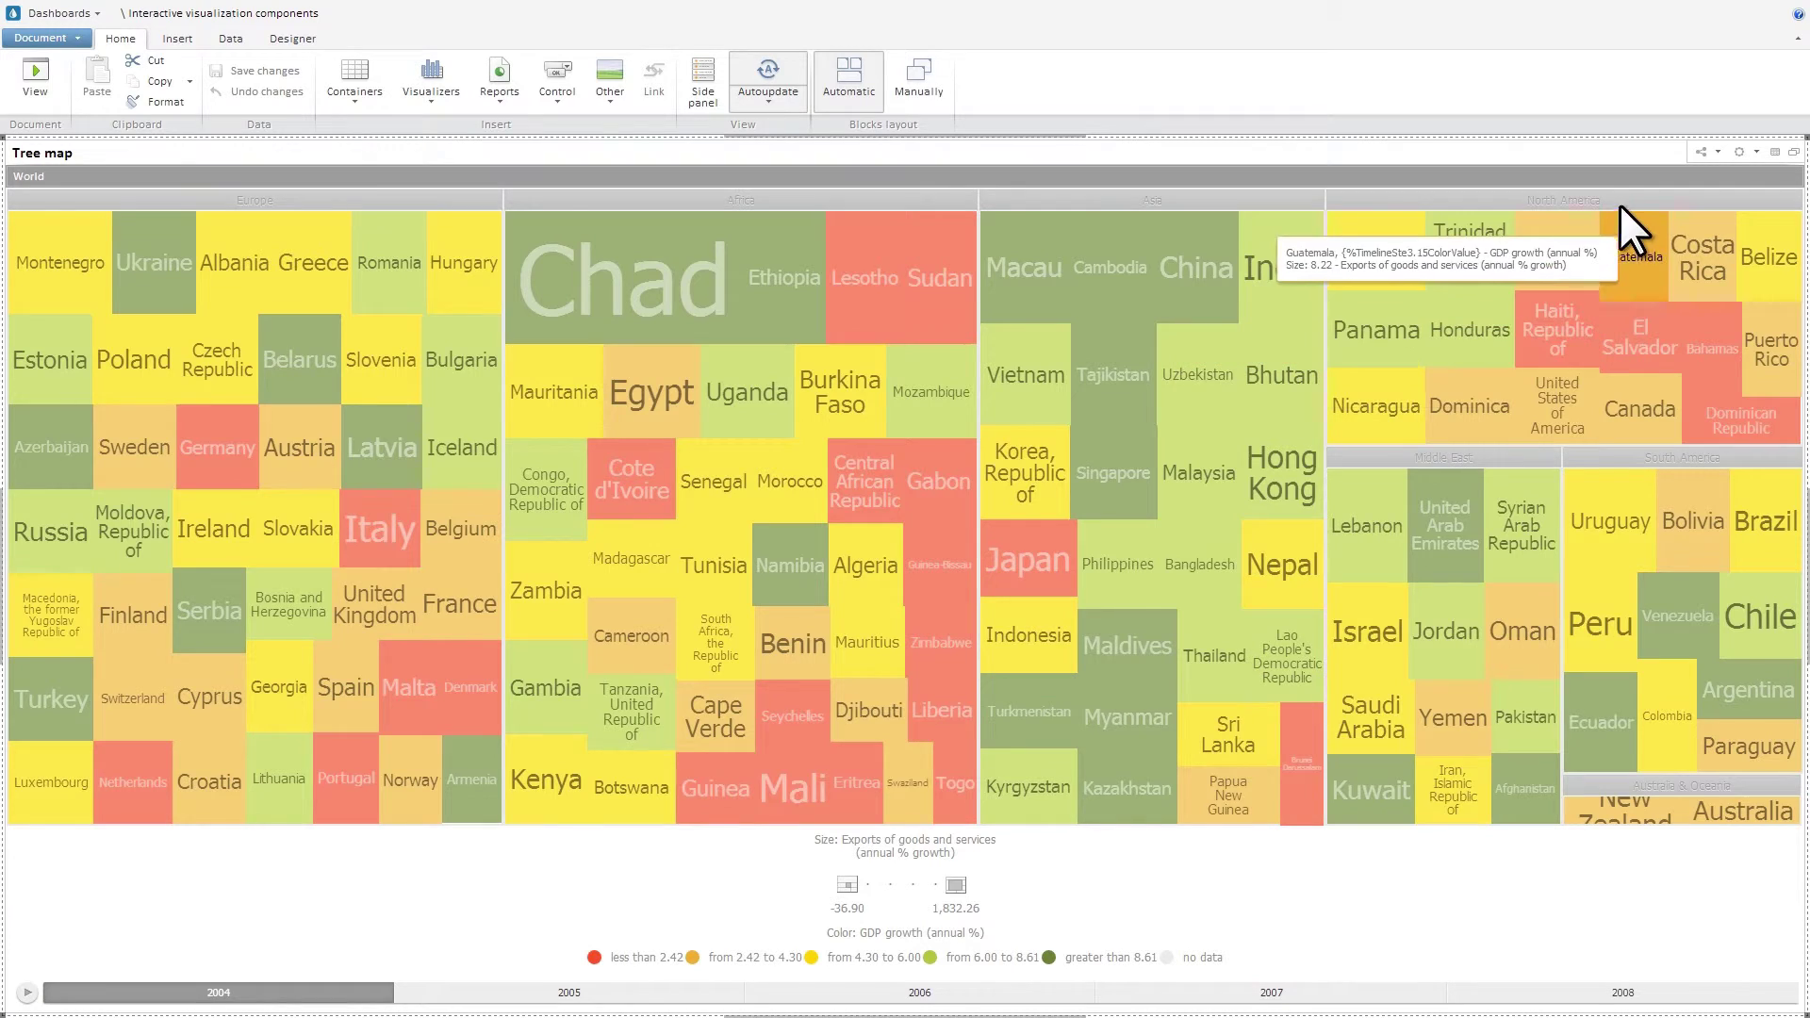
pyautogui.click(1621, 198)
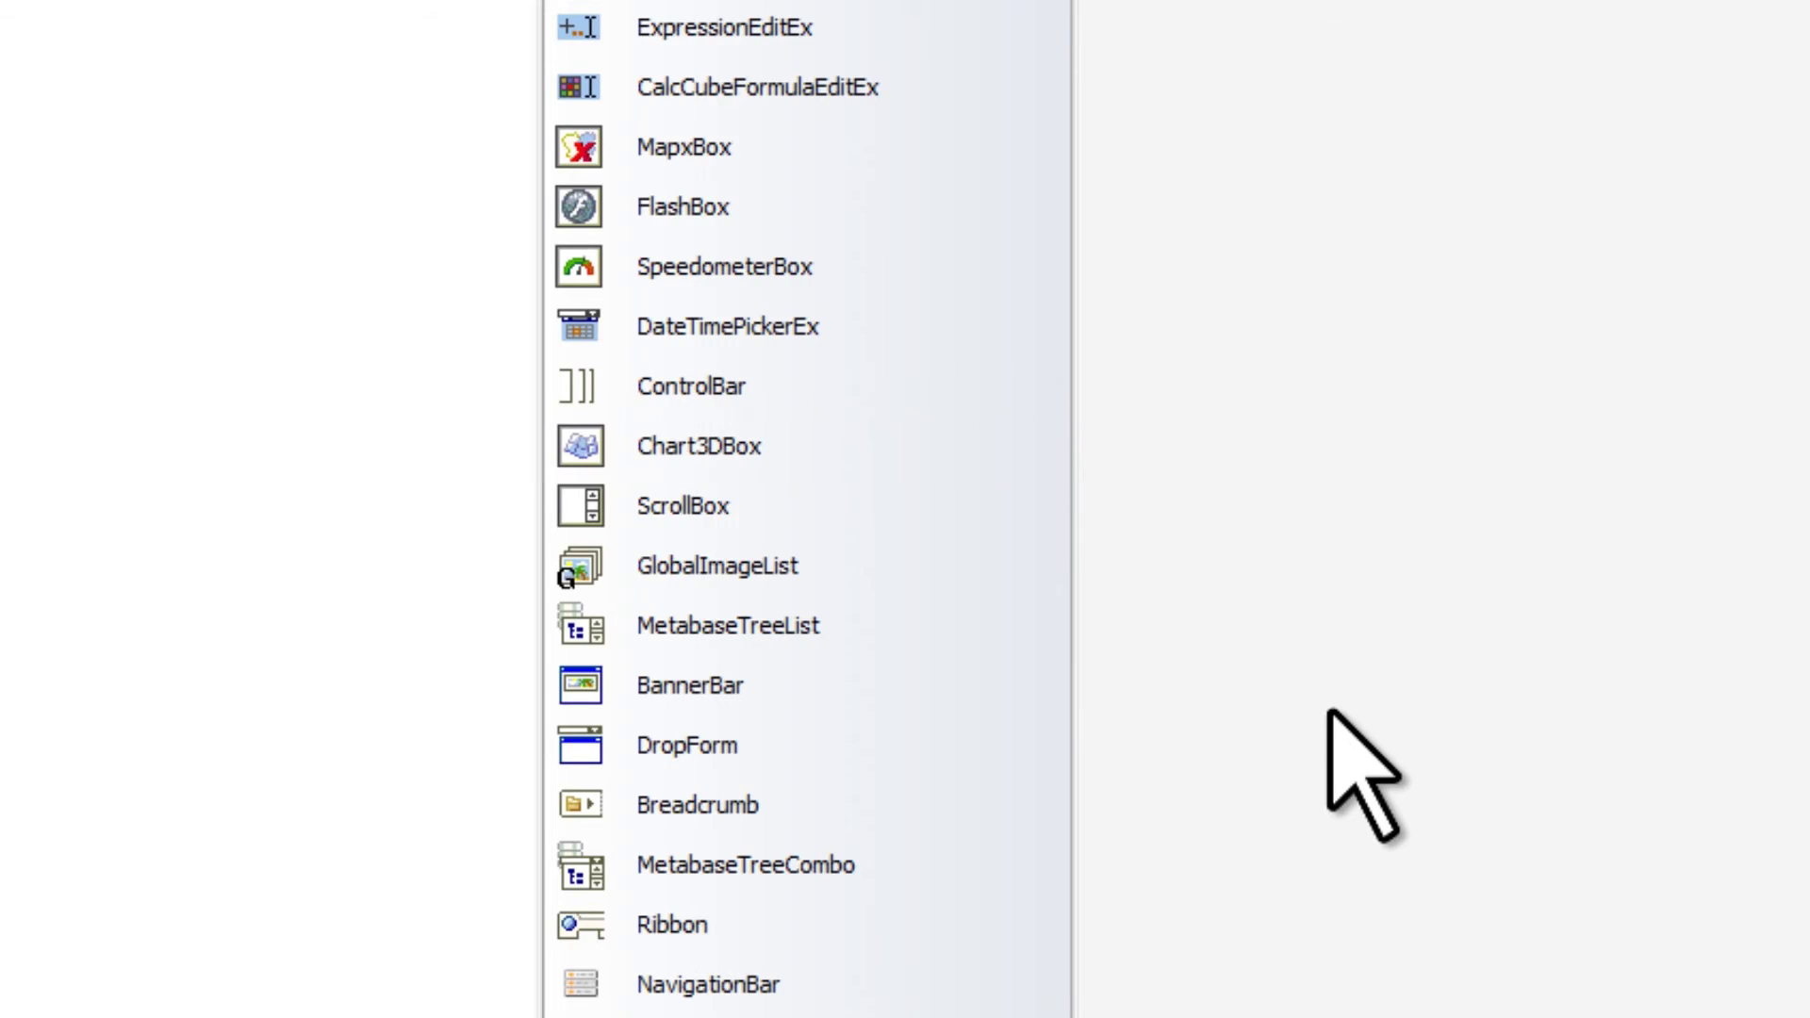
# Step: Browse the Prognoz Platform components in the development environment's toolbox
pyautogui.click(844, 966)
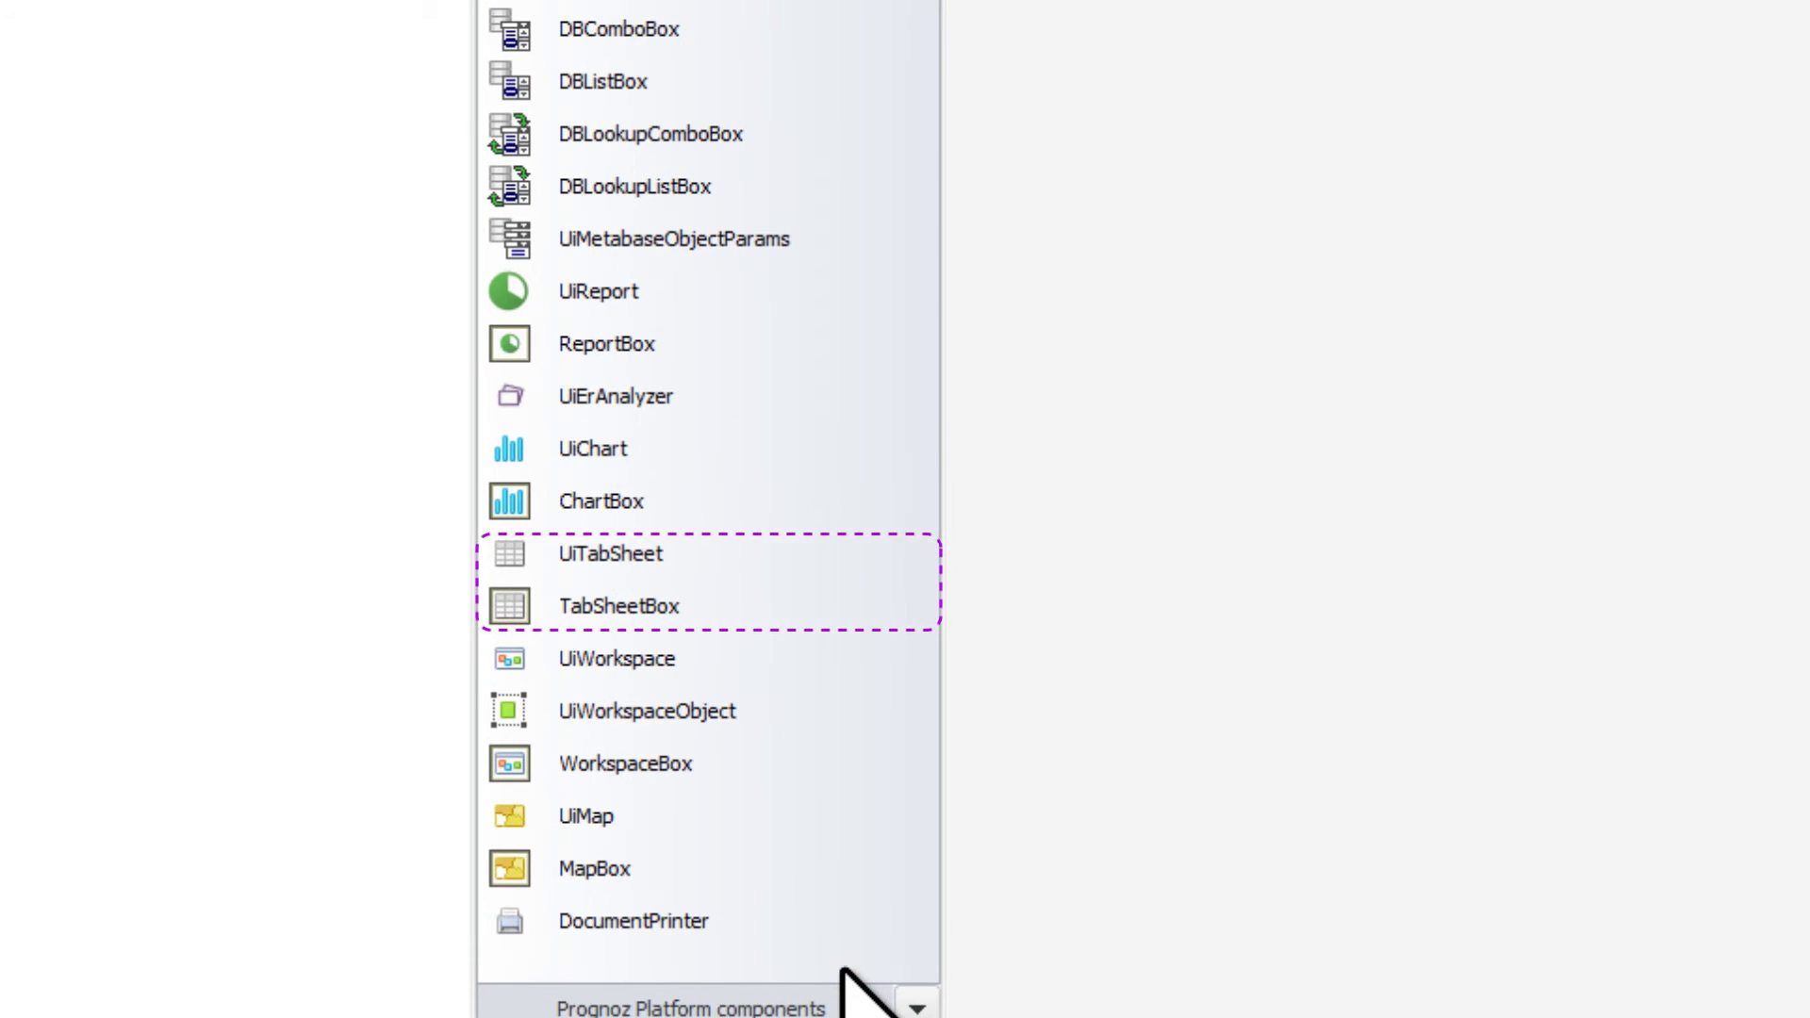
pyautogui.click(916, 1007)
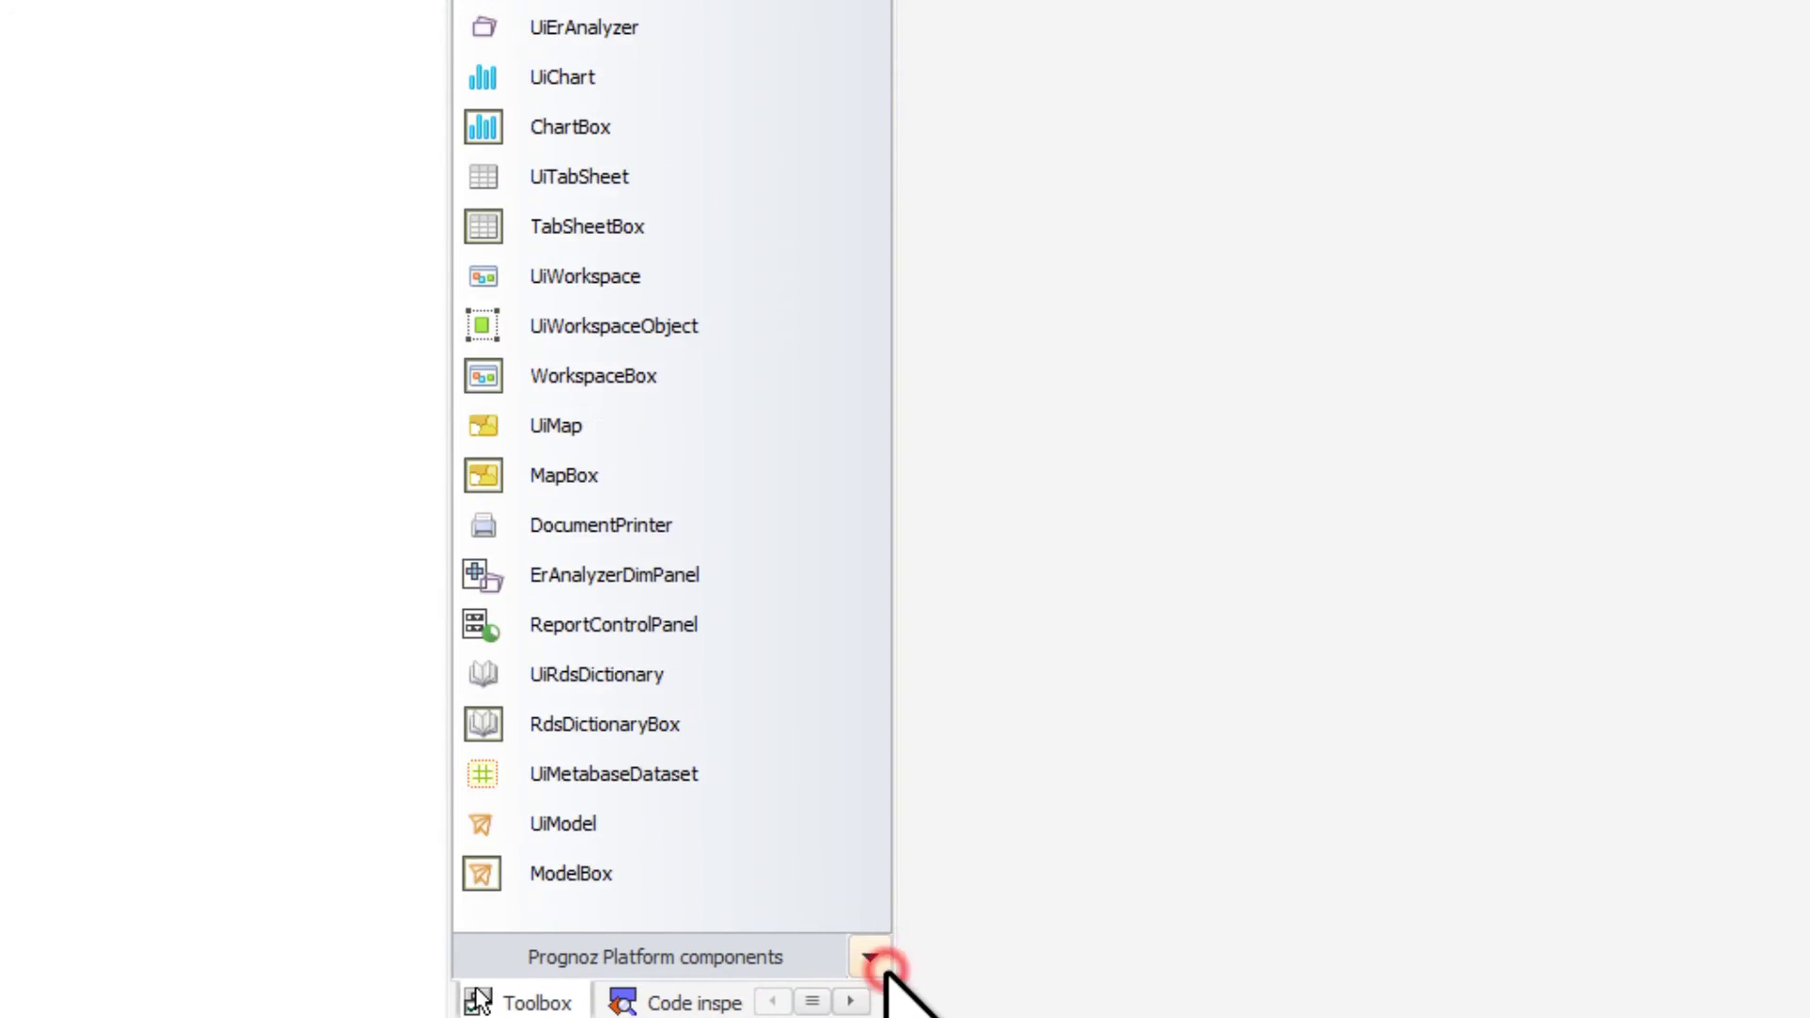